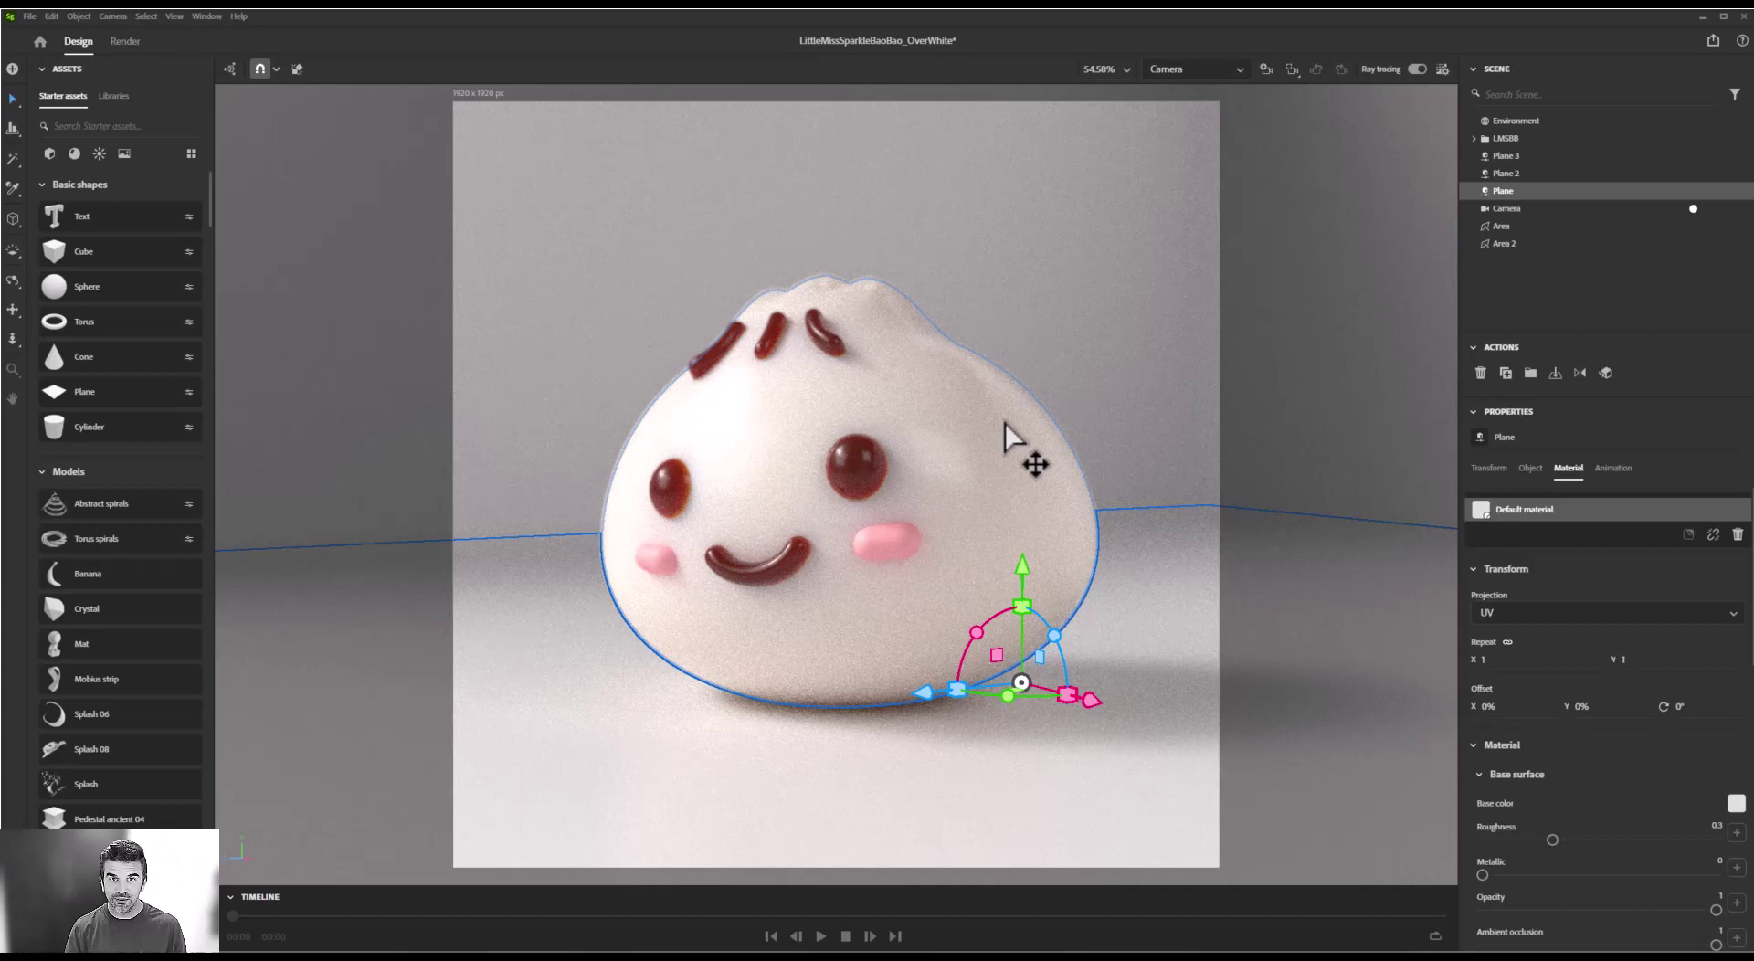
Step: Keep the render's 16-bit PSD format and send the bao render to Photoshop for editing
{"action": "left_click", "coordinate": [125, 42]}
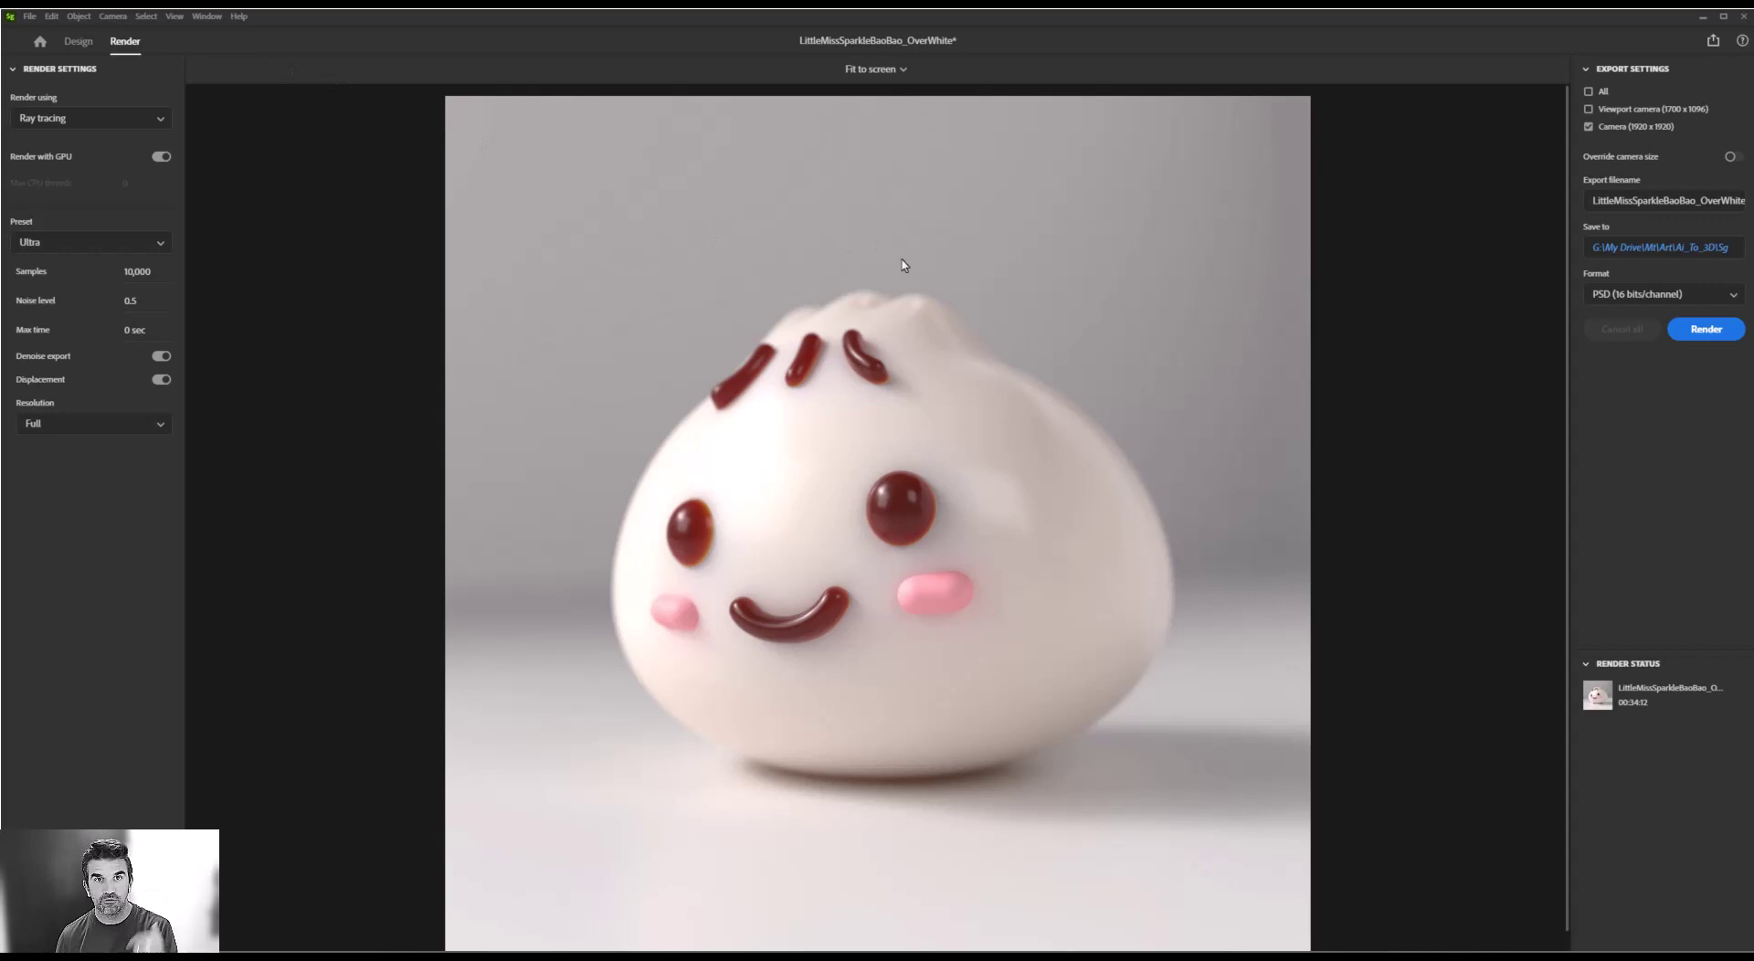
{"action": "left_click", "coordinate": [1645, 297]}
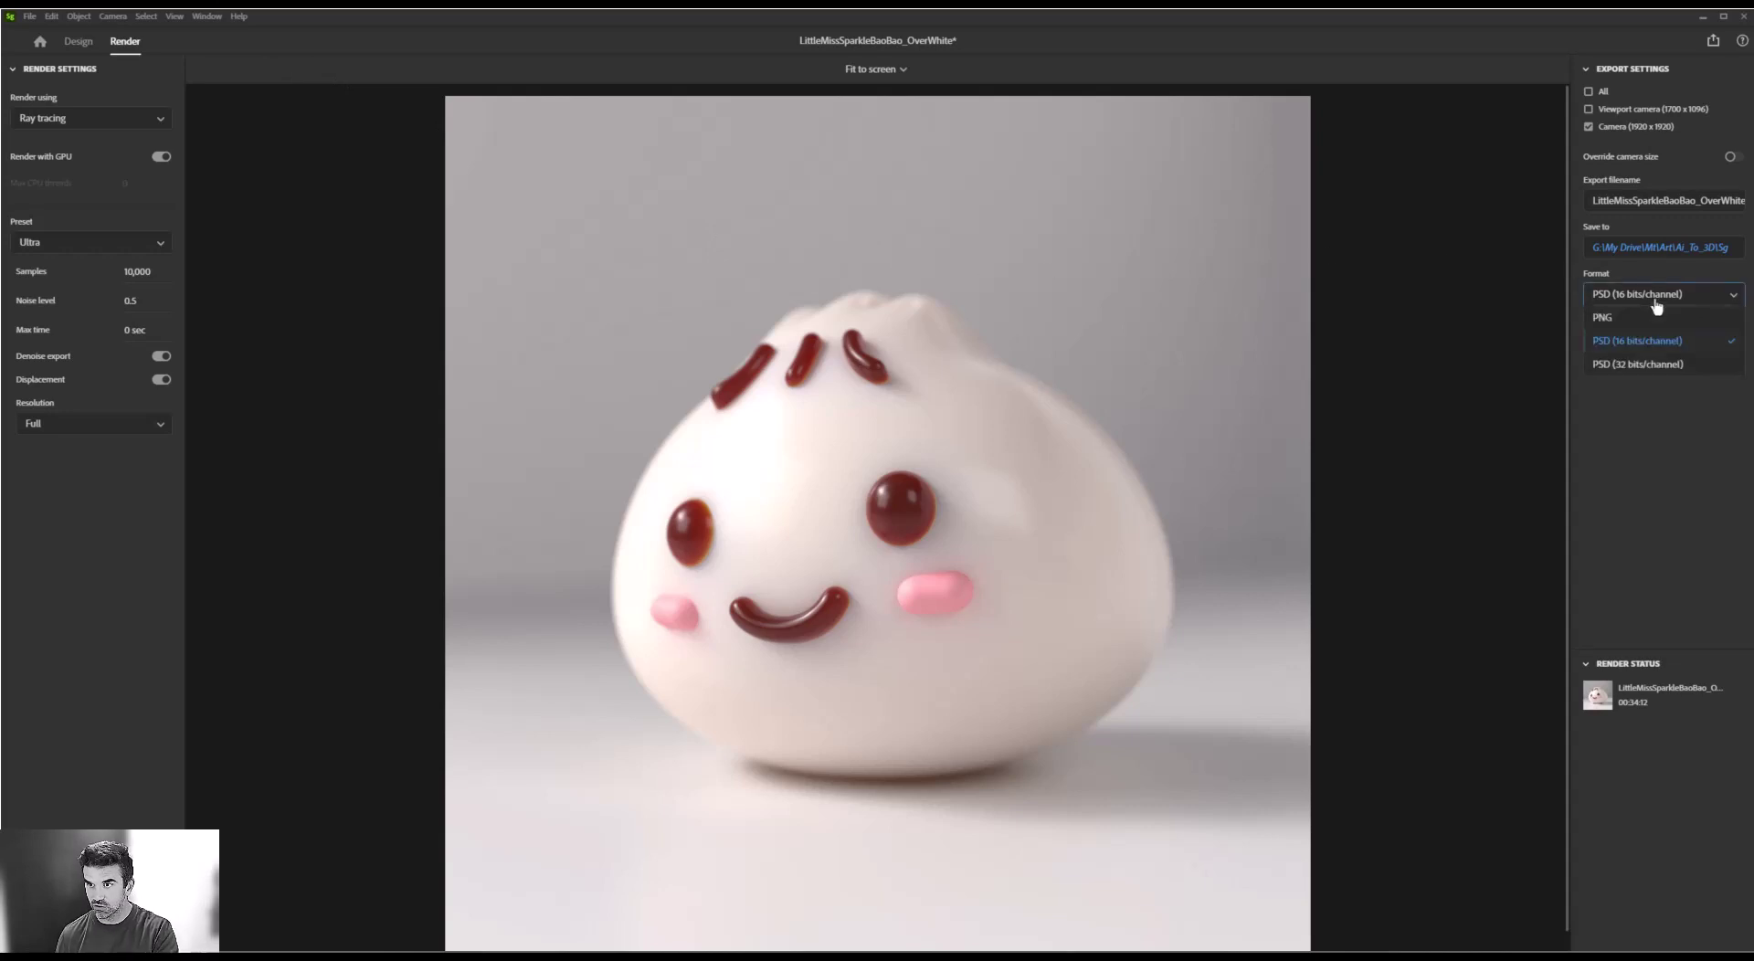
{"action": "left_click", "coordinate": [1652, 347]}
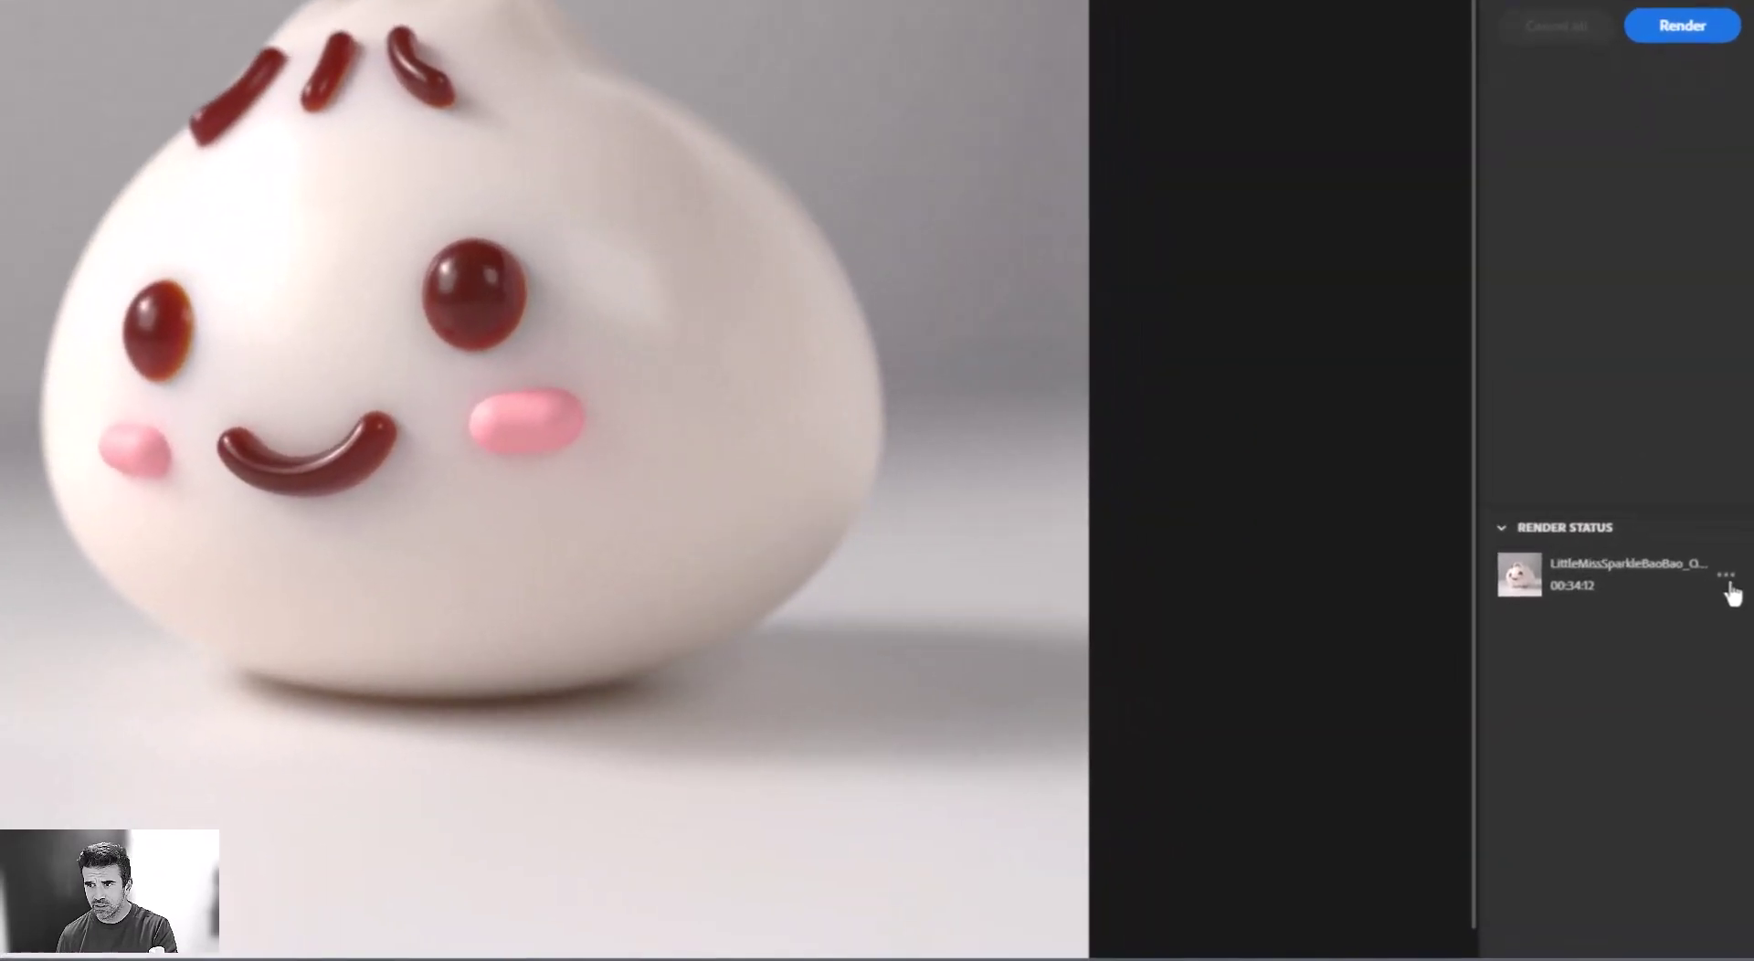
{"action": "left_click", "coordinate": [1730, 592]}
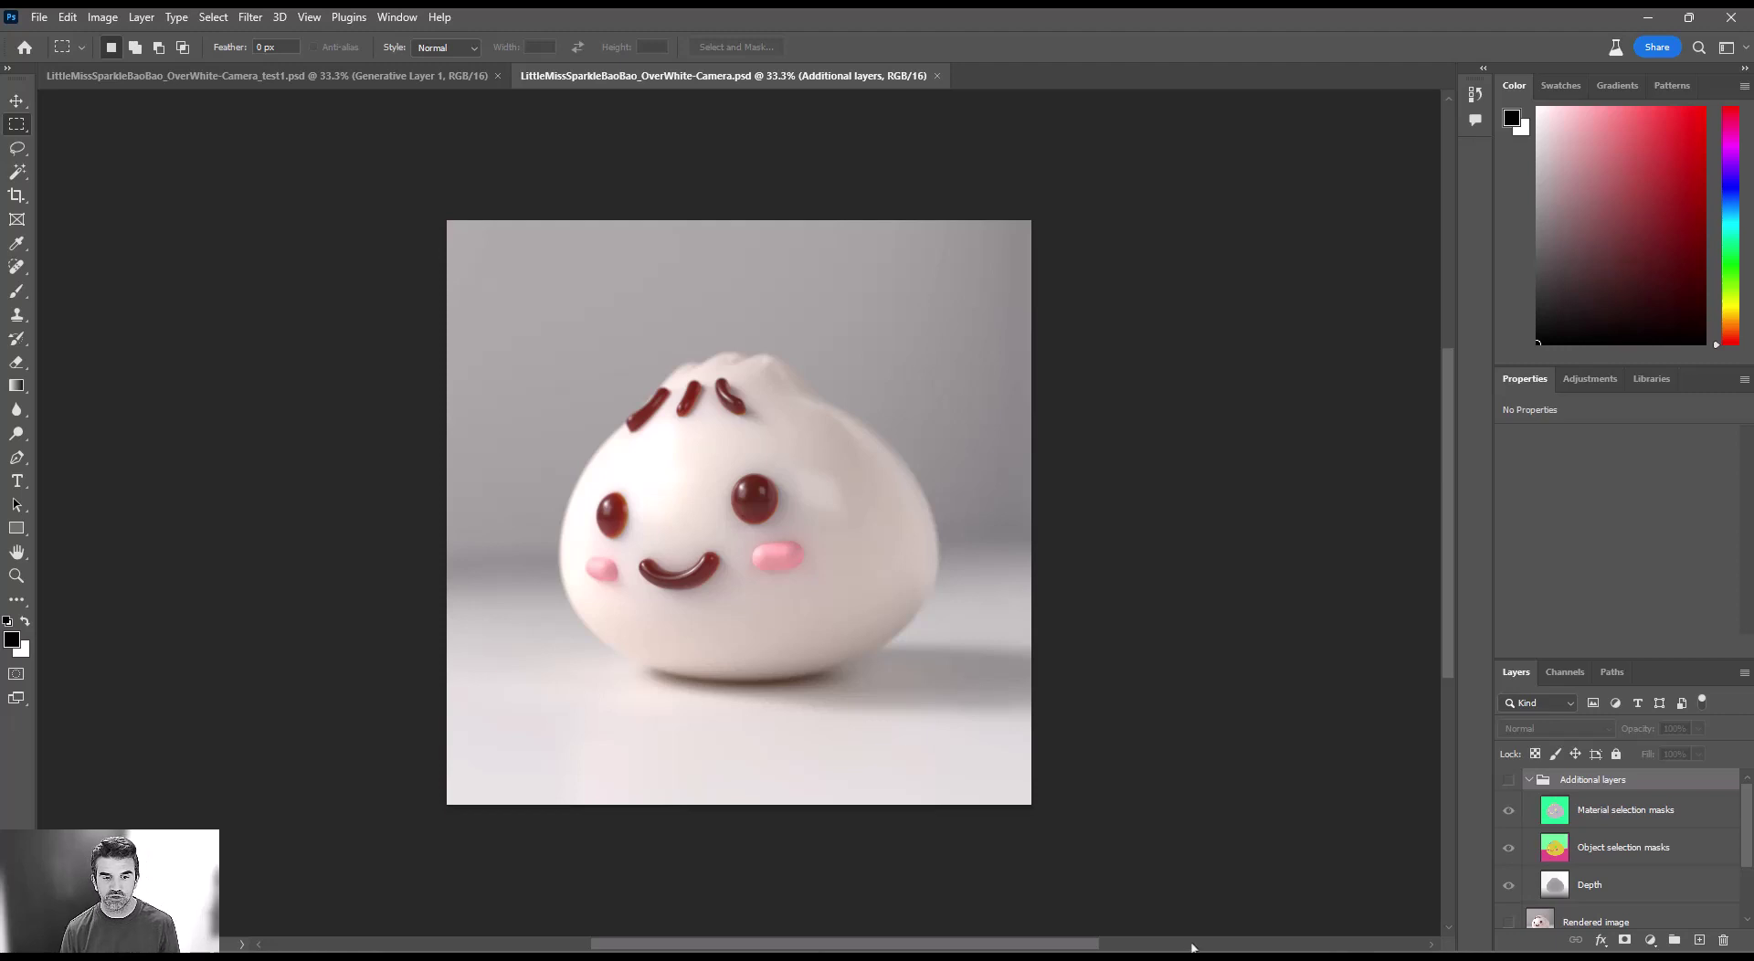
Step: Bring up Creative Cloud Desktop's Beta apps page listing Photoshop (Beta) as up to date
{"action": "left_click", "coordinate": [882, 868]}
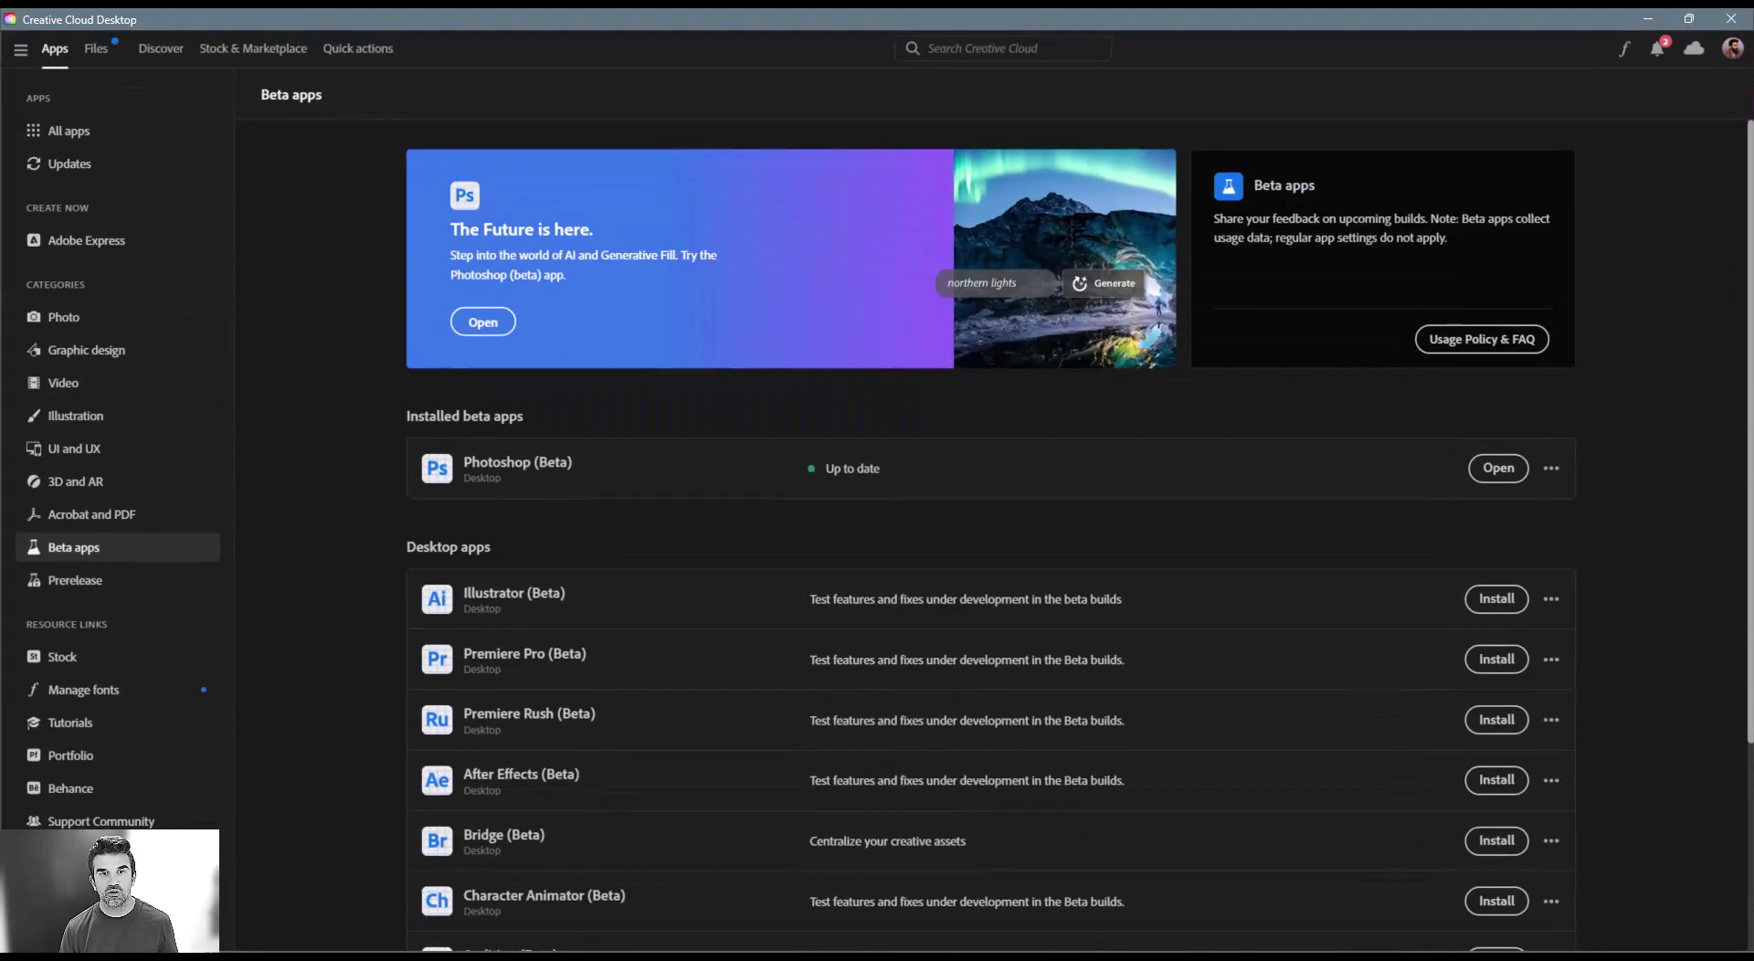
{"action": "left_click", "coordinate": [84, 50]}
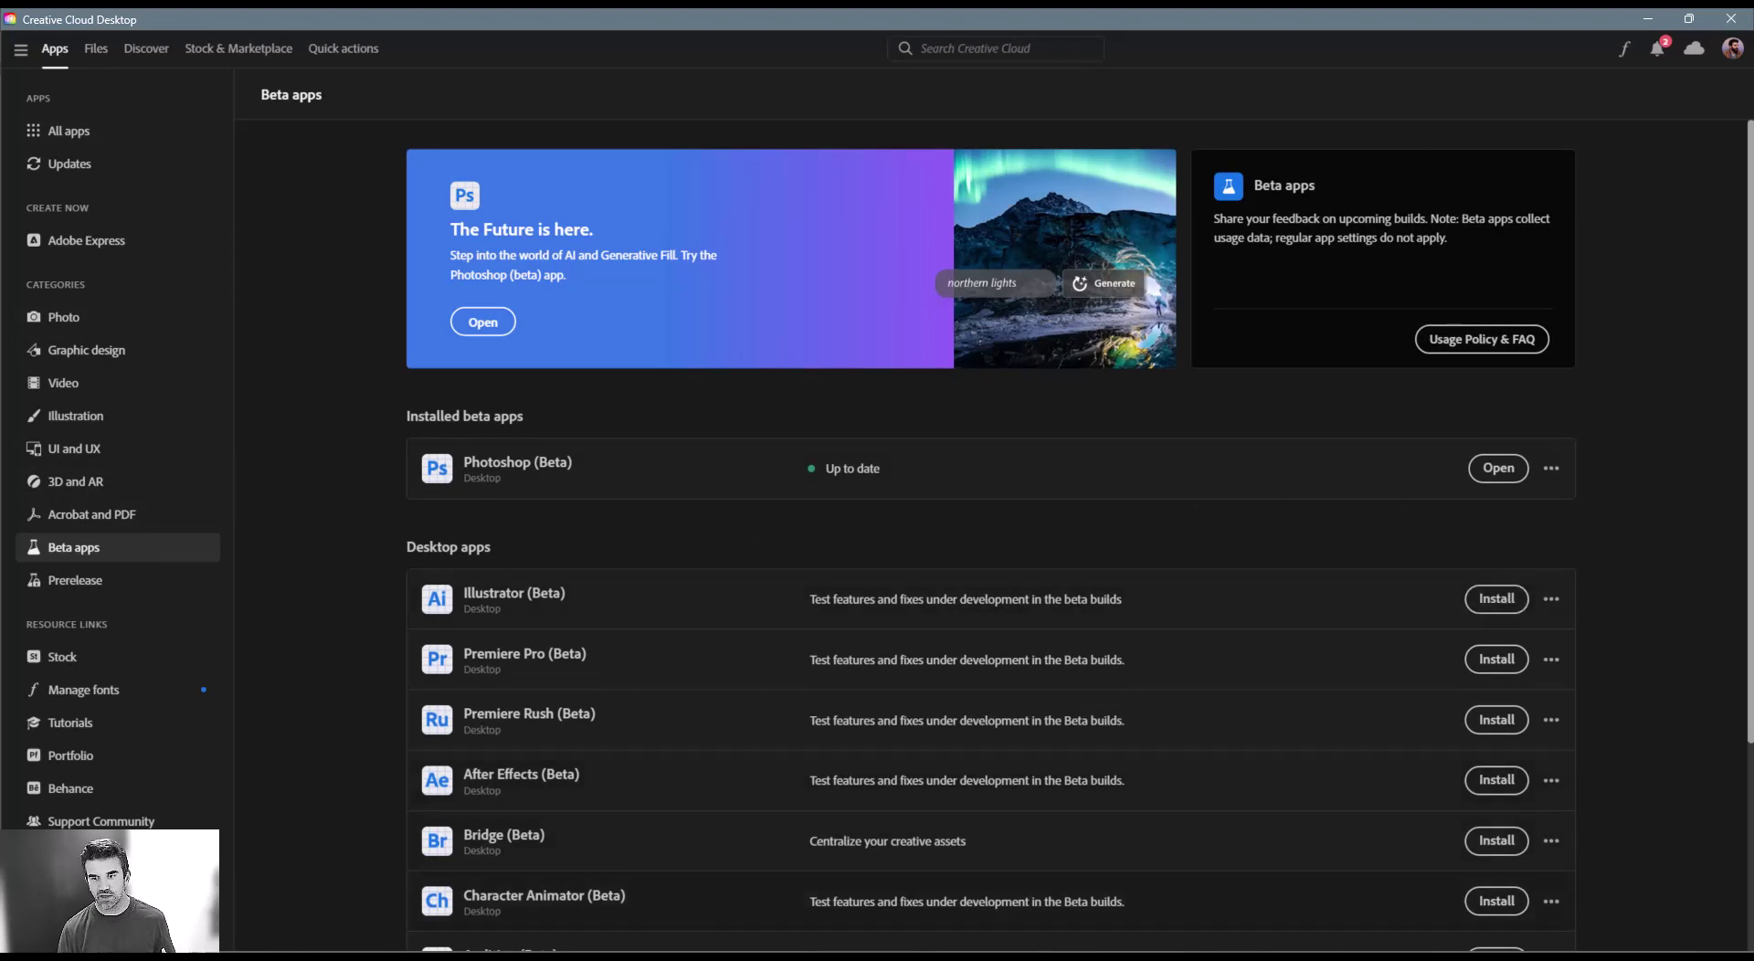
{"action": "mouse_move", "coordinate": [1357, 951]}
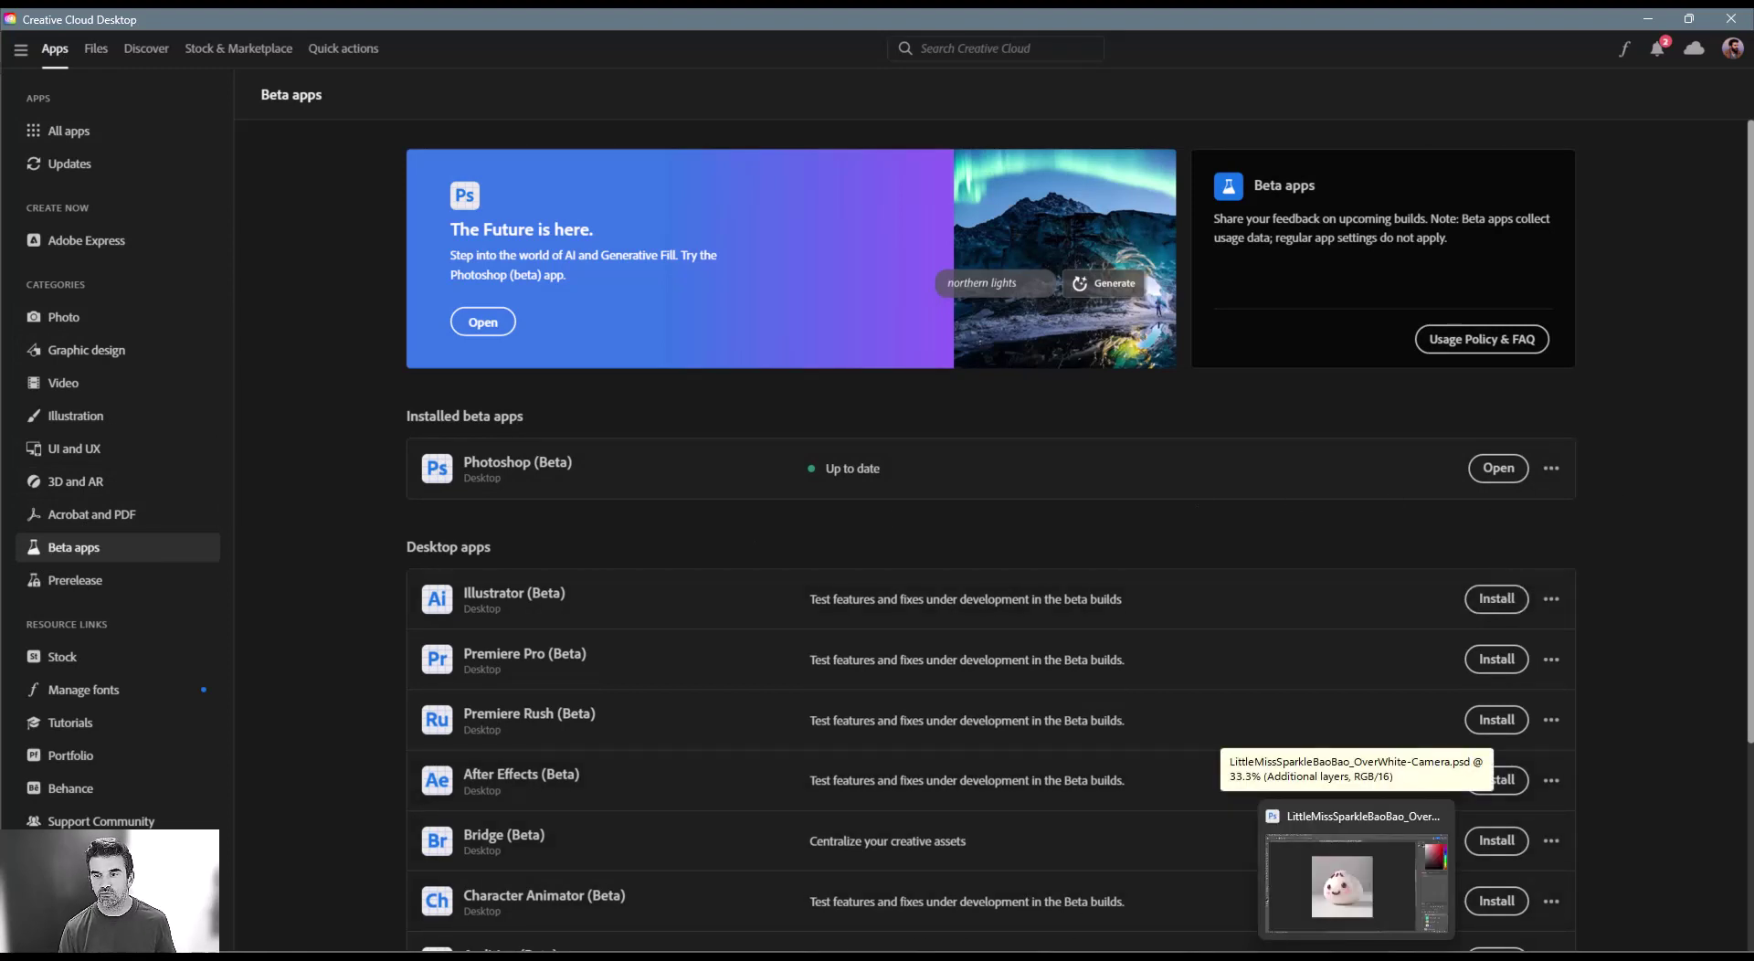
Step: Turn on the Additional layers group, leaving Material and Object selection masks visible over the bao
{"action": "left_click", "coordinate": [1352, 877]}
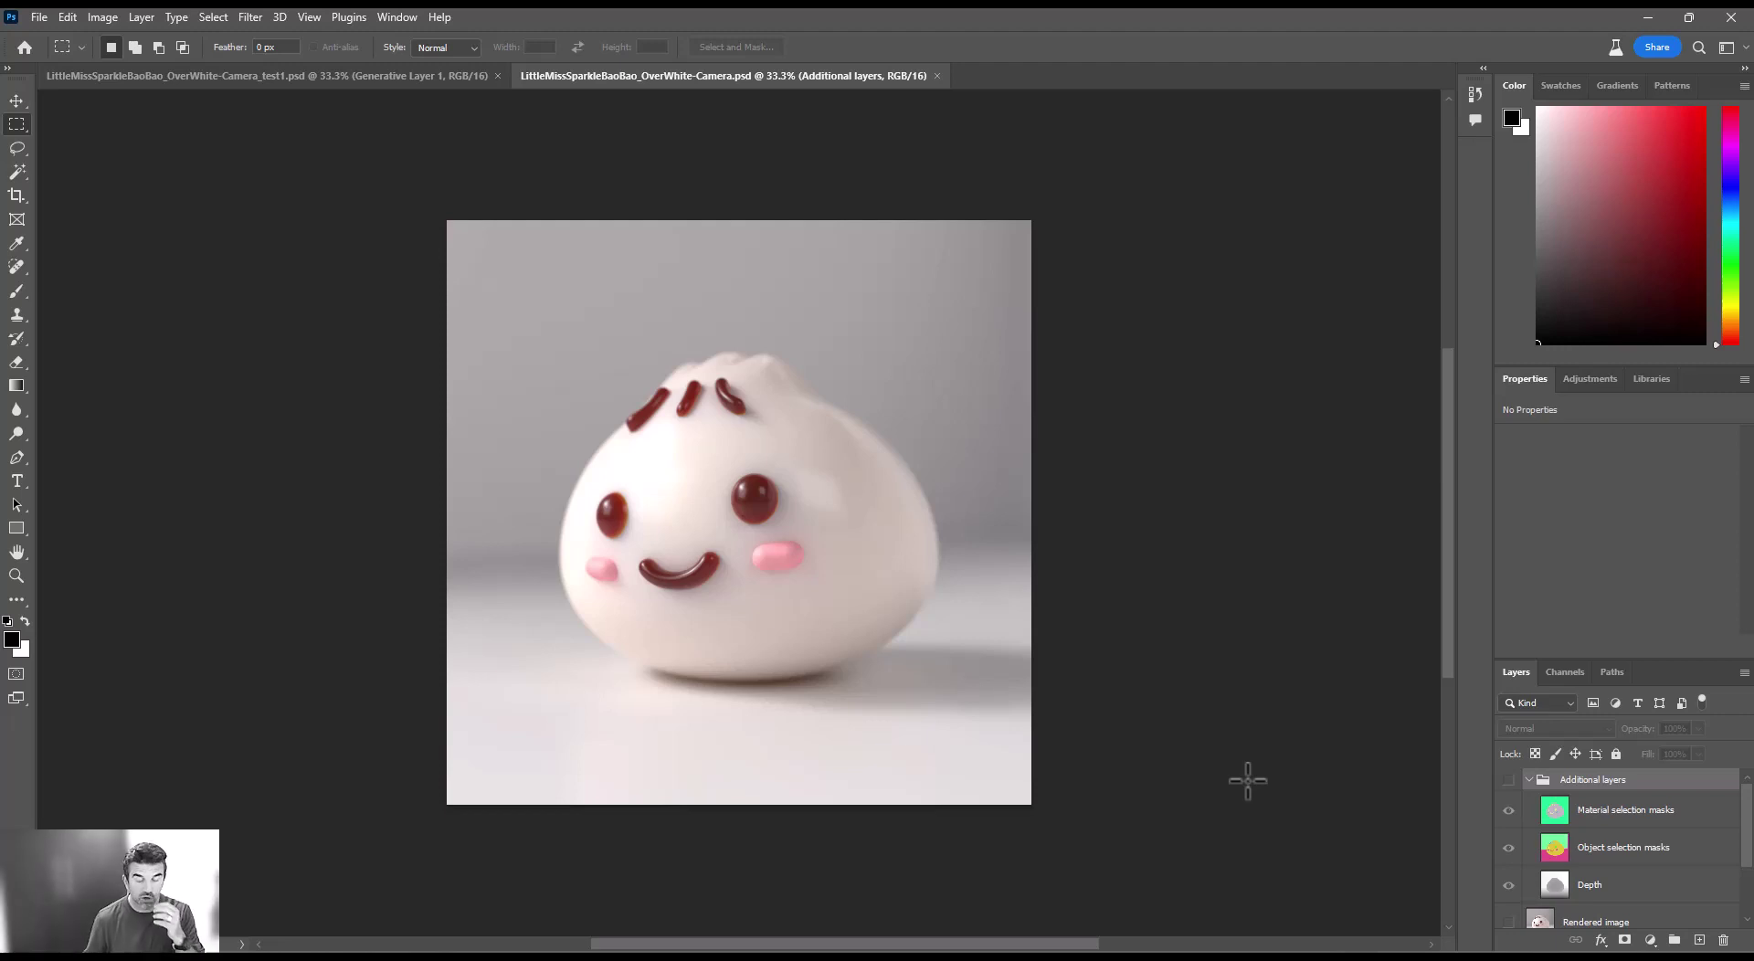
{"action": "left_click", "coordinate": [1509, 781]}
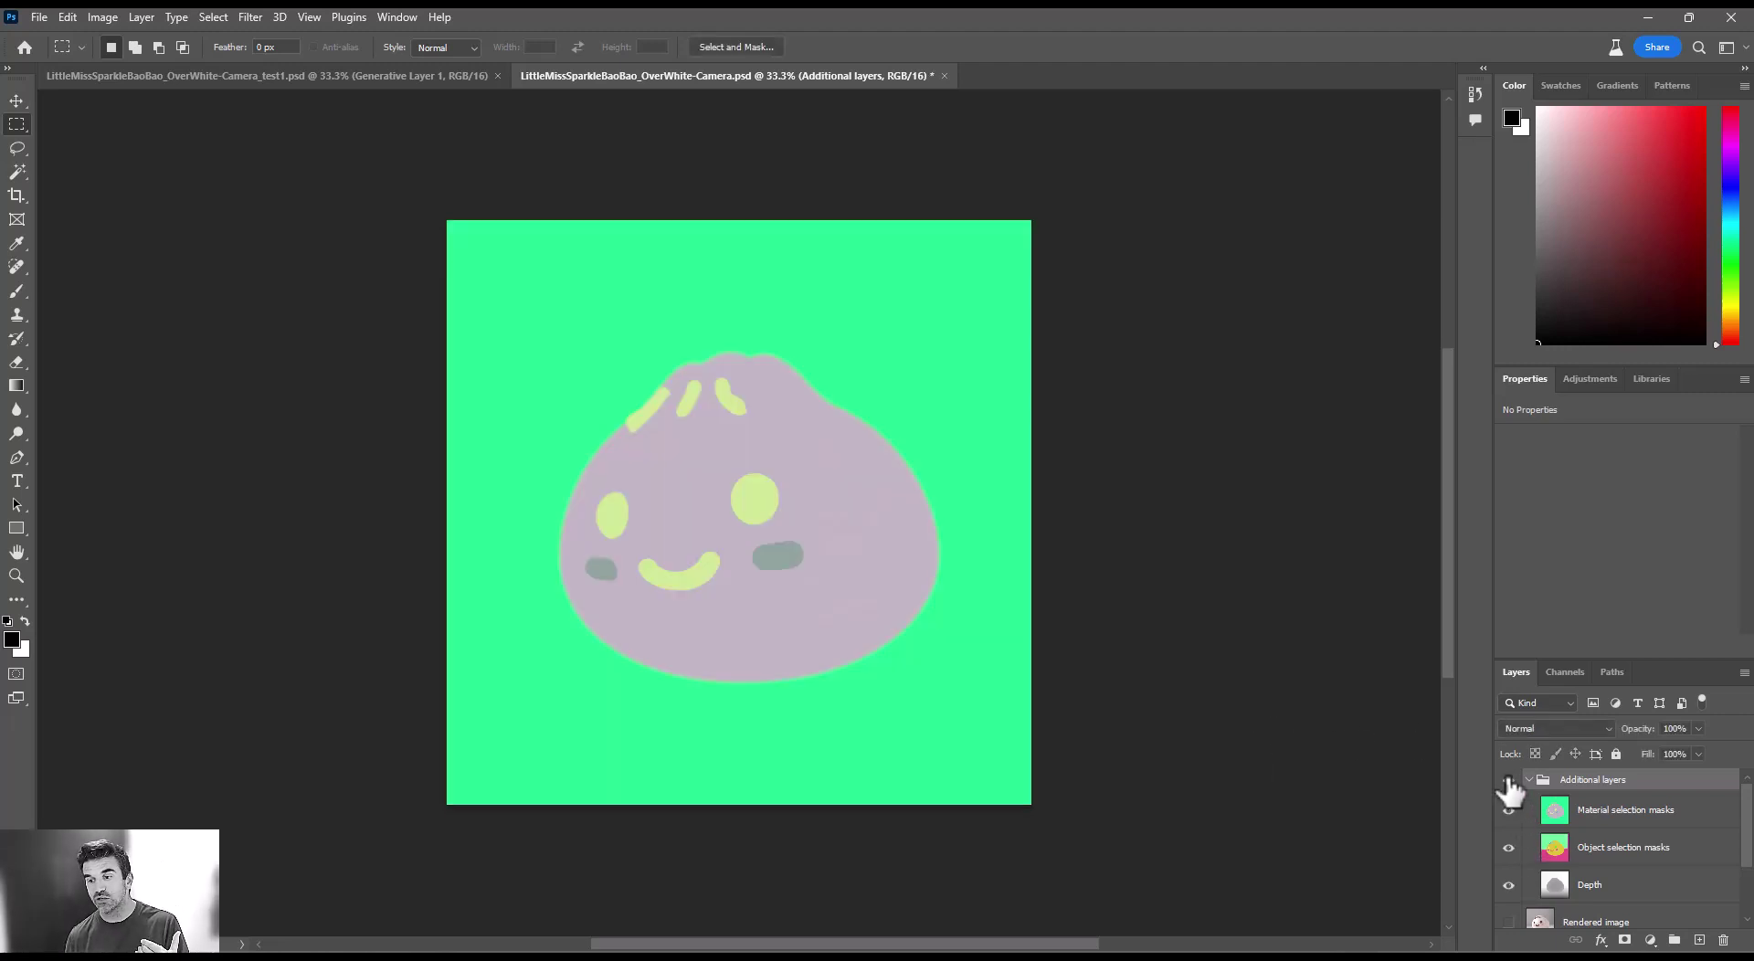
{"action": "left_click", "coordinate": [1508, 810]}
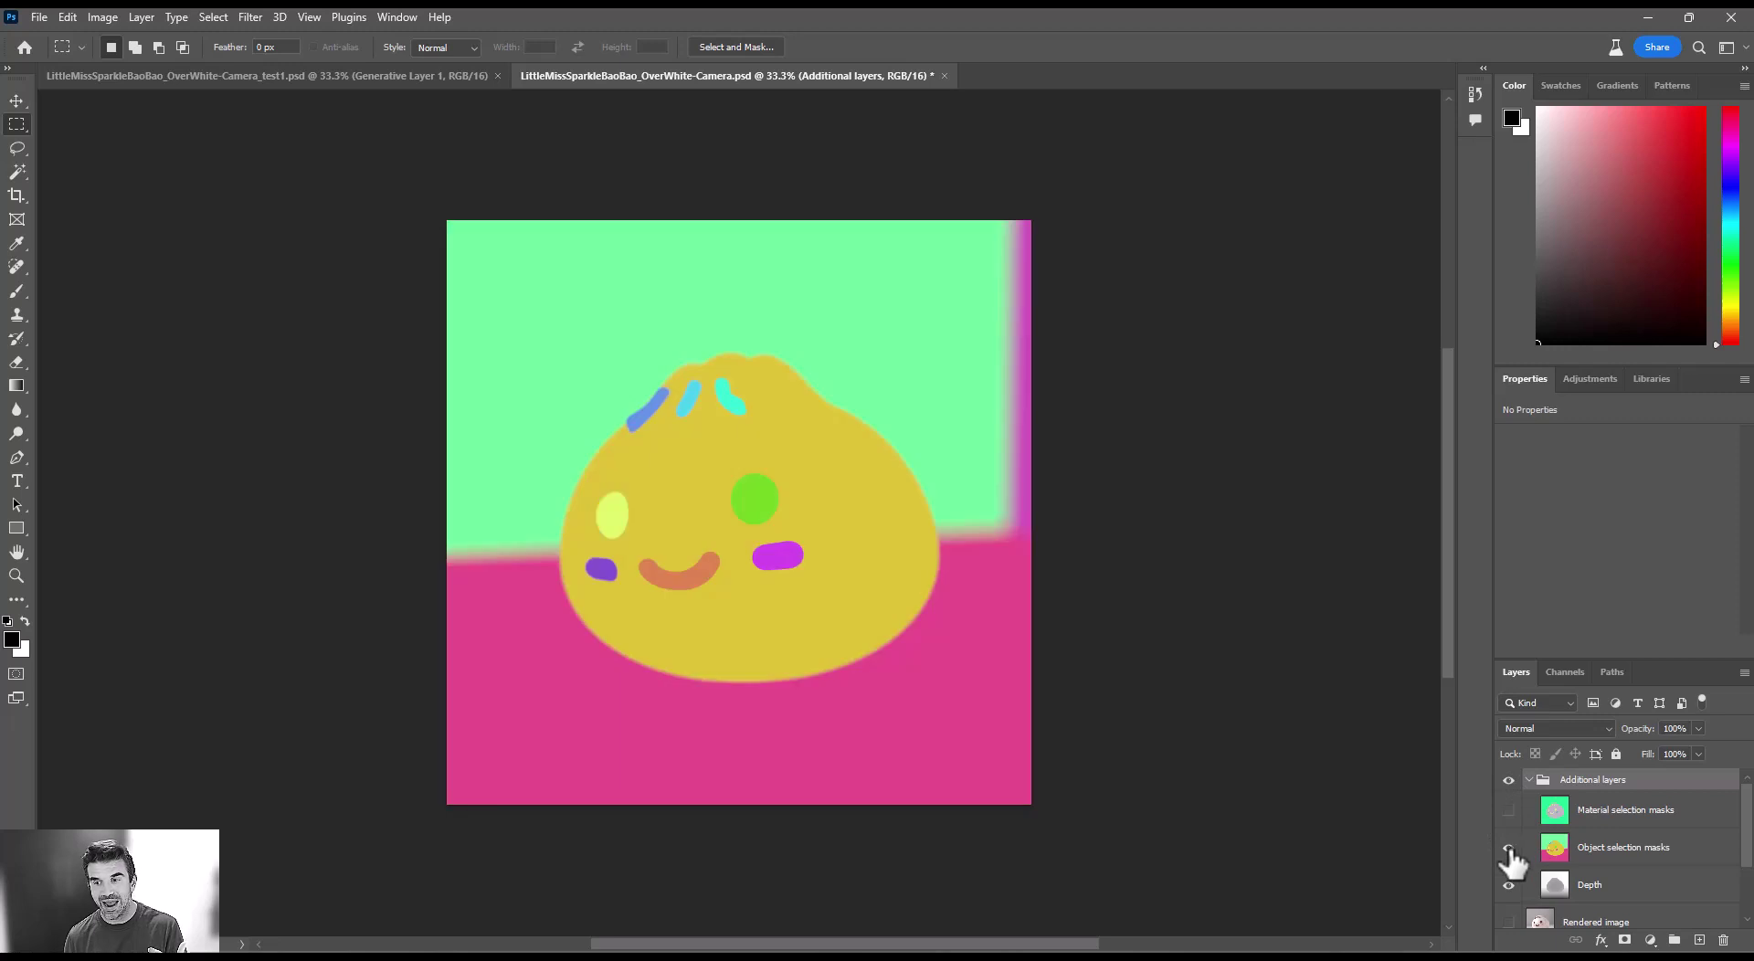
{"action": "left_click", "coordinate": [1509, 848]}
{"action": "left_click", "coordinate": [1508, 885]}
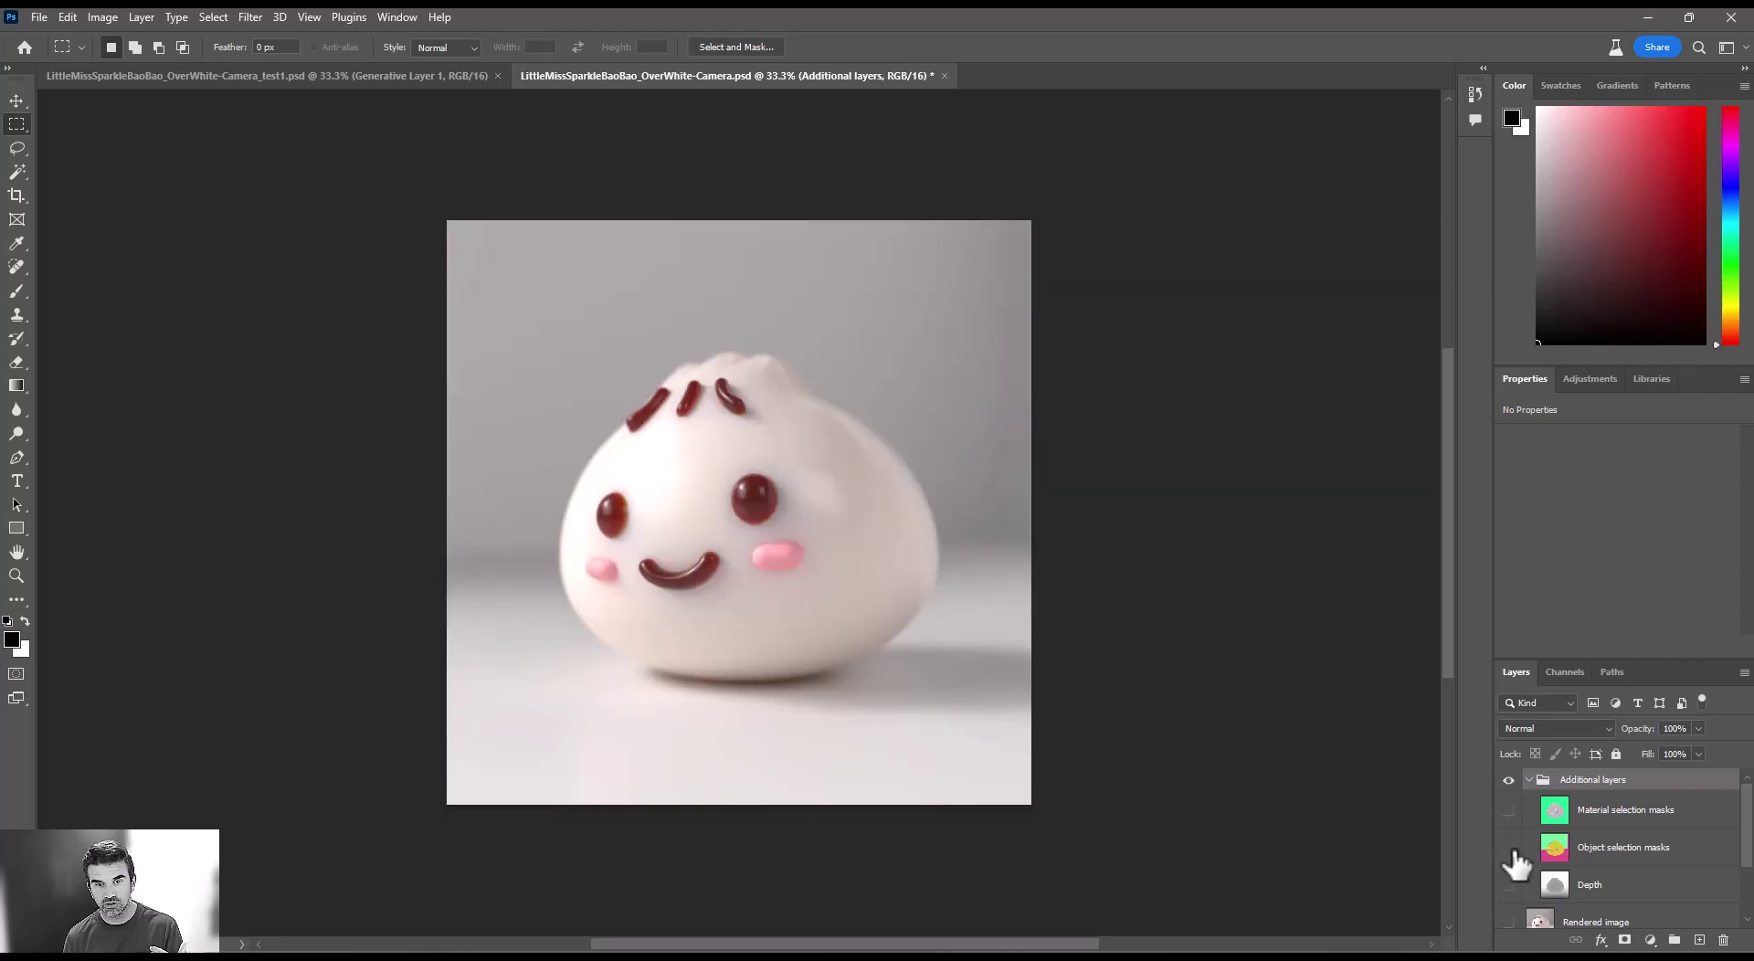
{"action": "left_click", "coordinate": [1509, 848]}
{"action": "left_click", "coordinate": [1509, 811]}
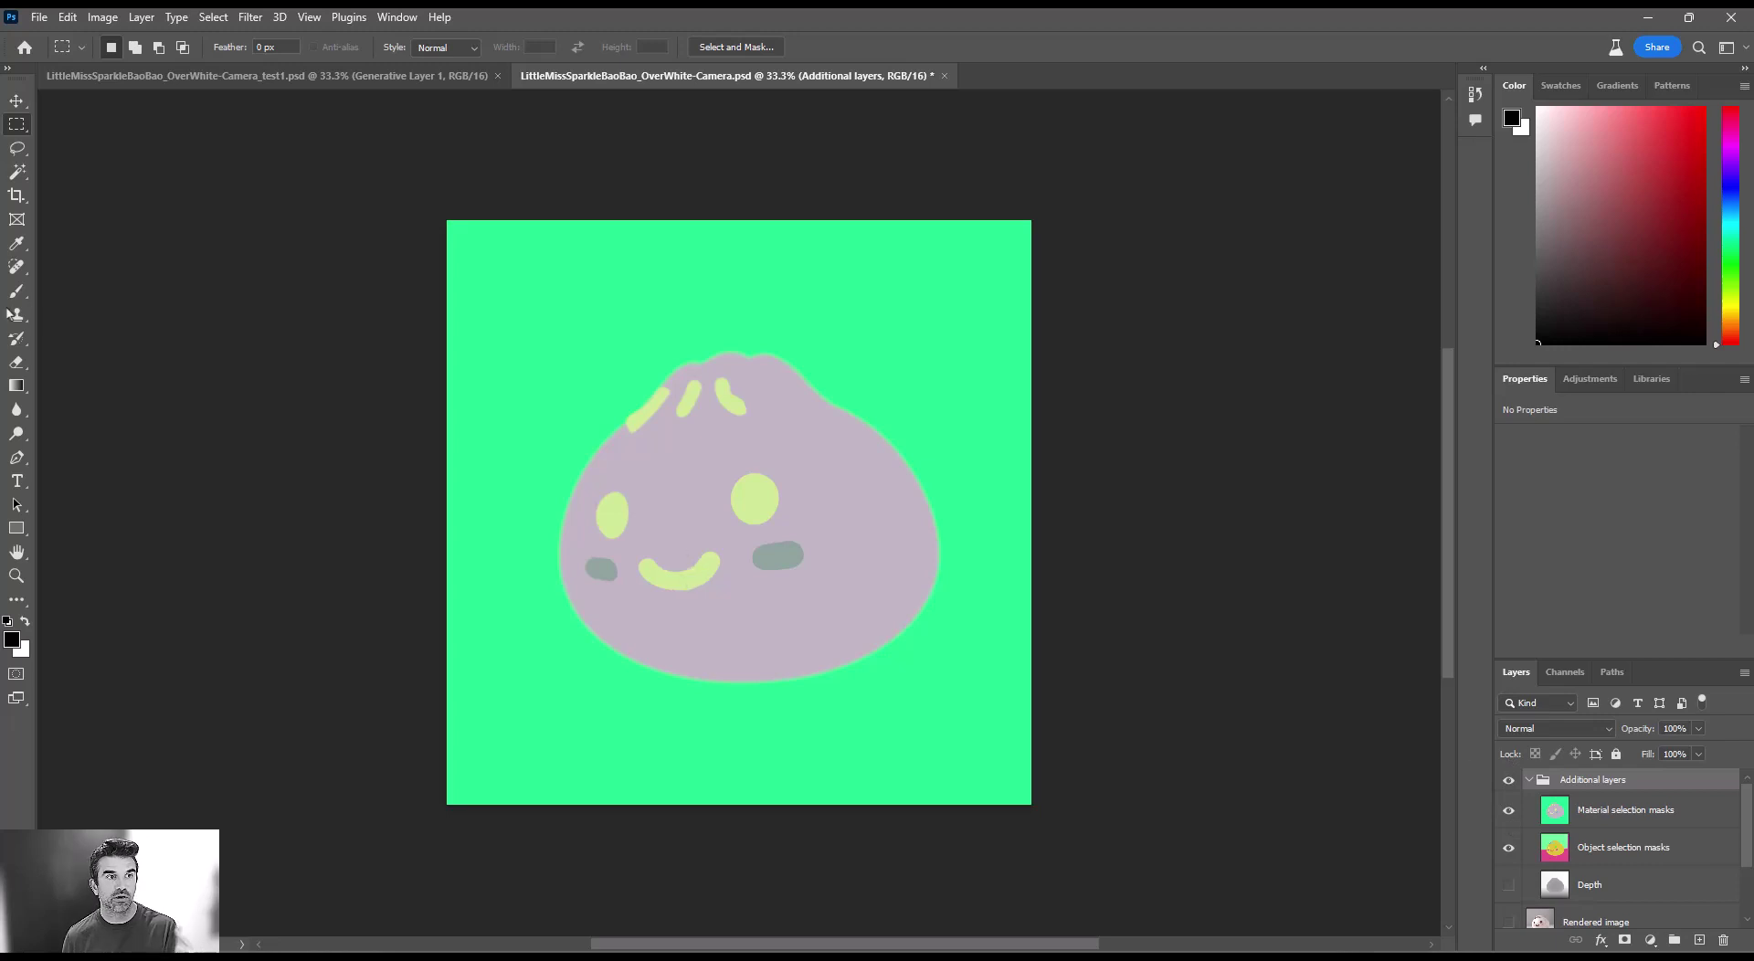
Step: Select the bao on the material mask with the Object Selection Tool, then invert the selection
{"action": "left_click", "coordinate": [17, 171]}
{"action": "left_click", "coordinate": [96, 173]}
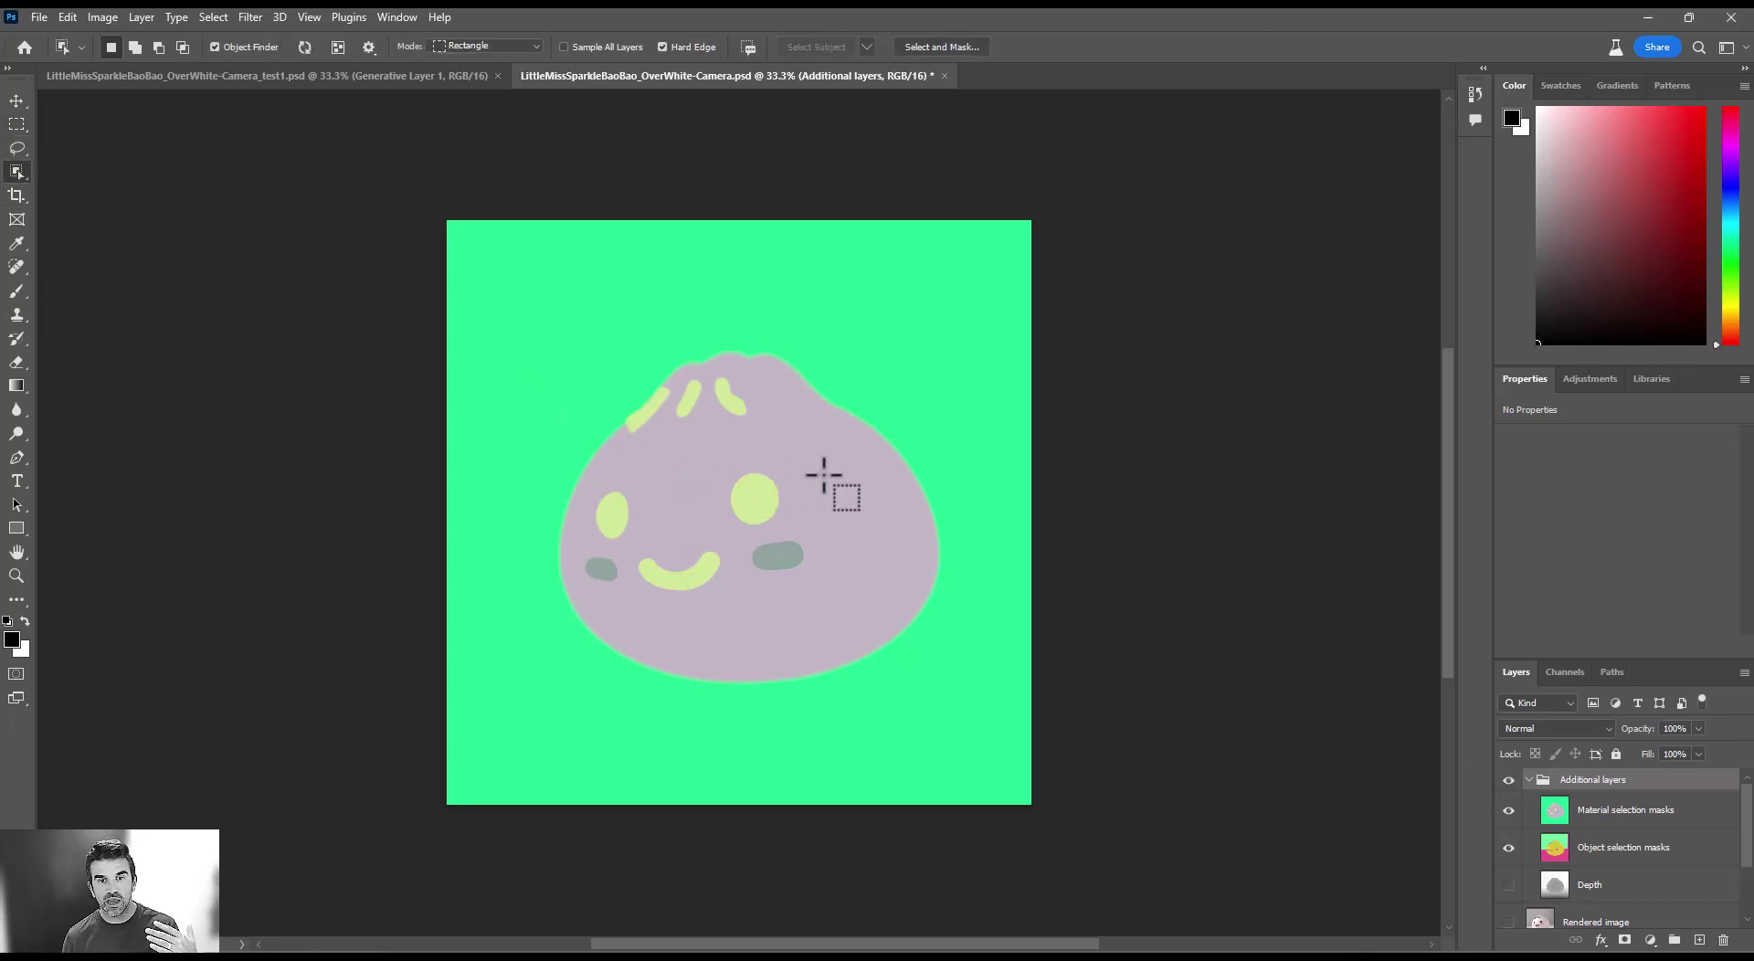
{"action": "left_click", "coordinate": [825, 474]}
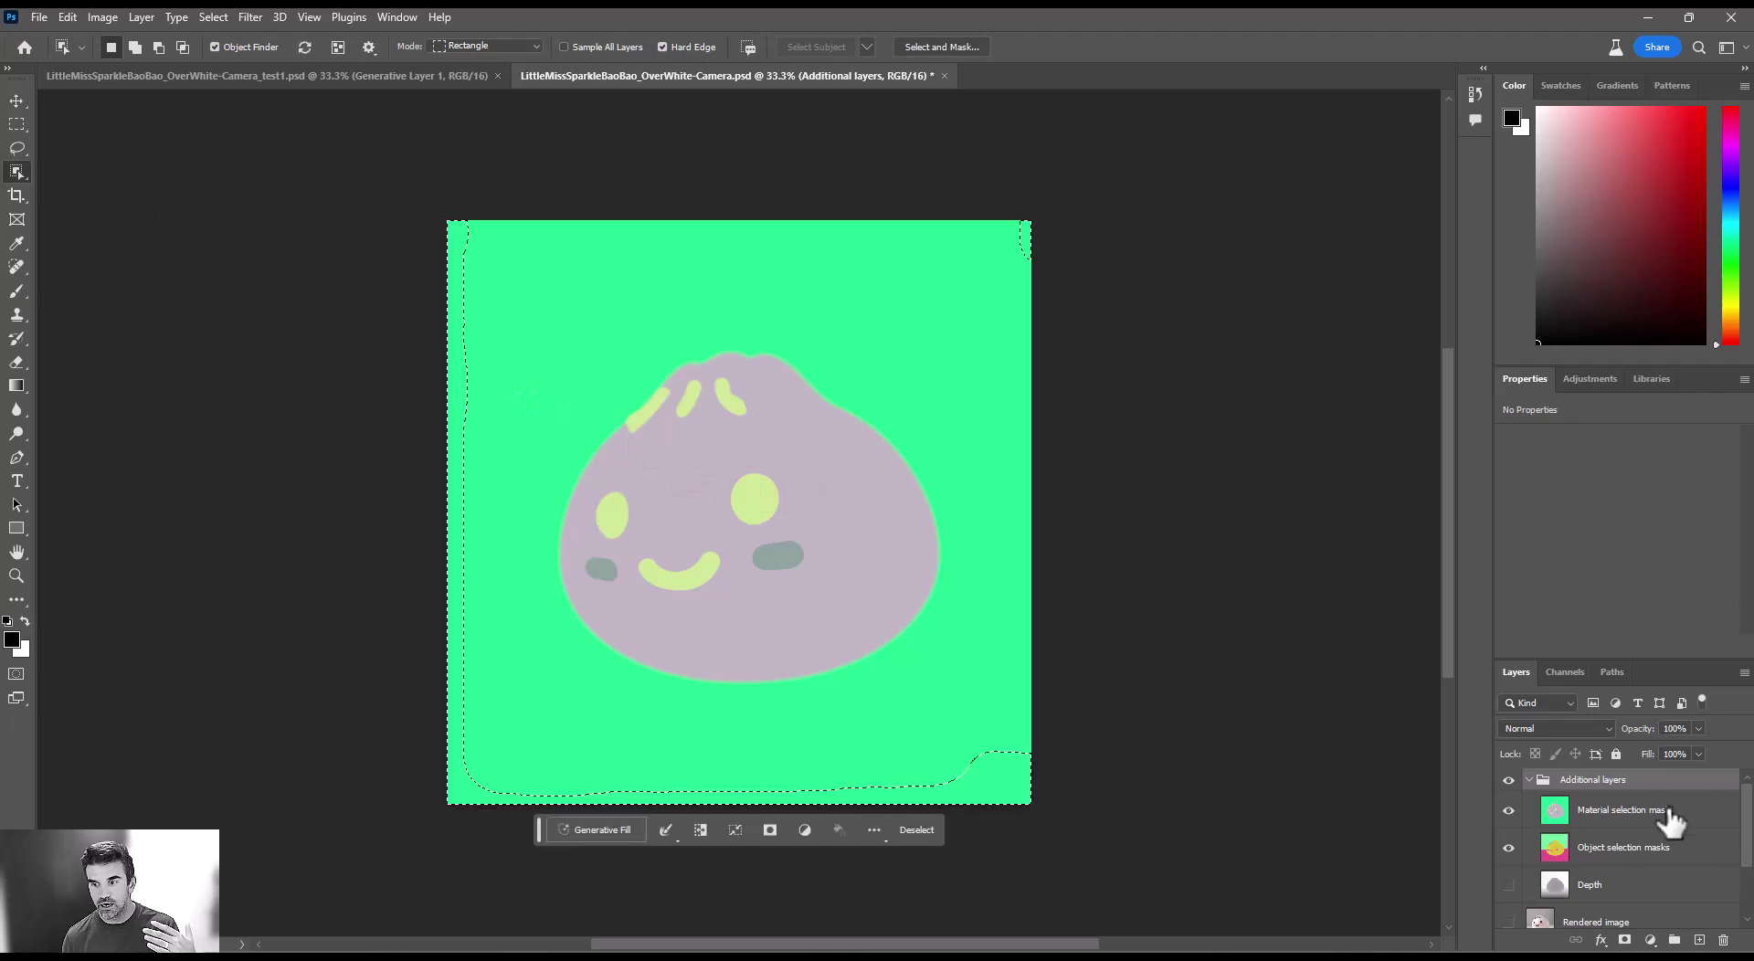
{"action": "left_click", "coordinate": [1670, 811]}
{"action": "left_click", "coordinate": [839, 539]}
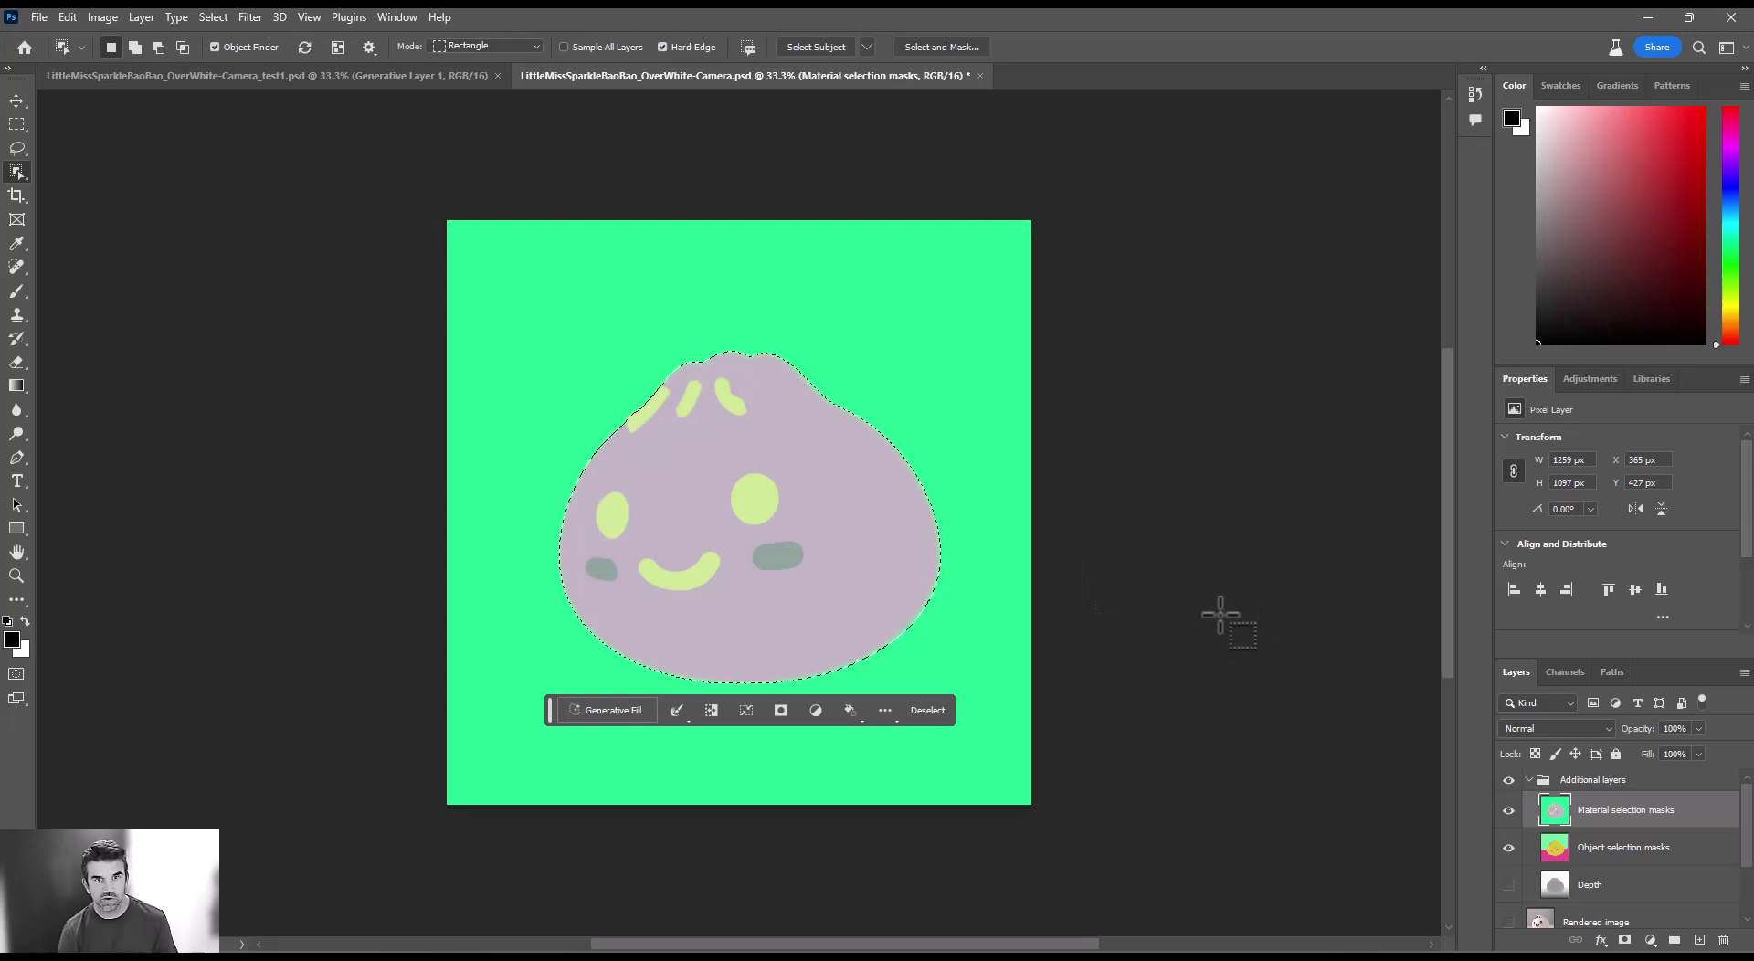
{"action": "key", "text": "ctrl+shift+i"}
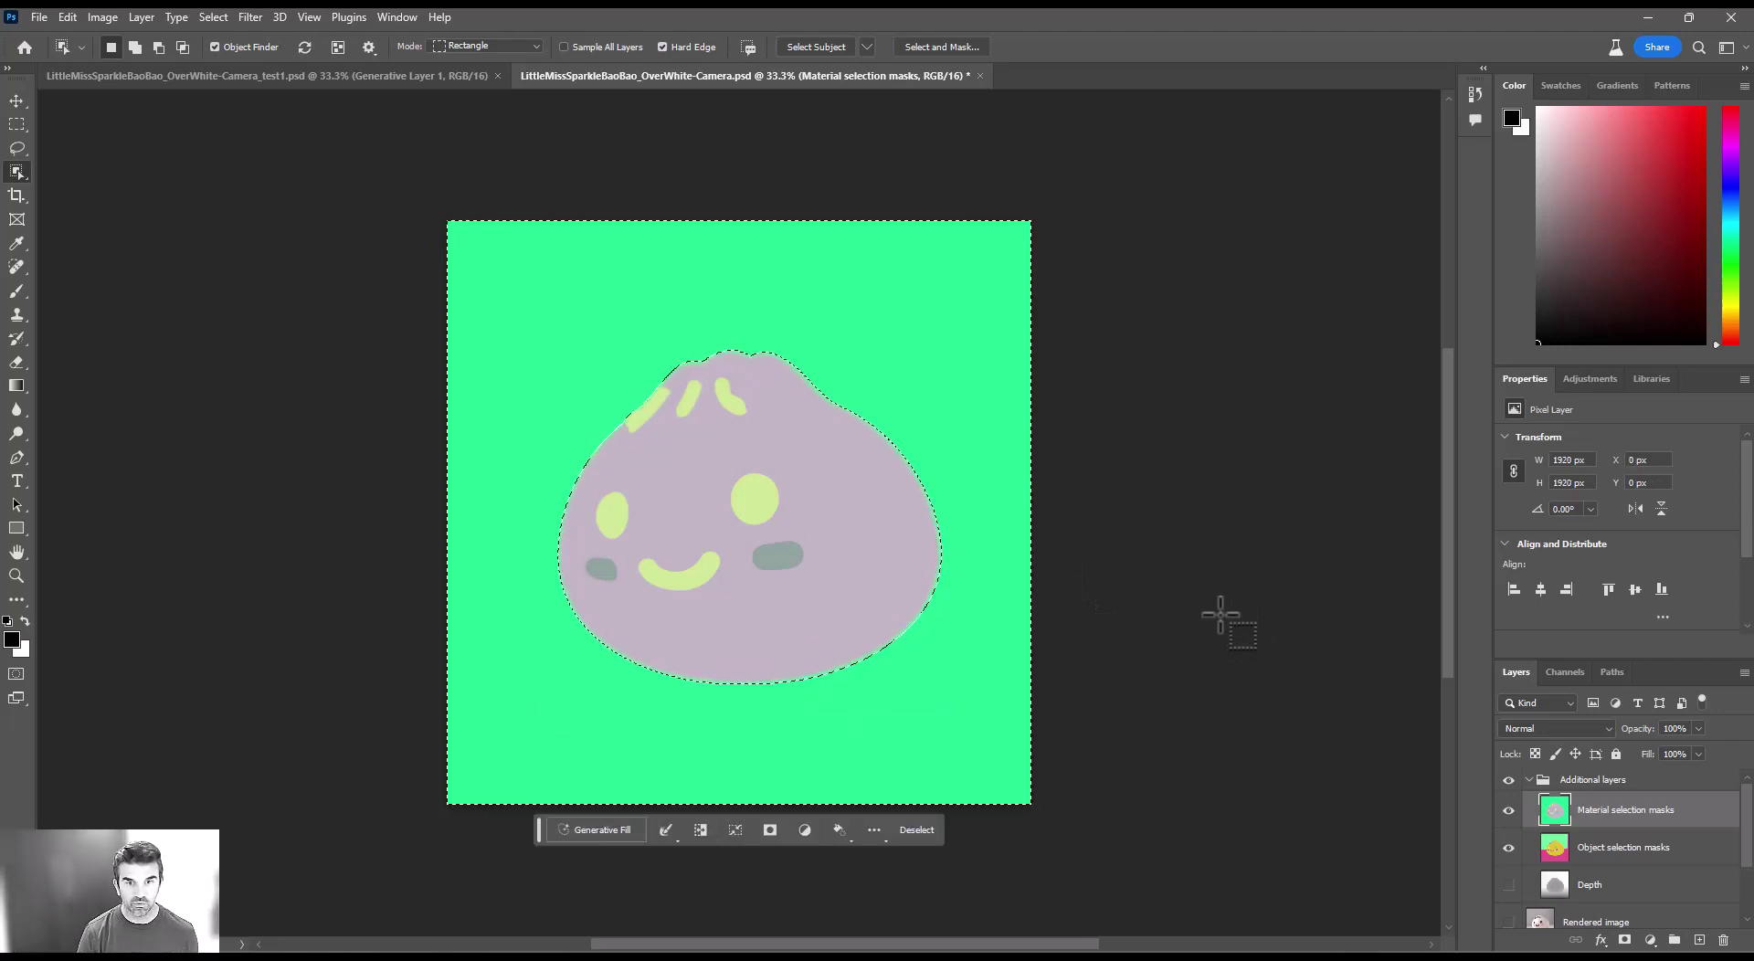
Step: Make Rendered image (denoised) the active layer and hide the Additional layers masks
{"action": "scroll", "coordinate": [1604, 809], "scroll_direction": "down", "scroll_amount": 2}
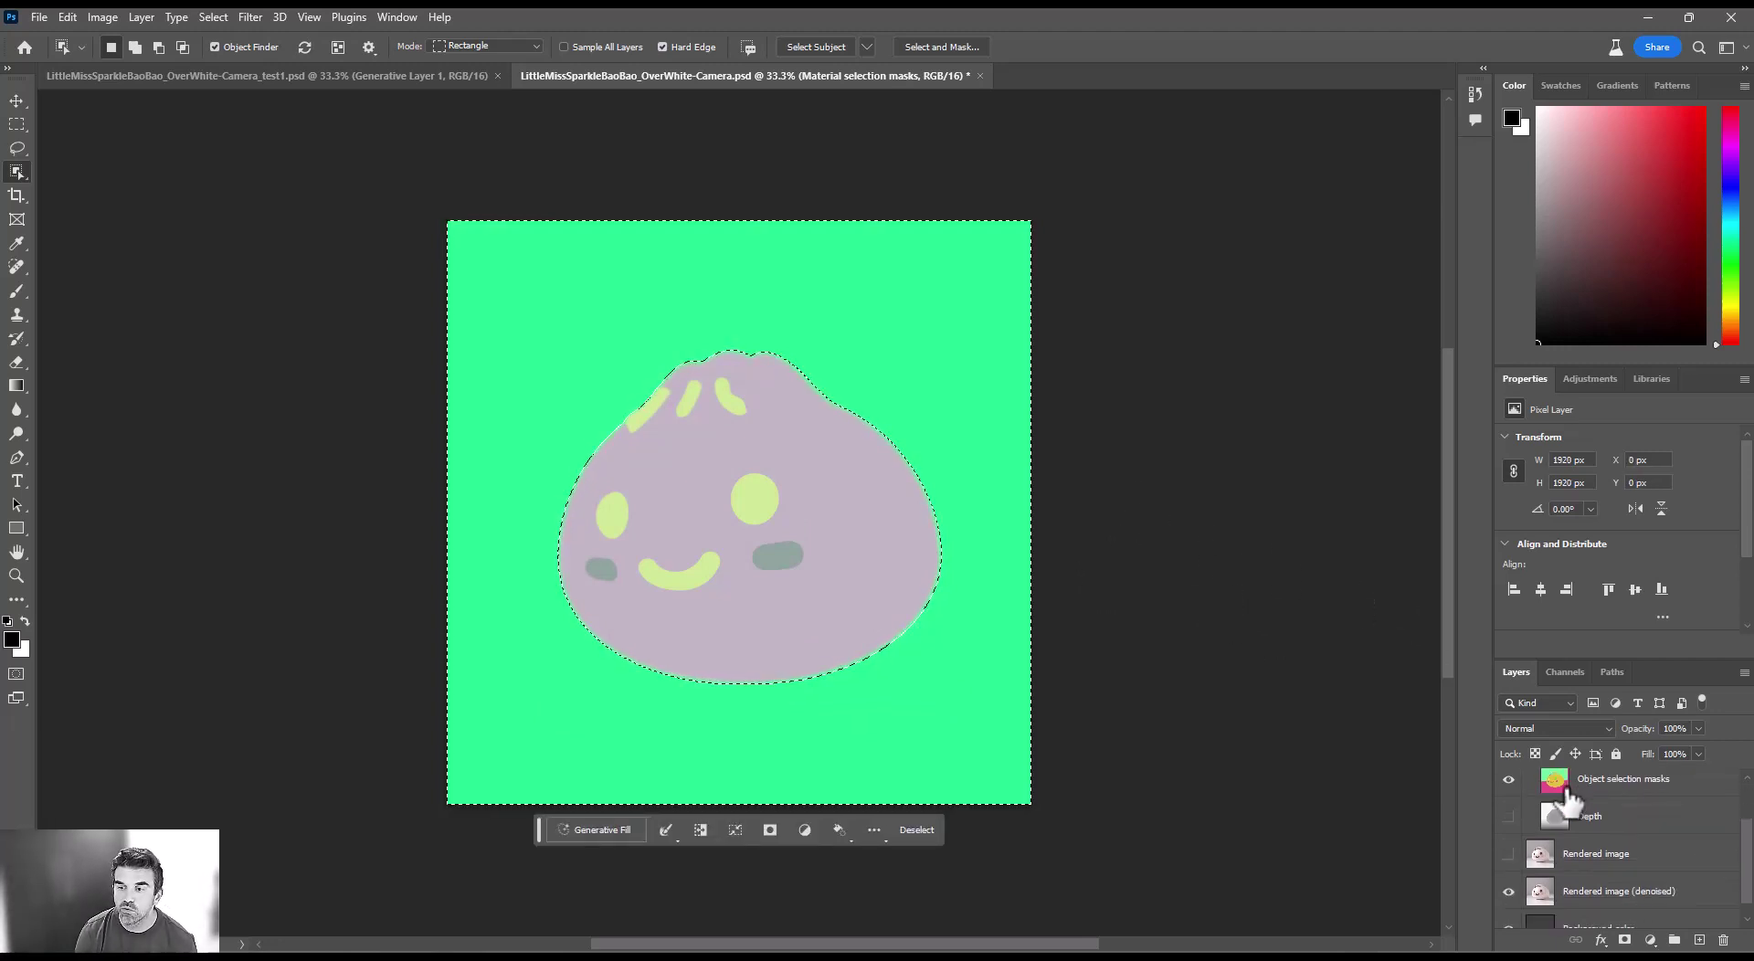
{"action": "left_click", "coordinate": [1606, 891]}
{"action": "scroll", "coordinate": [1510, 813], "scroll_direction": "up", "scroll_amount": 2}
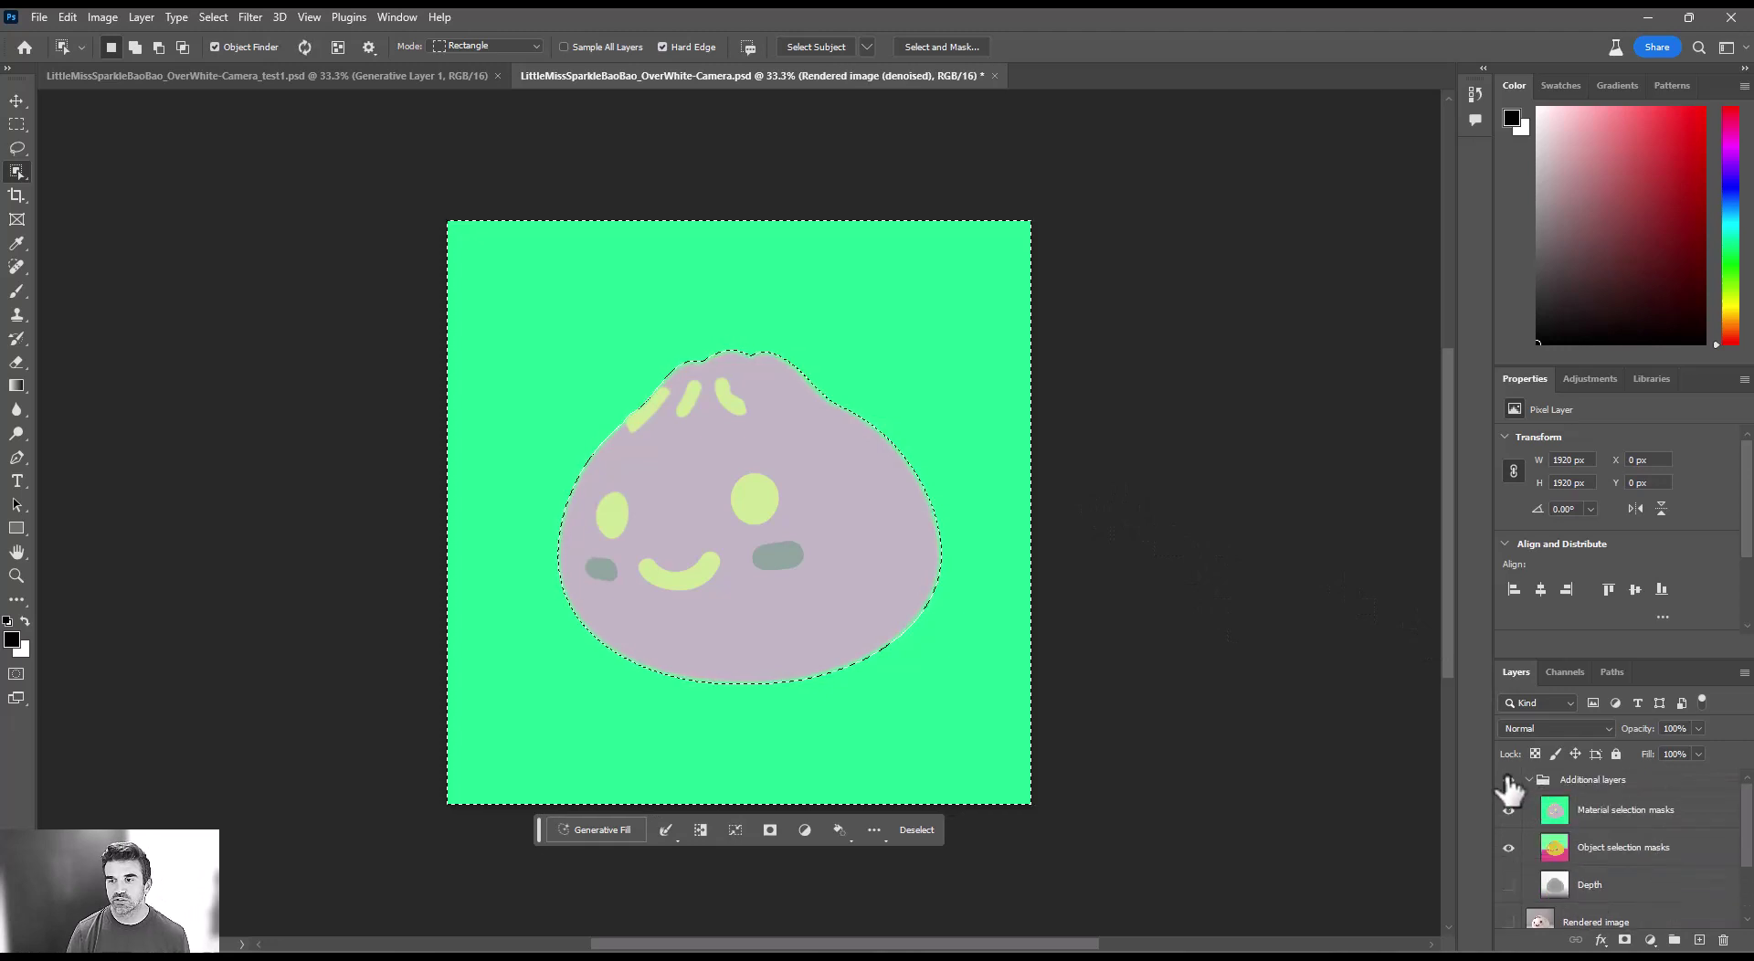
{"action": "left_click", "coordinate": [1509, 779]}
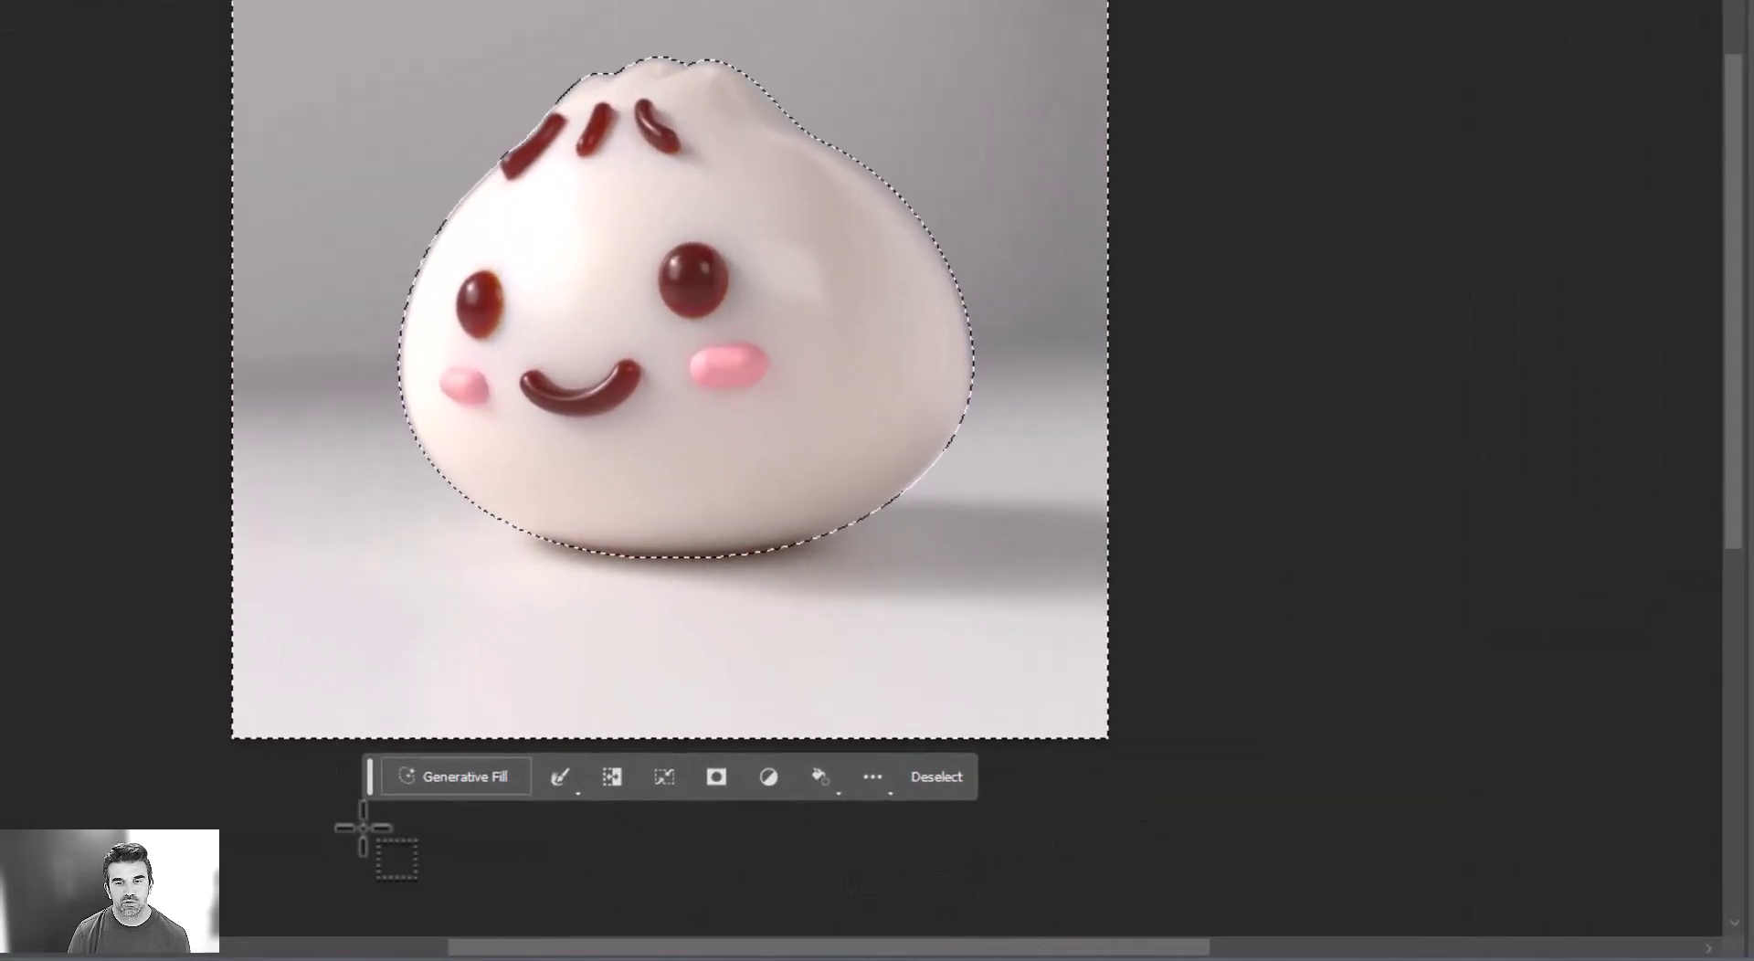
Step: Enter 'sushi bar macrophotography wooden t' as the Generative Fill prompt for the background selection
{"action": "left_click", "coordinate": [461, 784]}
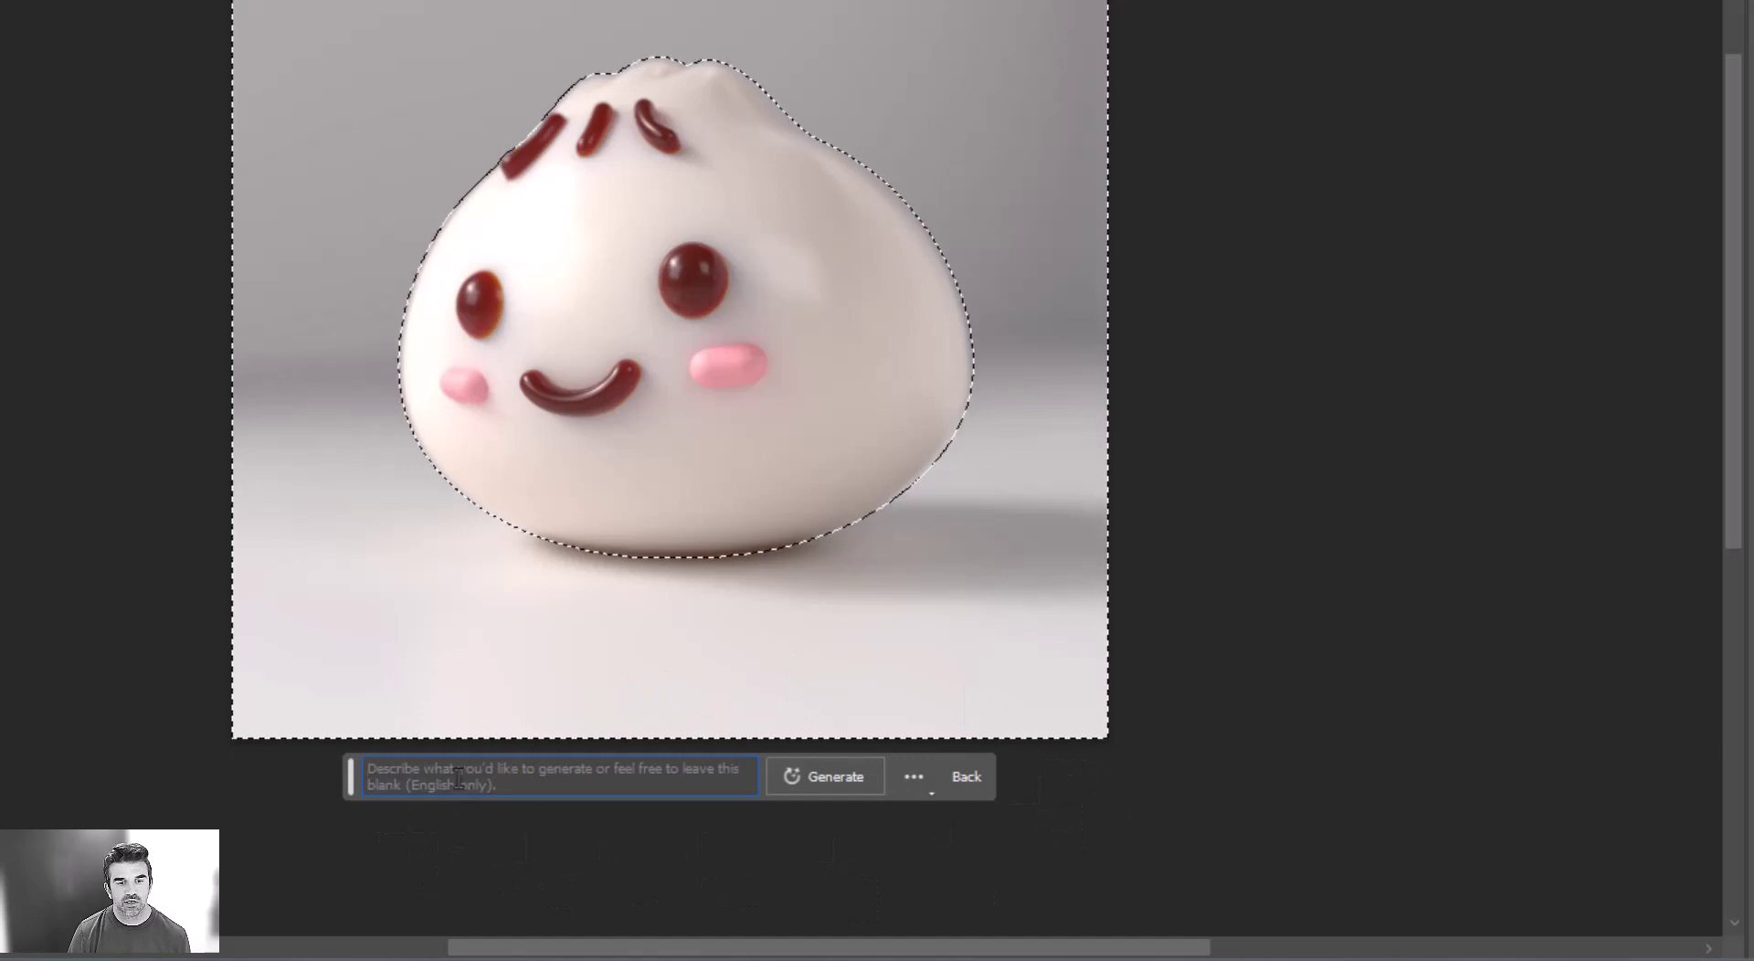
{"action": "type", "text": "sushi"}
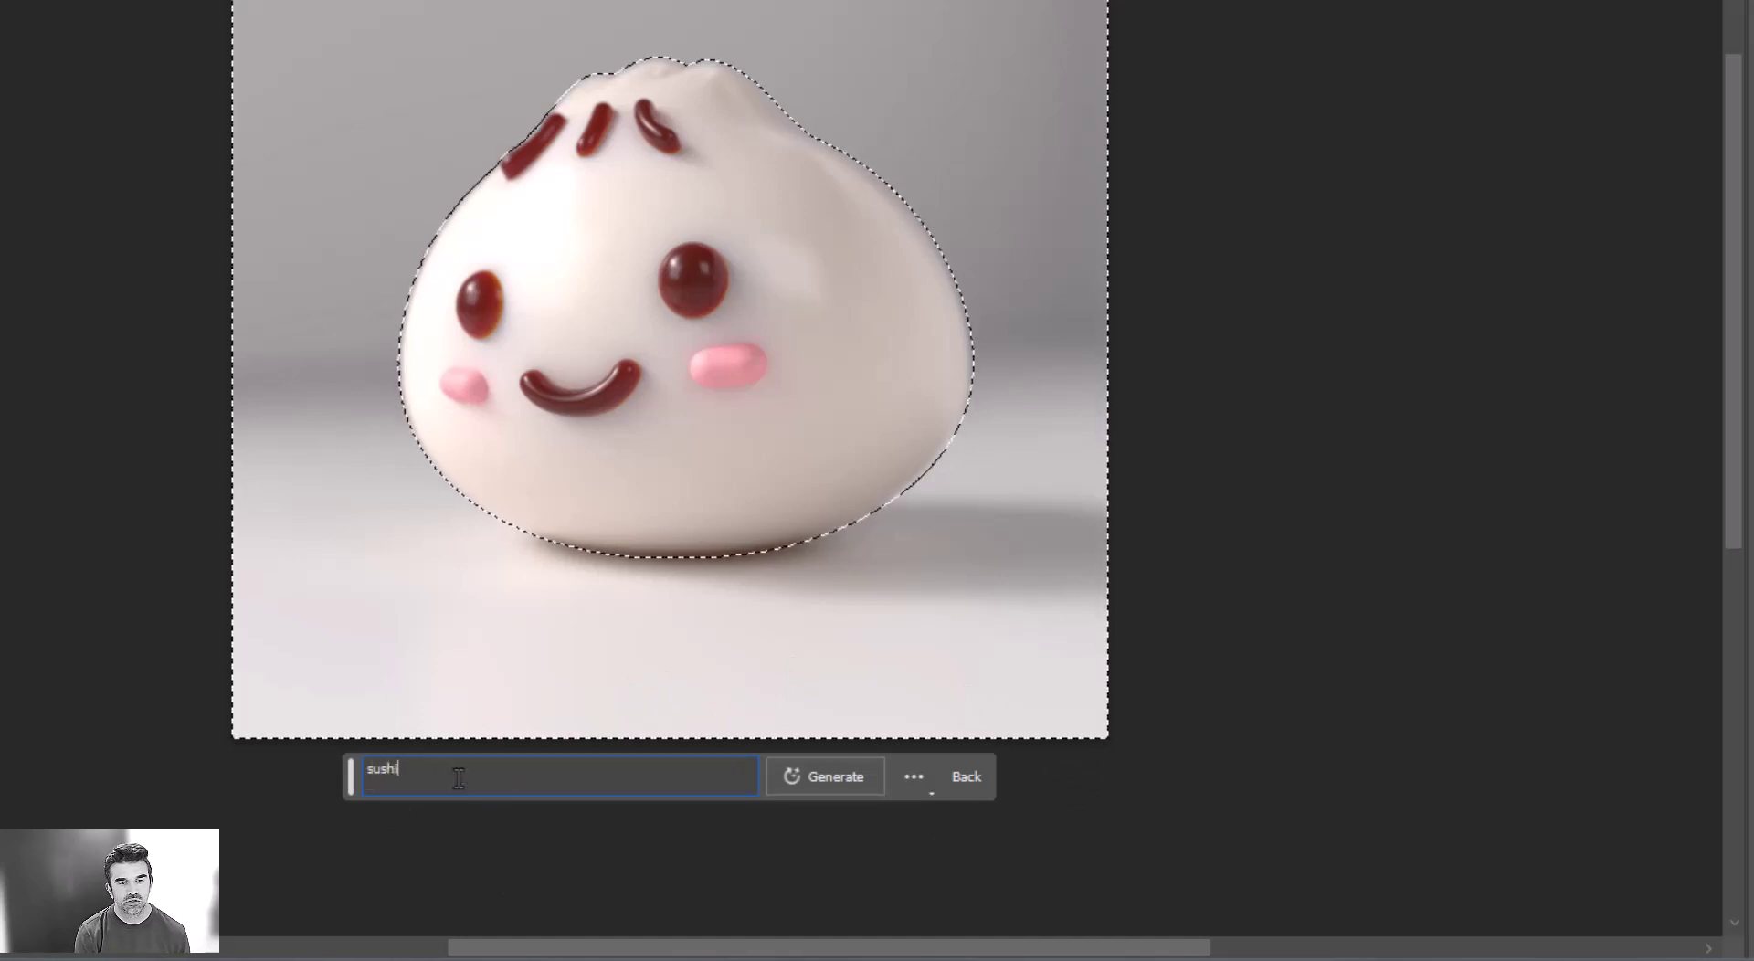
{"action": "type", "text": " bar"}
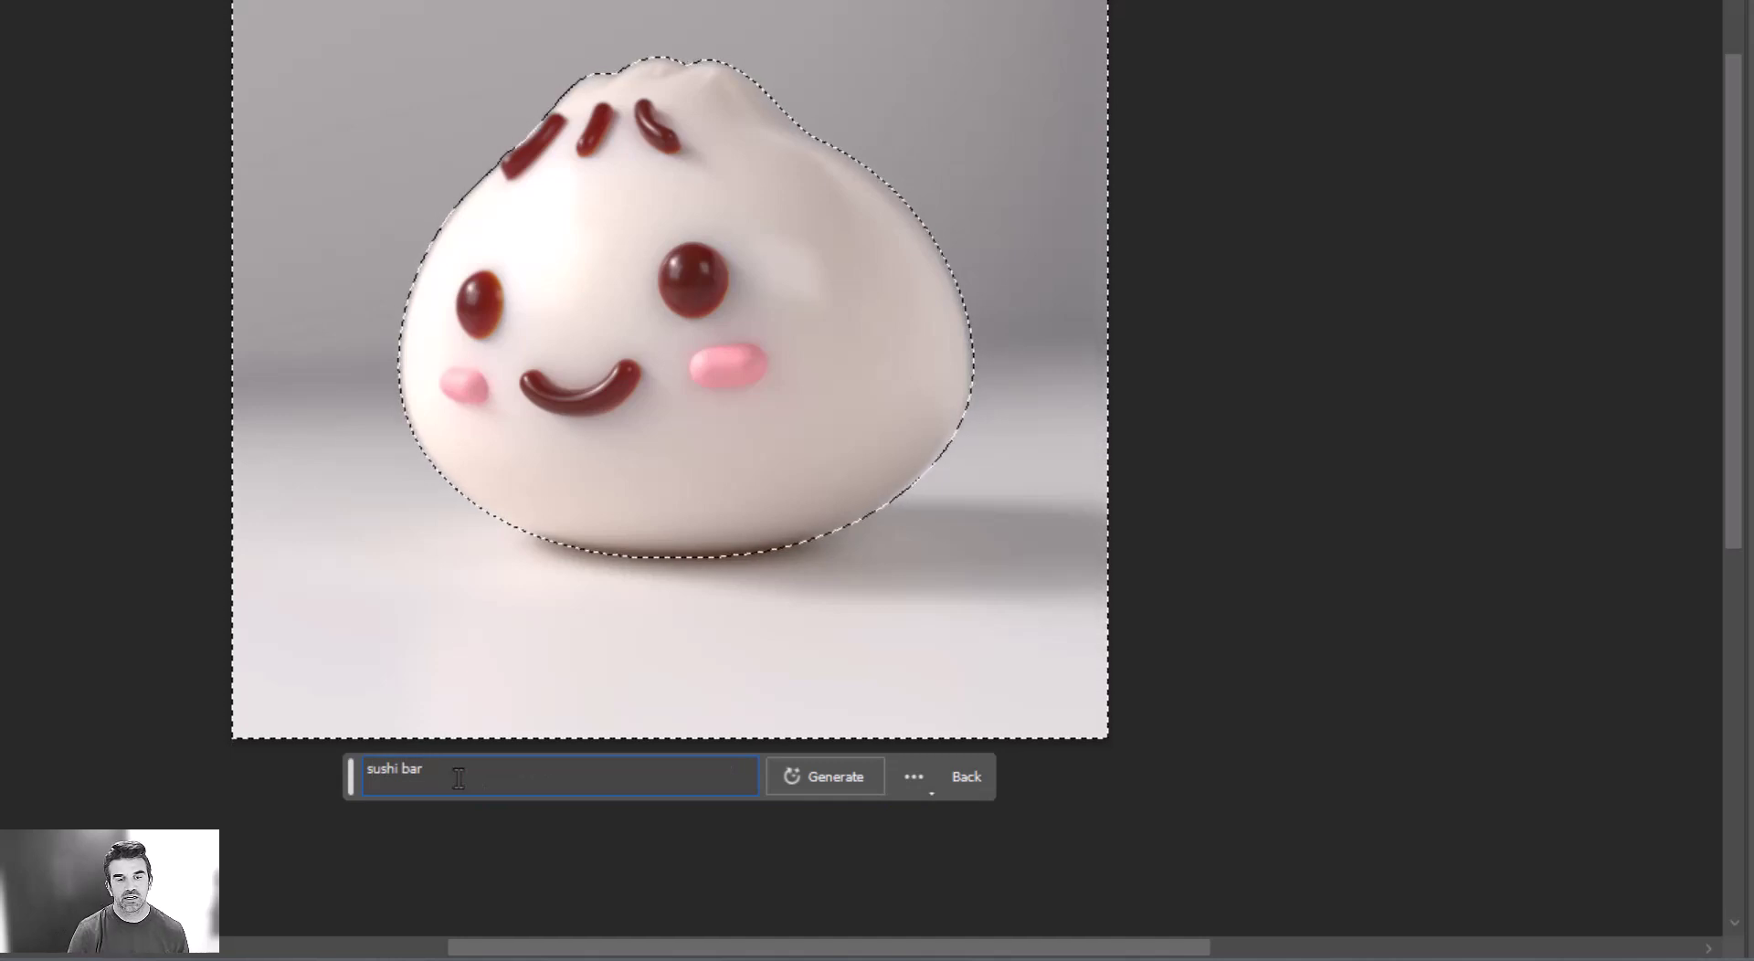
{"action": "type", "text": " macrophotography"}
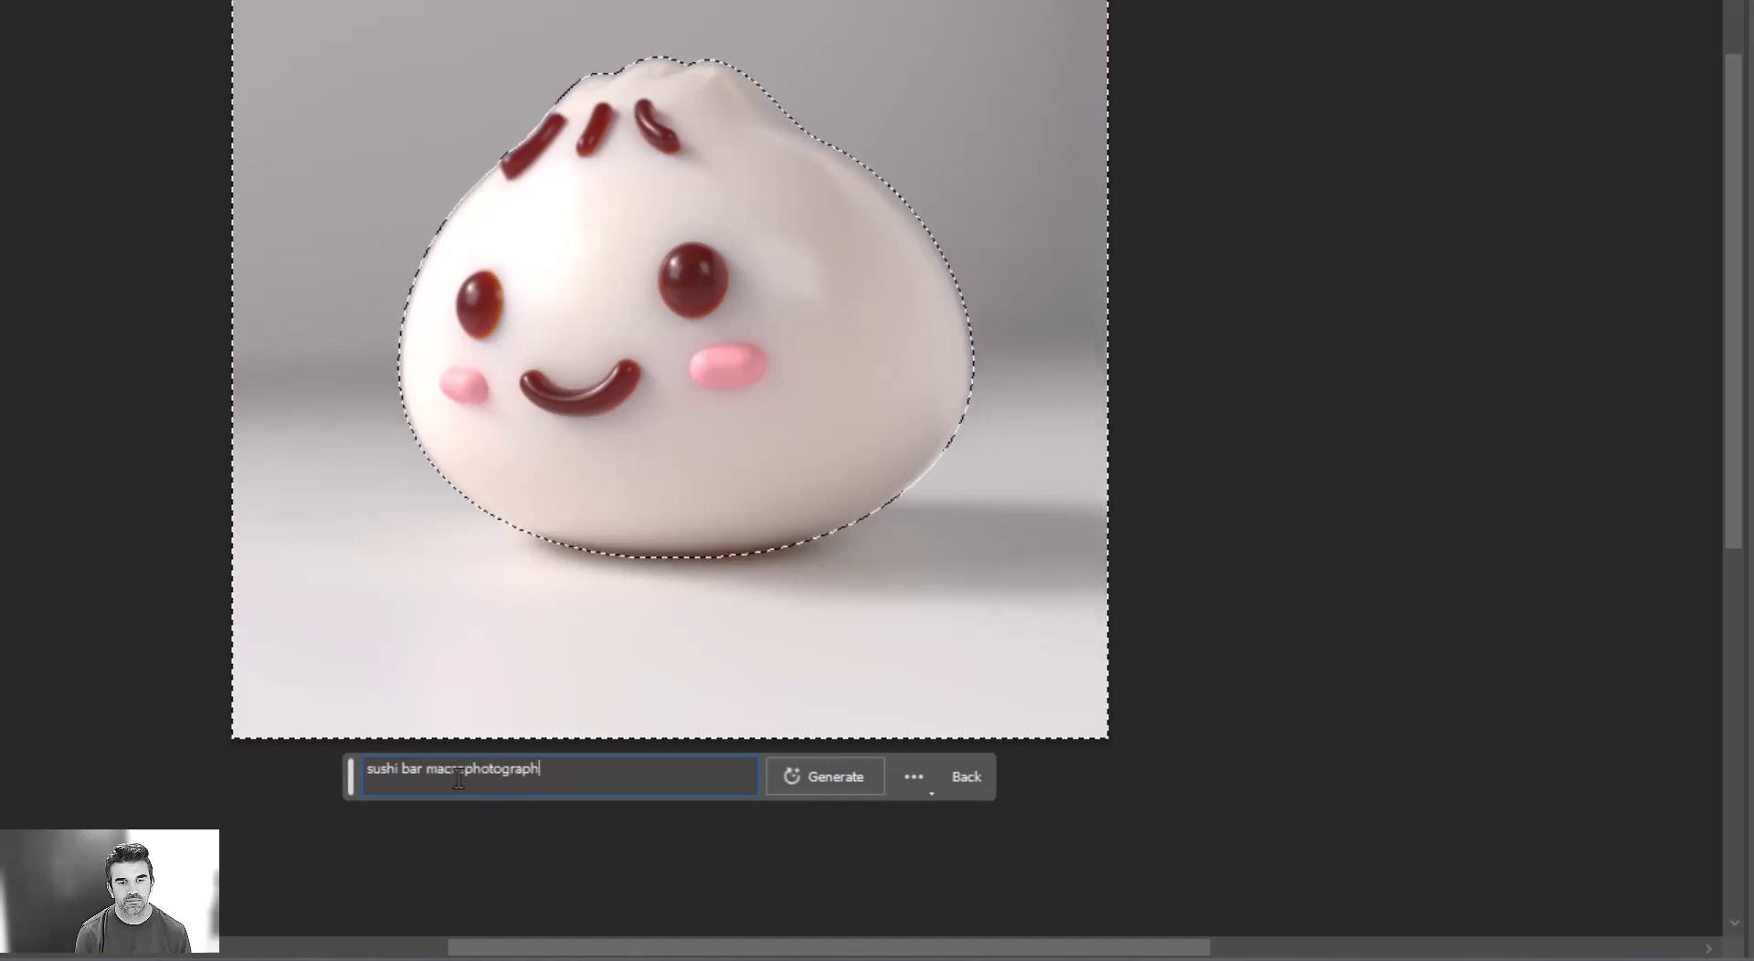
{"action": "type", "text": " wooden table"}
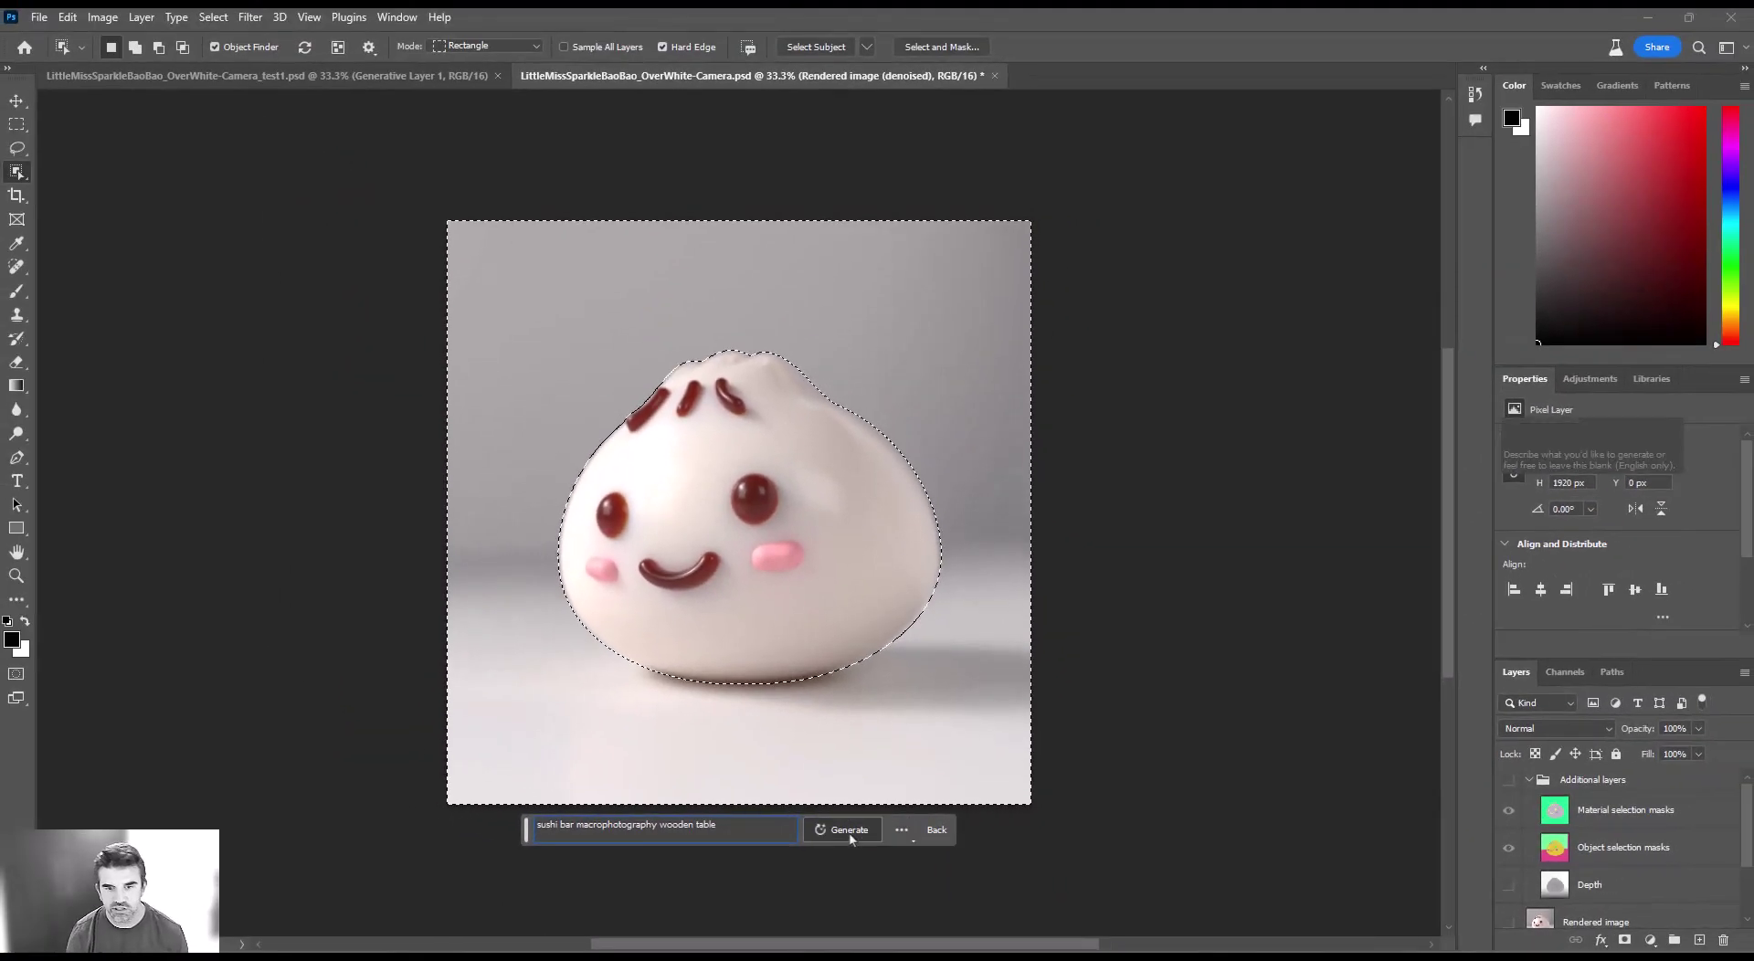
Step: Generate the wooden table background and compare its three variations, ending on variation 1/3
{"action": "left_click", "coordinate": [850, 834]}
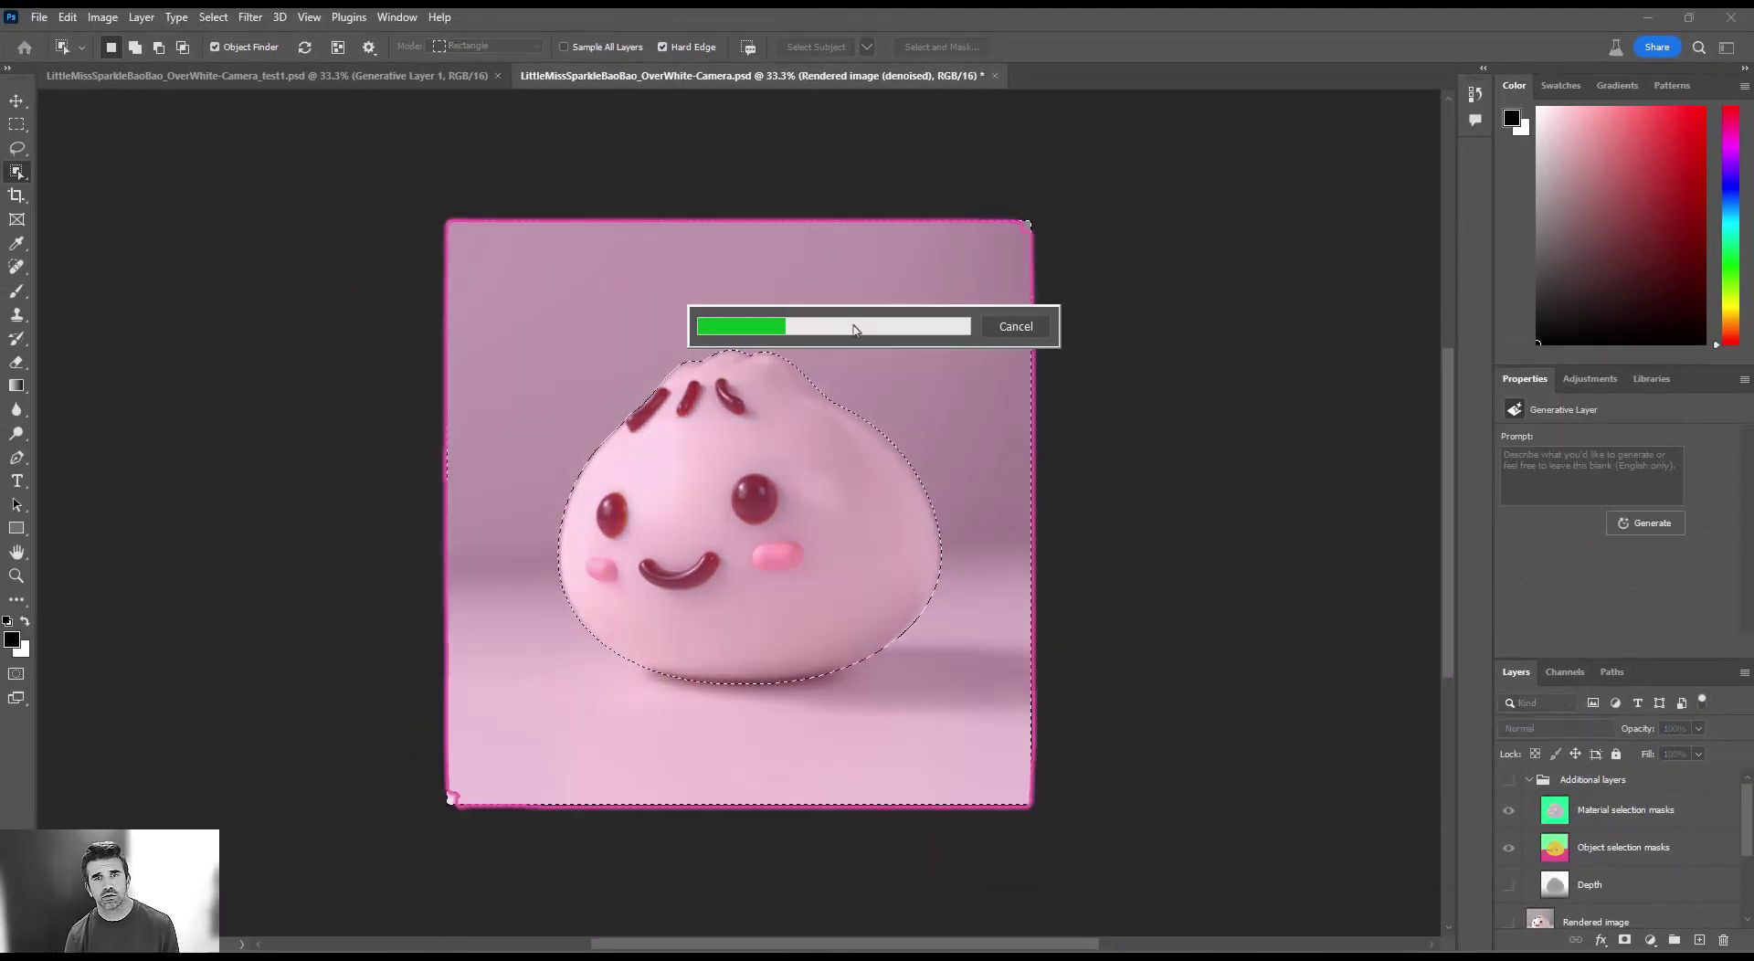
{"action": "scroll", "coordinate": [1585, 891], "scroll_direction": "down", "scroll_amount": 1}
{"action": "scroll", "coordinate": [1590, 886], "scroll_direction": "down", "scroll_amount": 1}
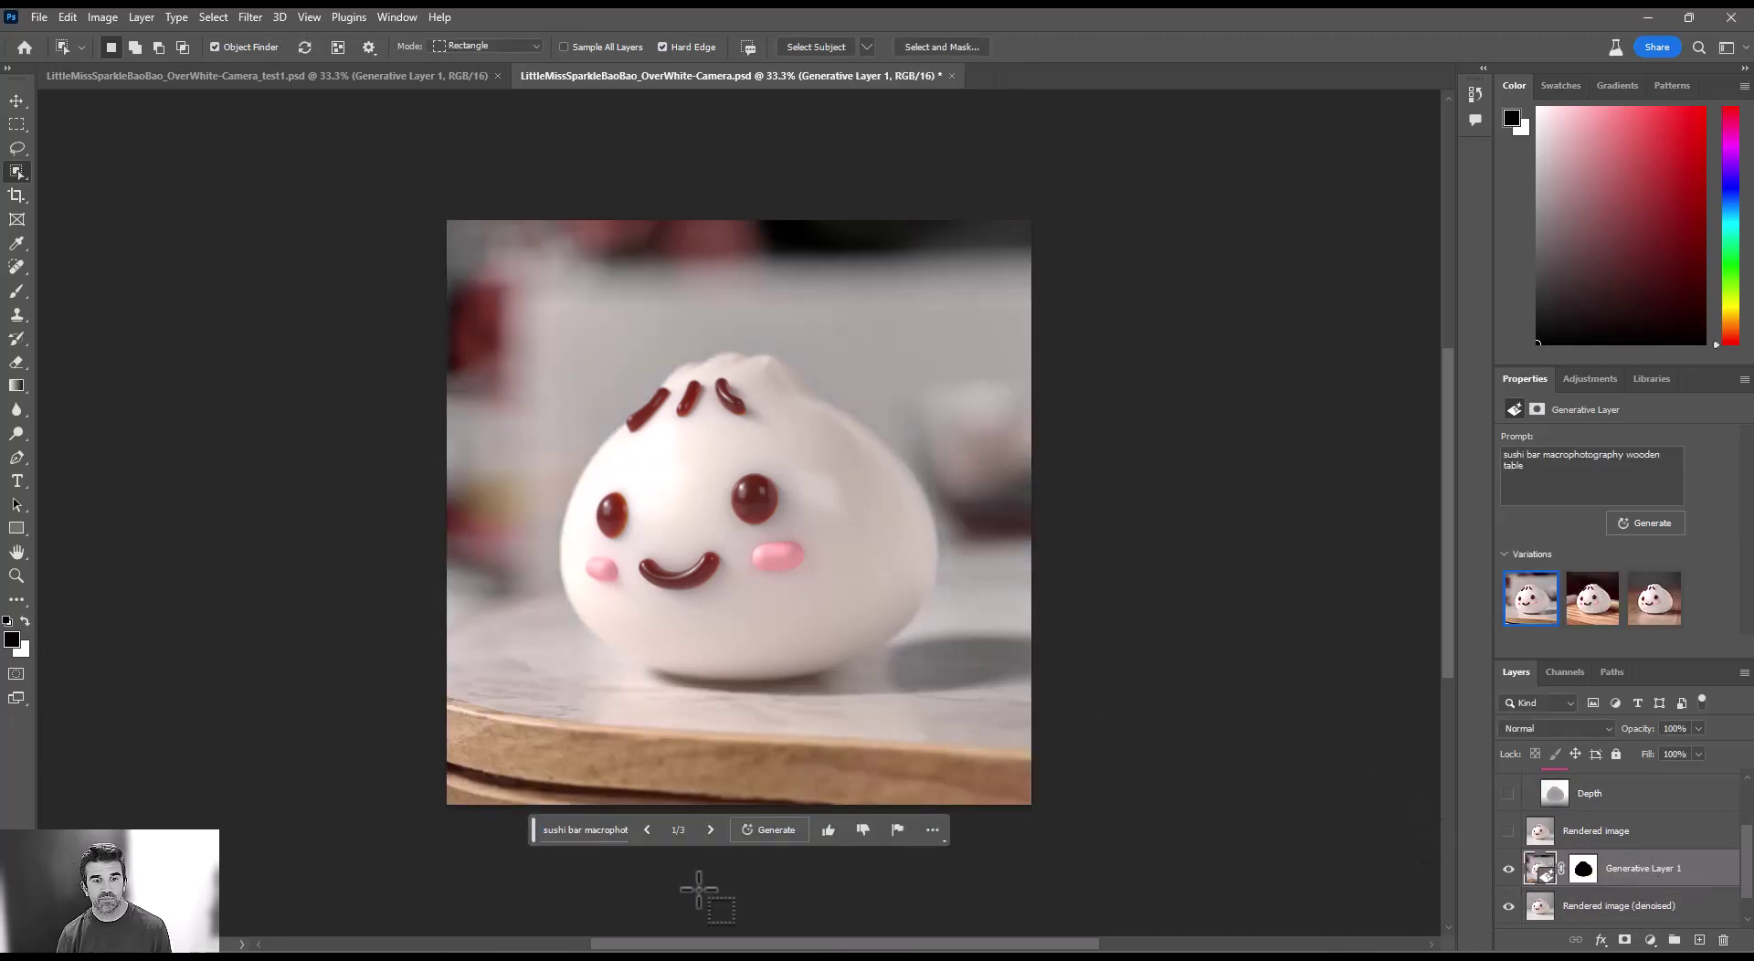
{"action": "left_click", "coordinate": [710, 831]}
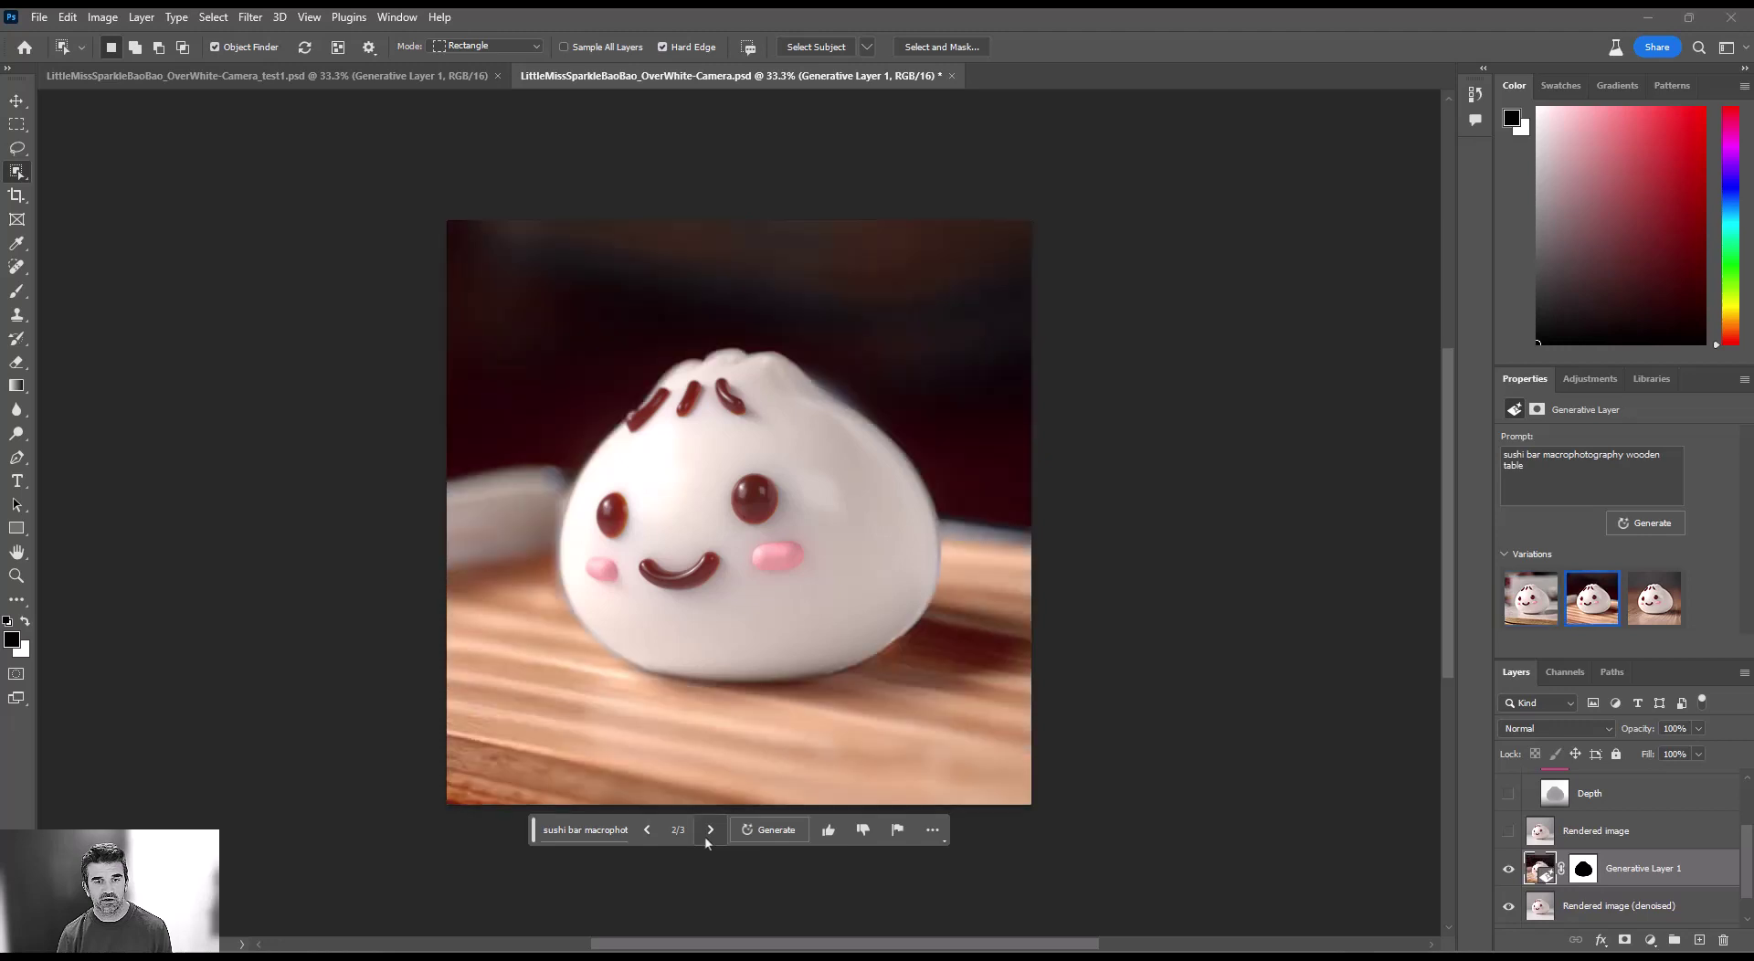
{"action": "left_click", "coordinate": [709, 832]}
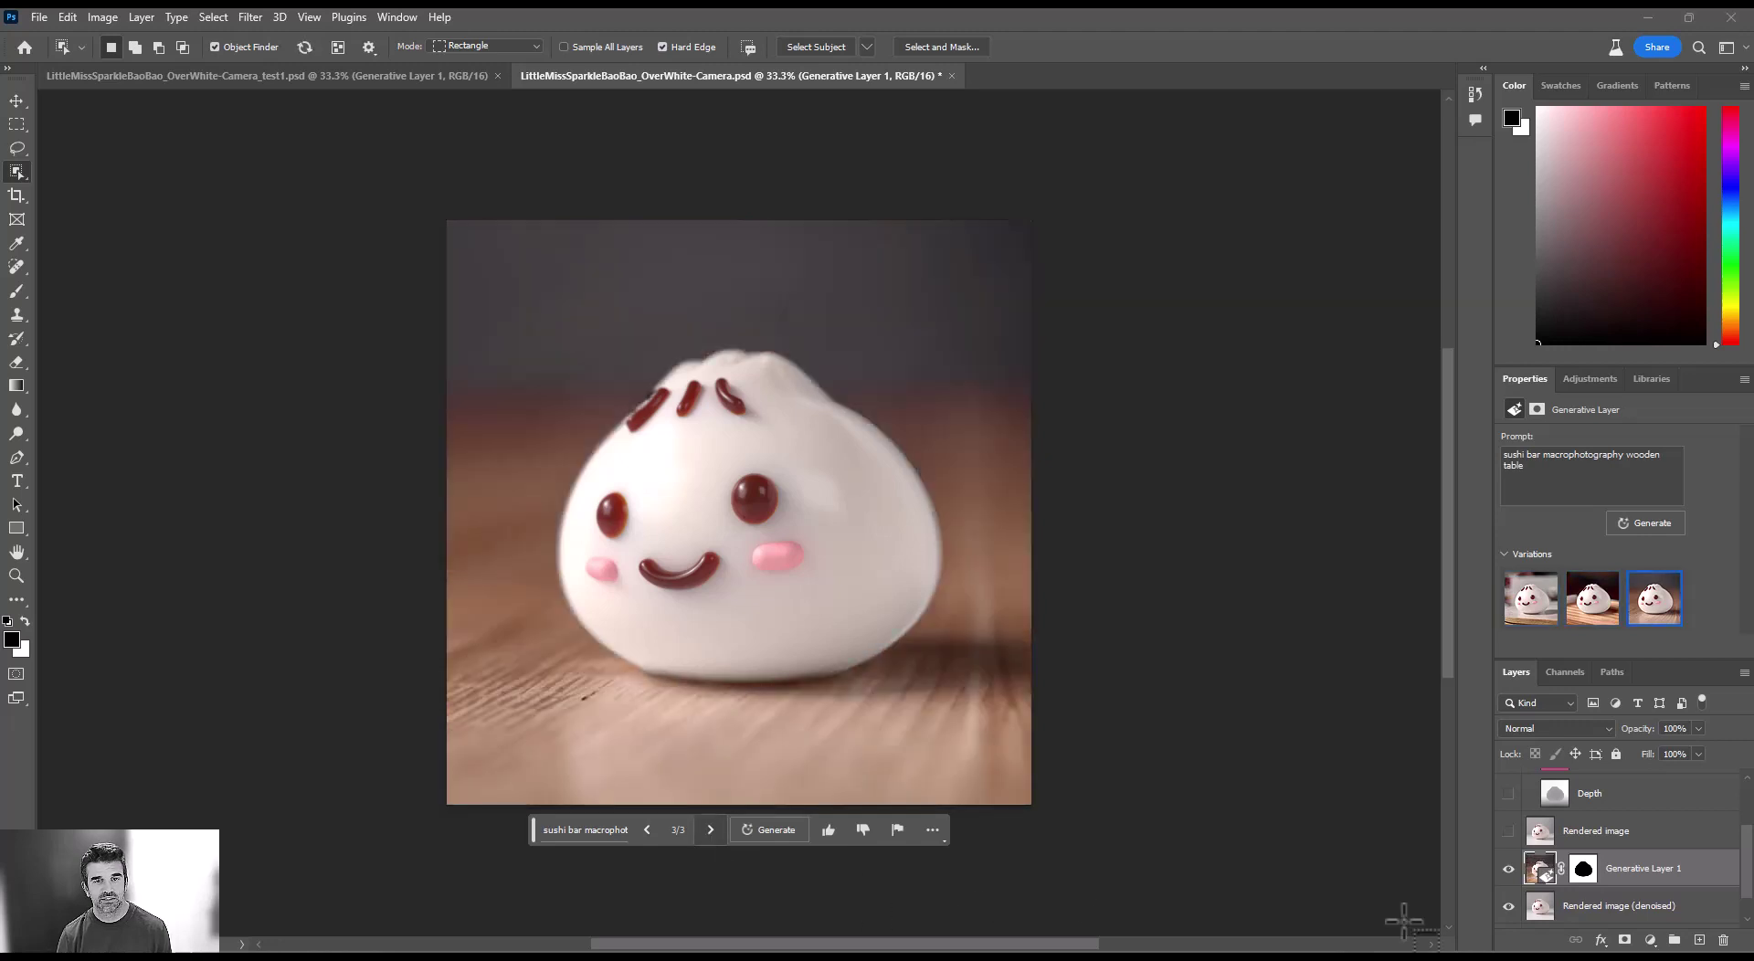
{"action": "left_click", "coordinate": [648, 834]}
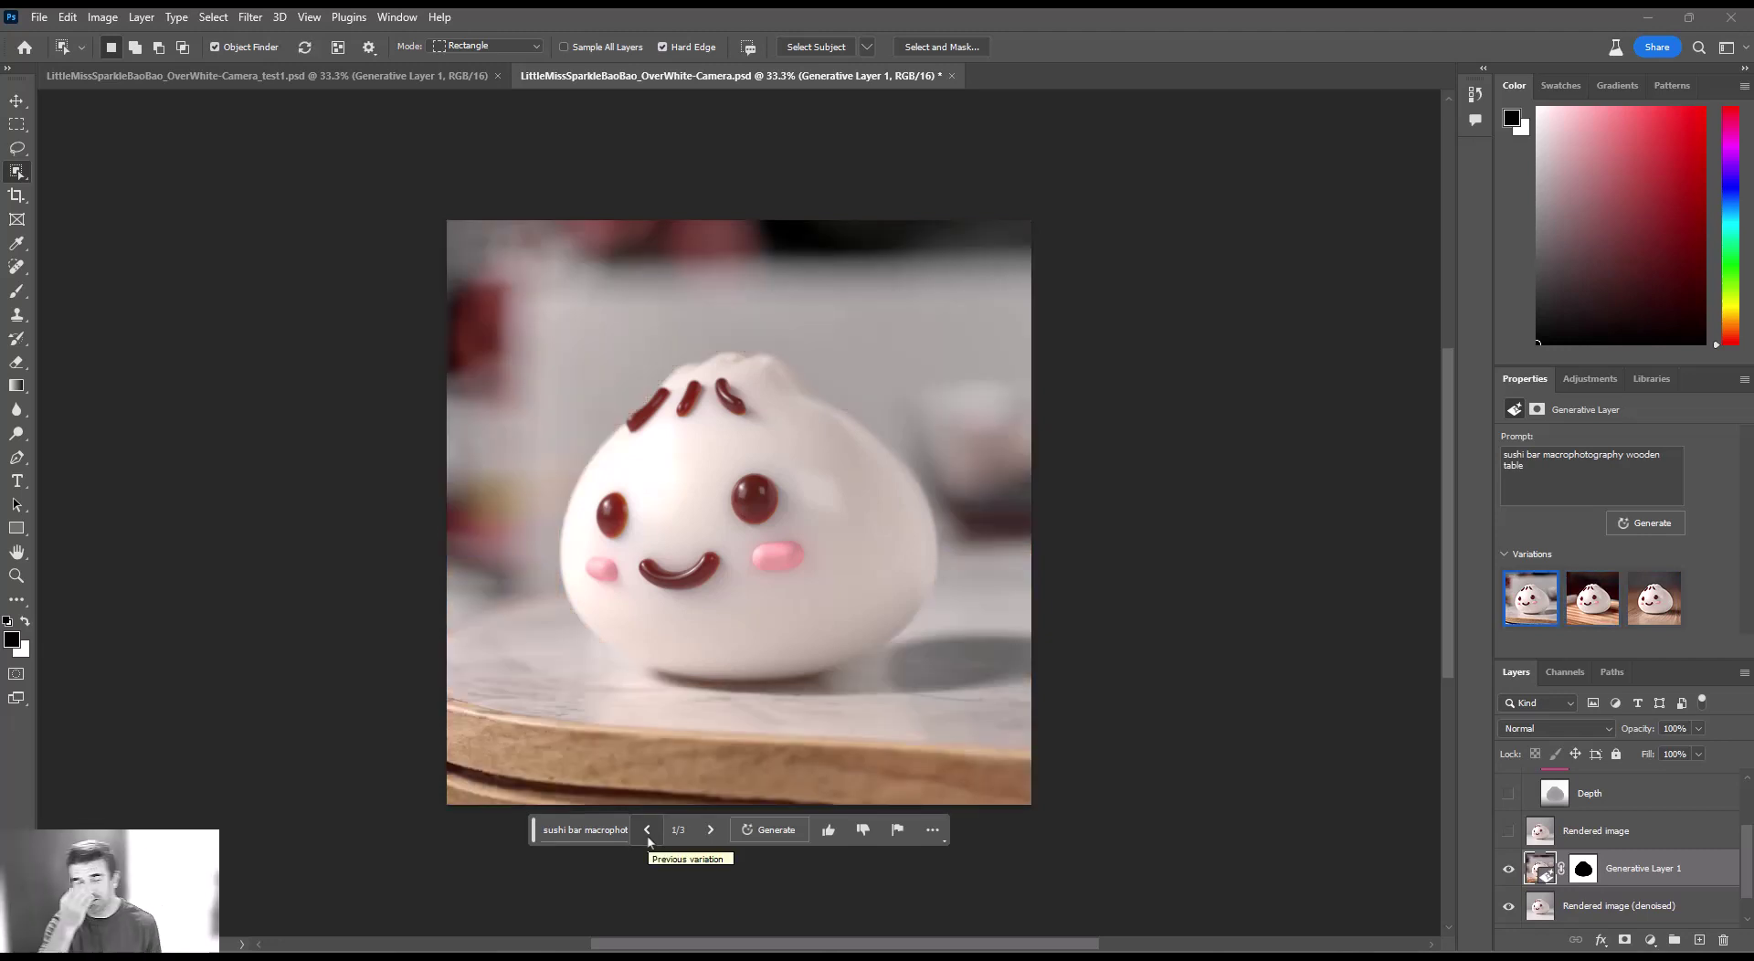
{"action": "left_click", "coordinate": [591, 834]}
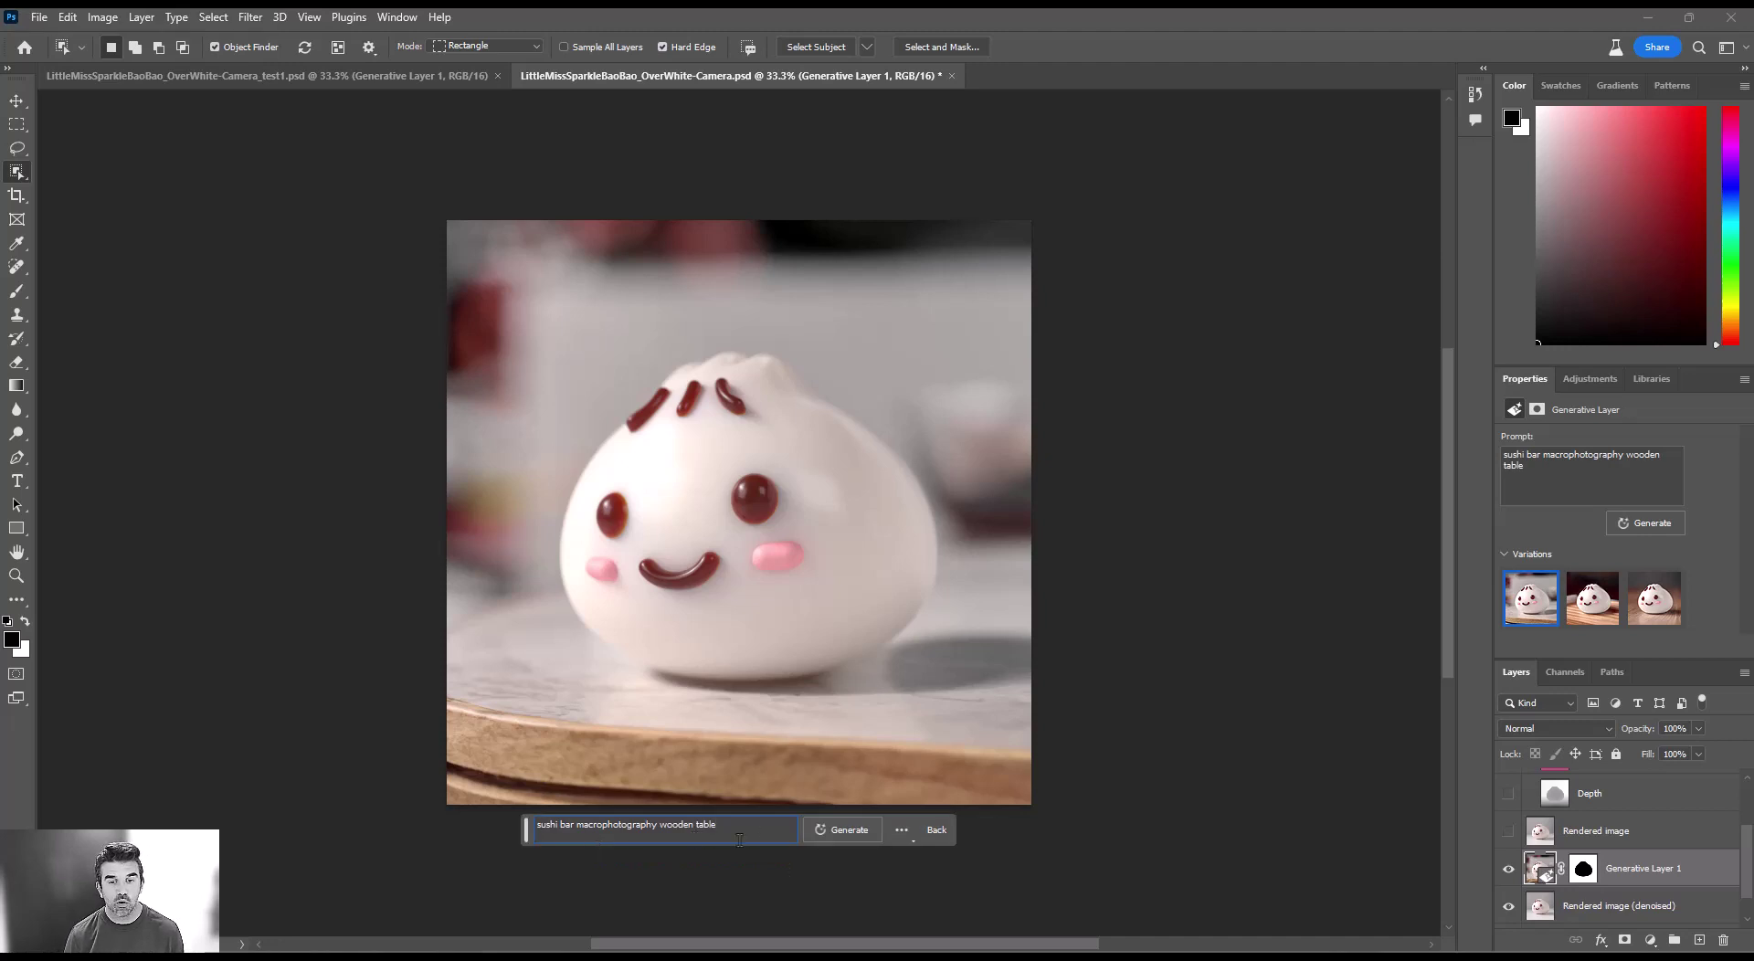
Step: Generate three more variations, cycle through all six, and return to the first one
{"action": "left_click", "coordinate": [844, 830]}
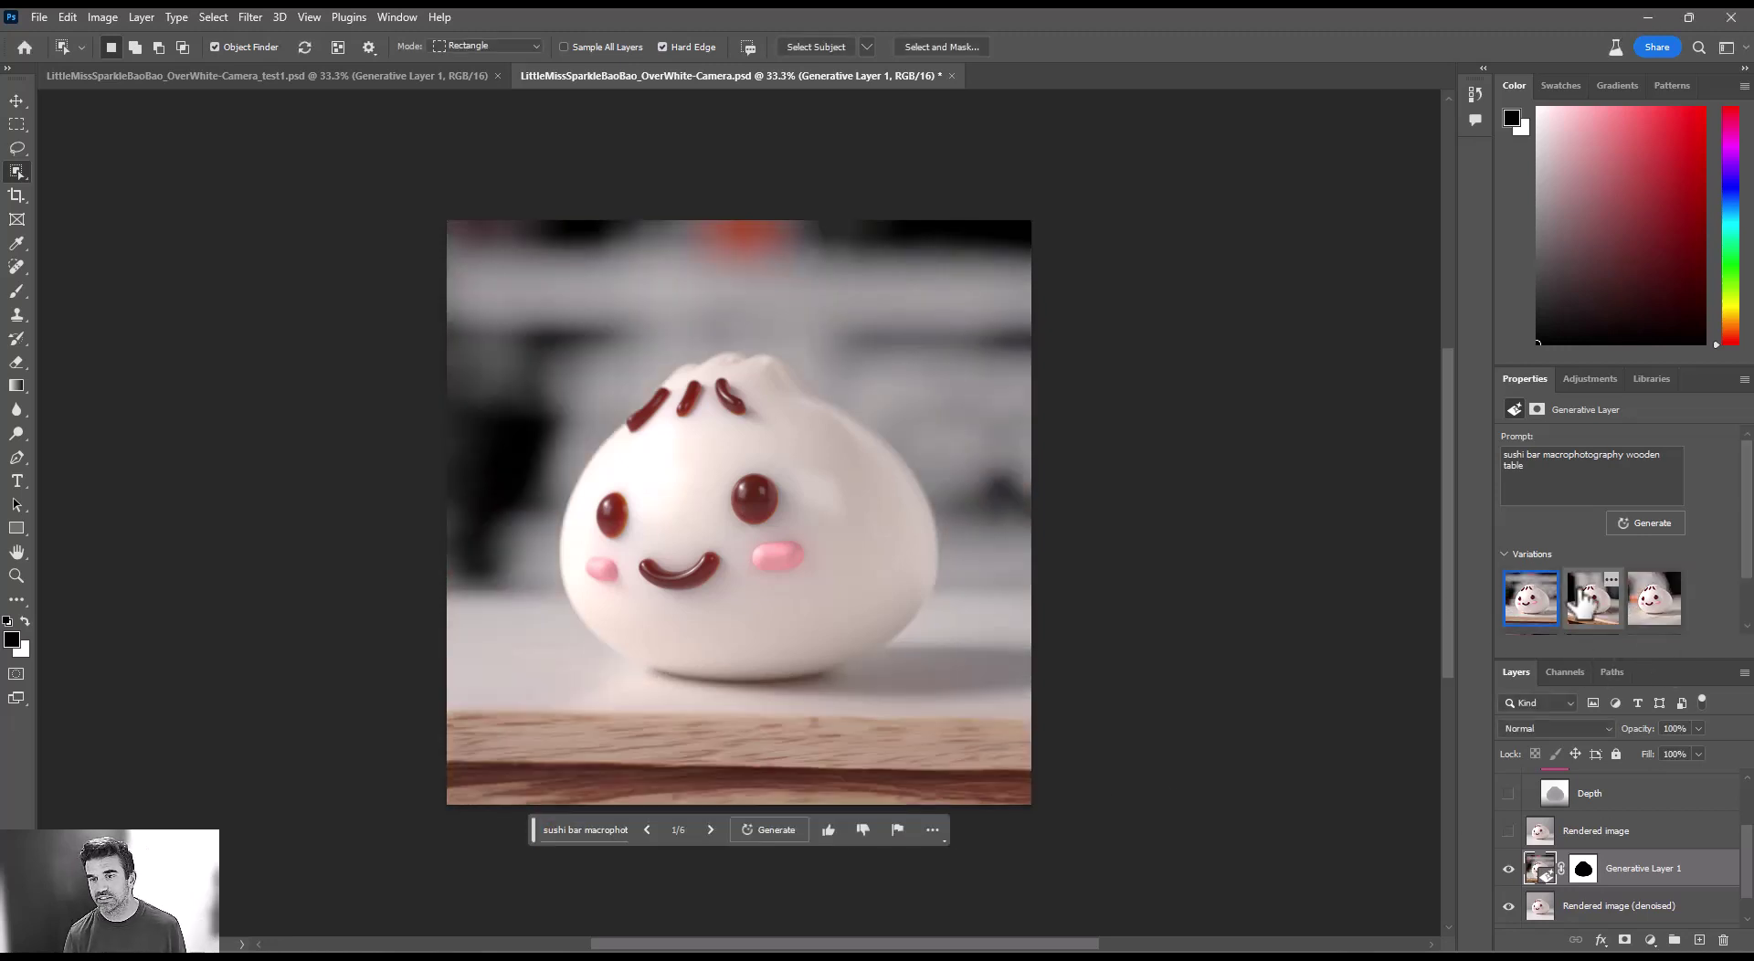
{"action": "left_click", "coordinate": [712, 831]}
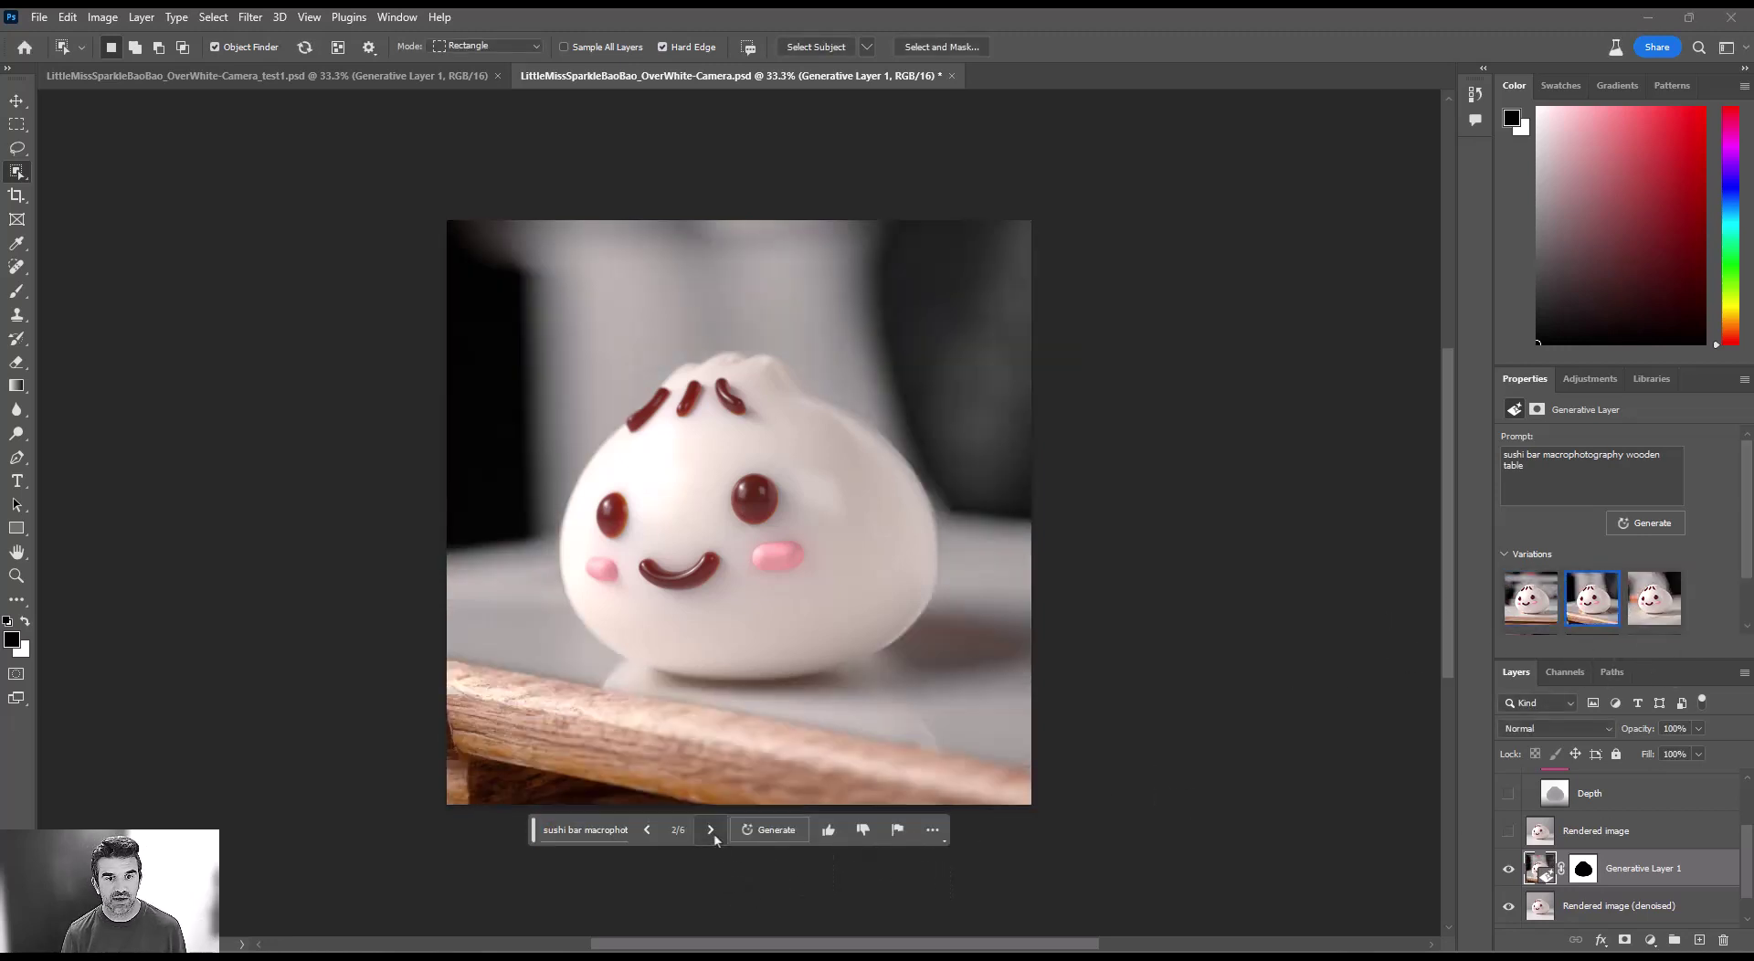
{"action": "left_click", "coordinate": [712, 831]}
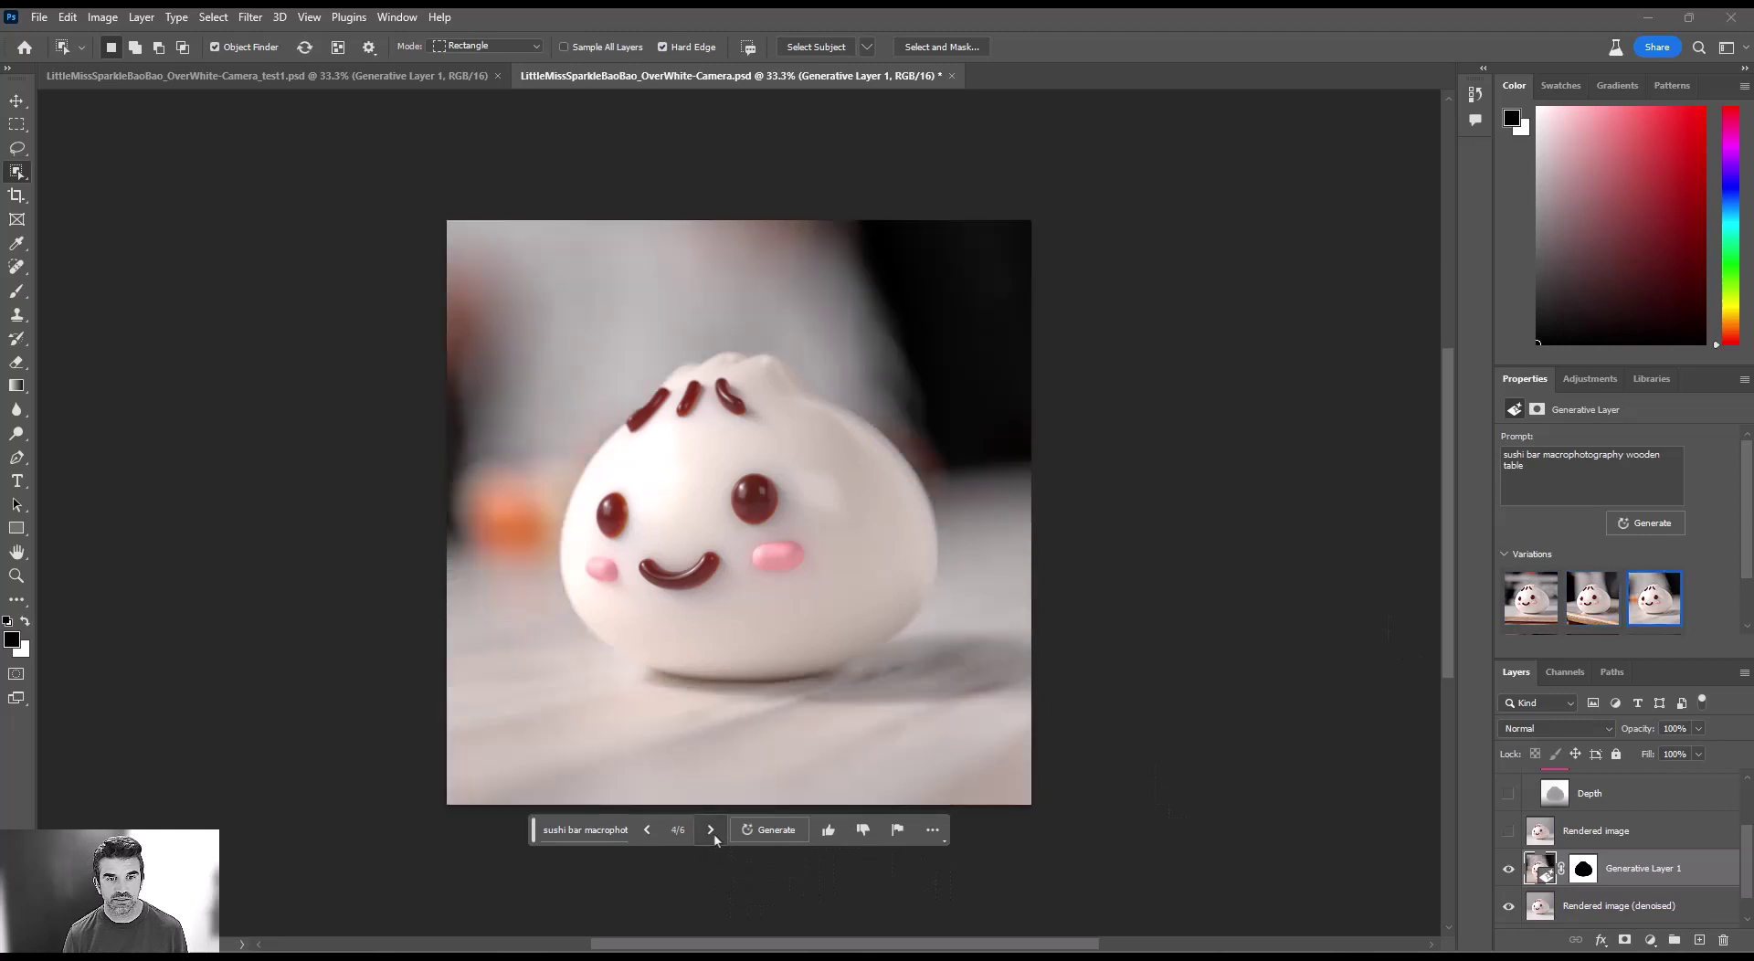
{"action": "left_click", "coordinate": [711, 832]}
{"action": "left_click", "coordinate": [712, 831]}
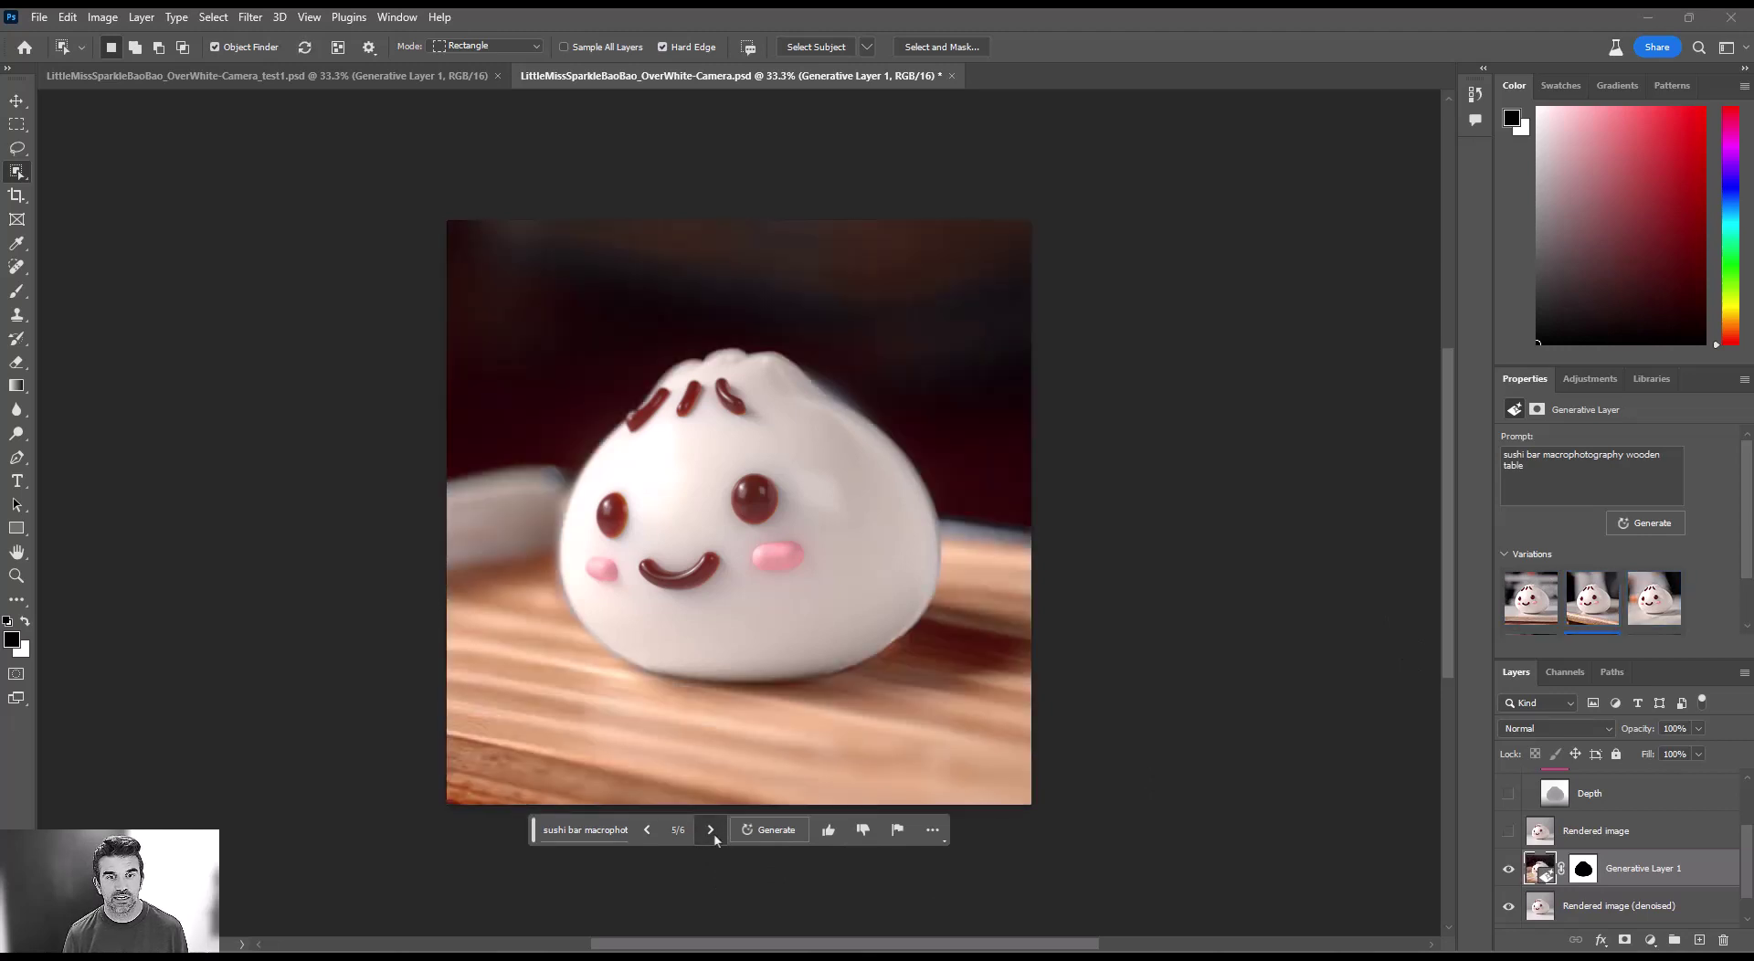
{"action": "left_click", "coordinate": [712, 831]}
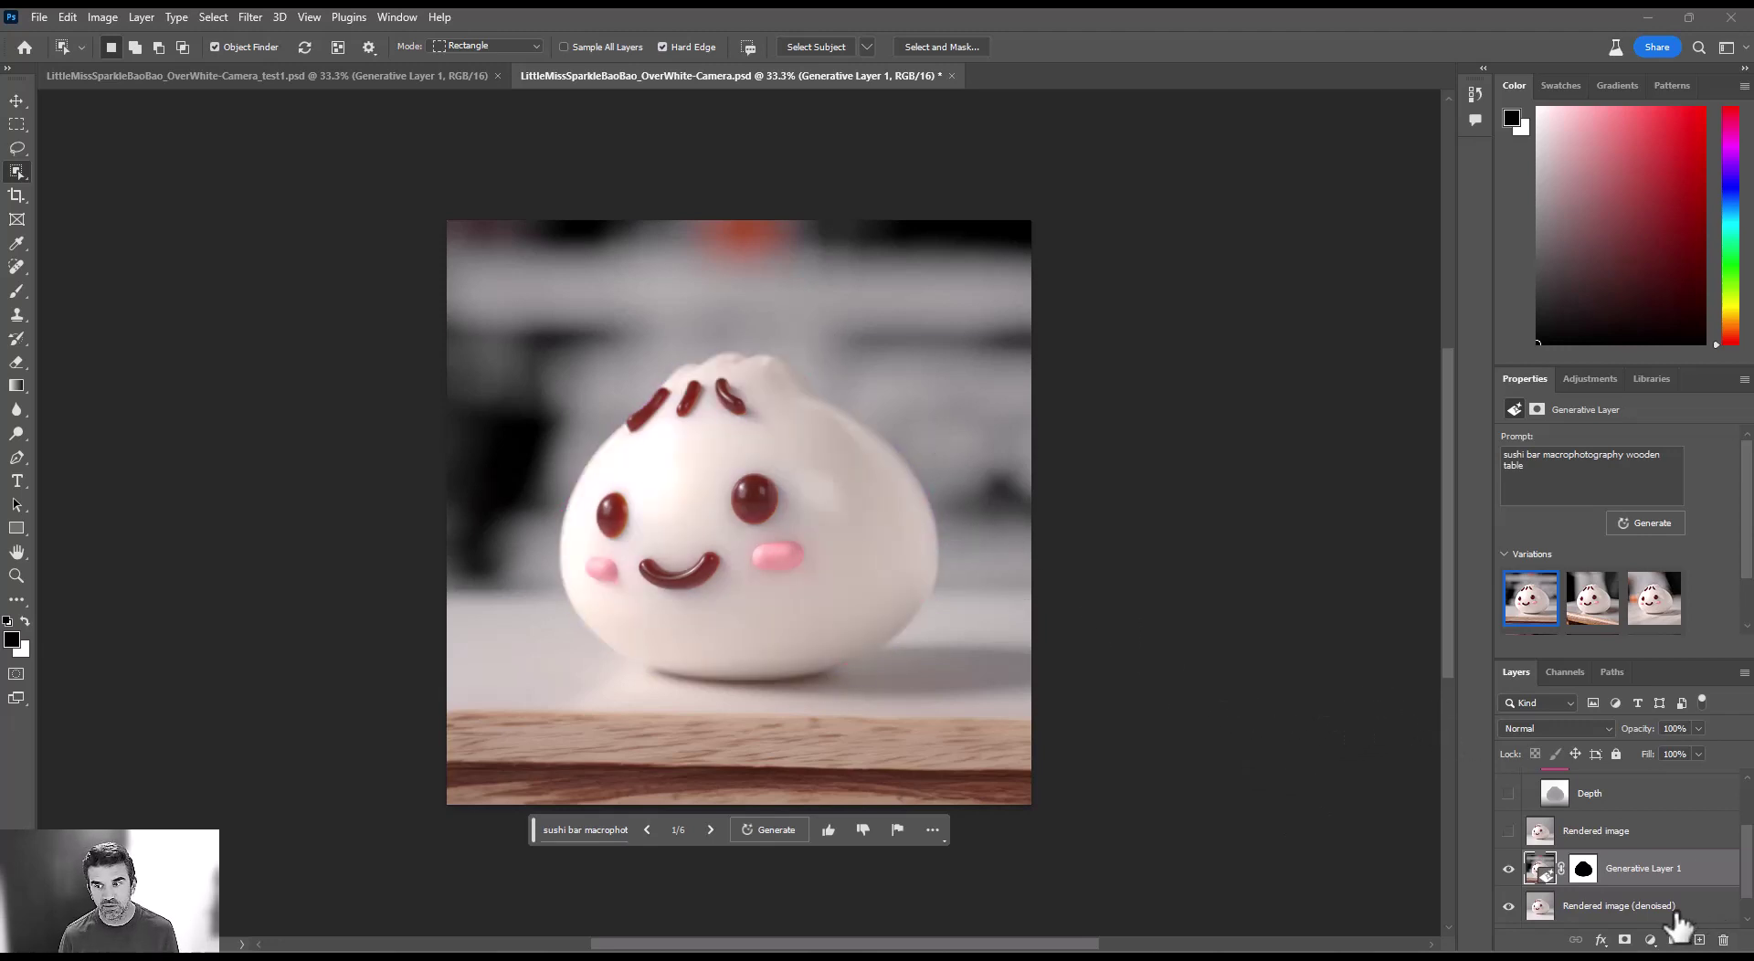
Step: Load Generative Layer 1's mask as a selection and invert it so only the bun is selected
{"action": "left_click", "coordinate": [1586, 870], "text": "ctrl"}
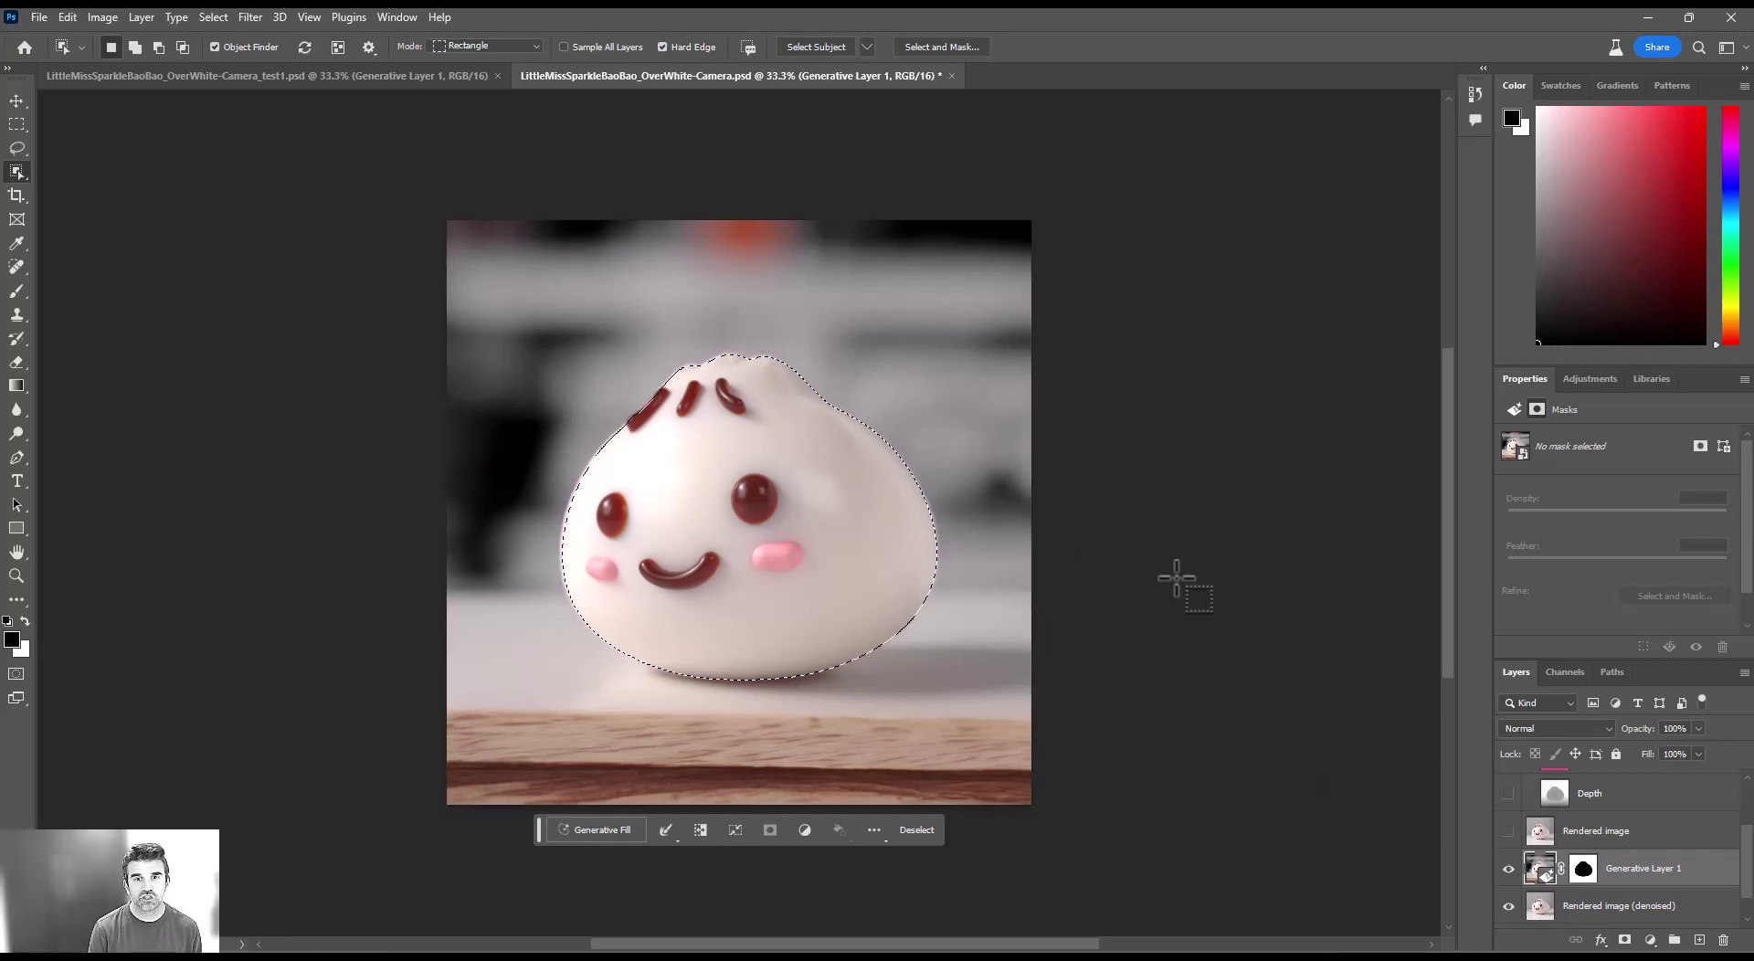
{"action": "key", "text": "ctrl+shift+i"}
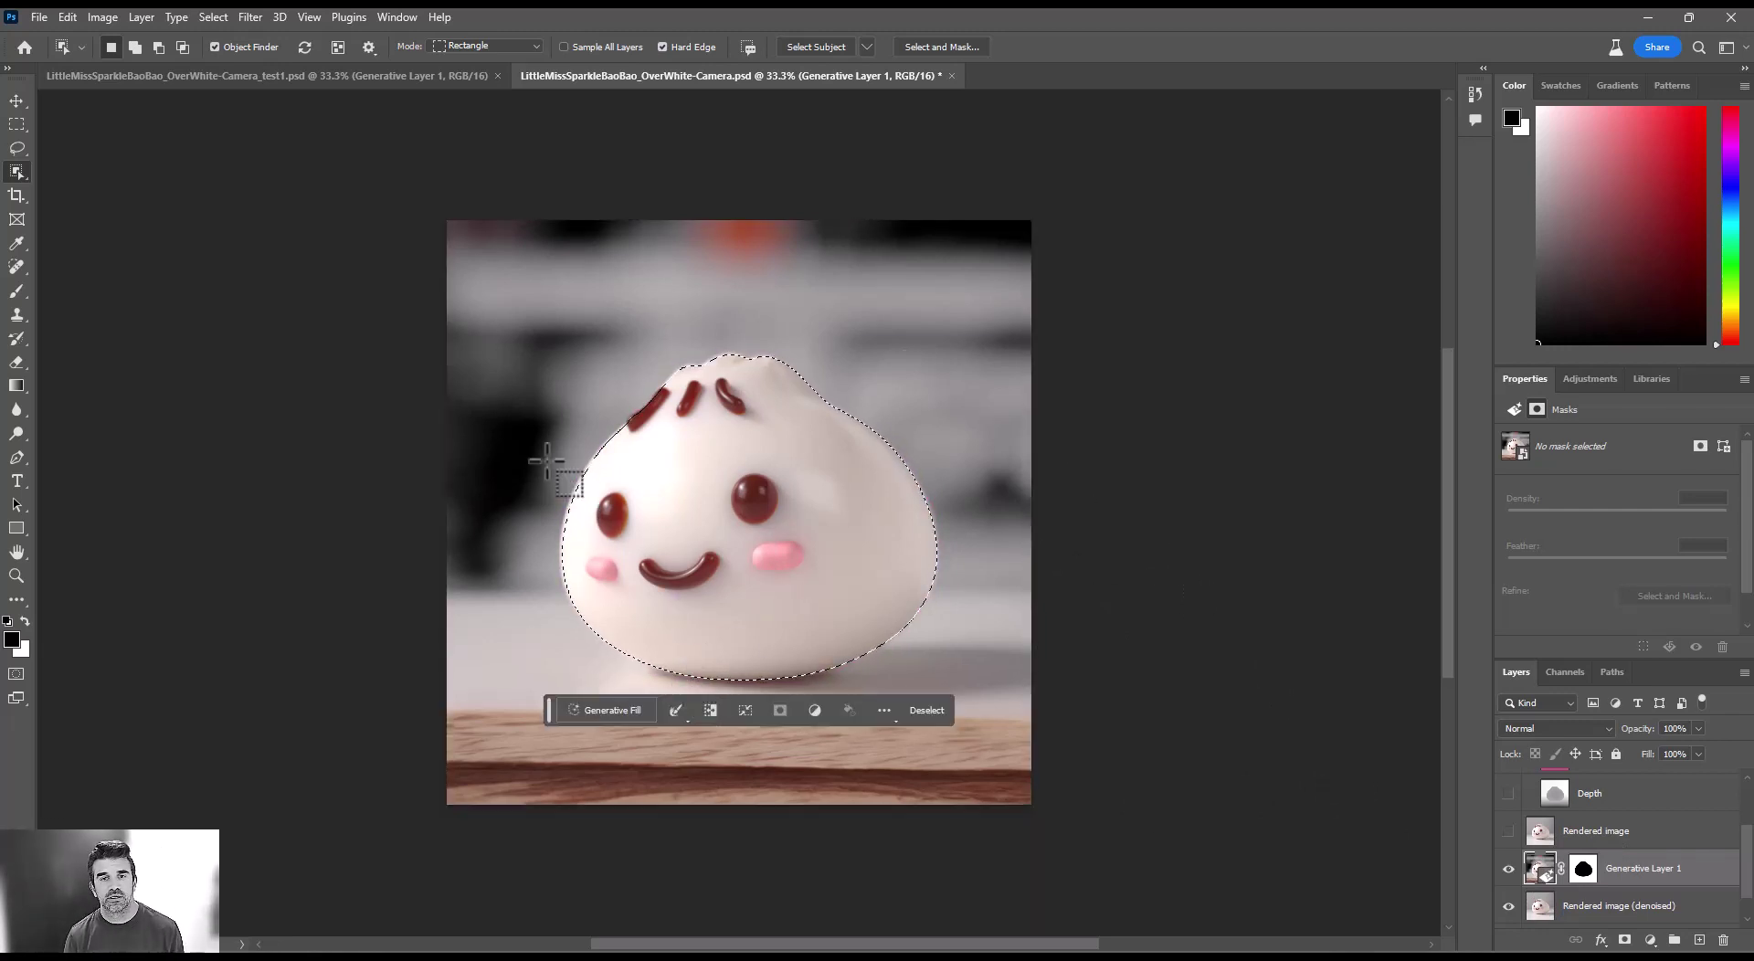
Step: Expand the bun selection by 15 pixels and hide Generative Layer 1 to check the edge
{"action": "left_click", "coordinate": [216, 17]}
{"action": "mouse_move", "coordinate": [229, 295]}
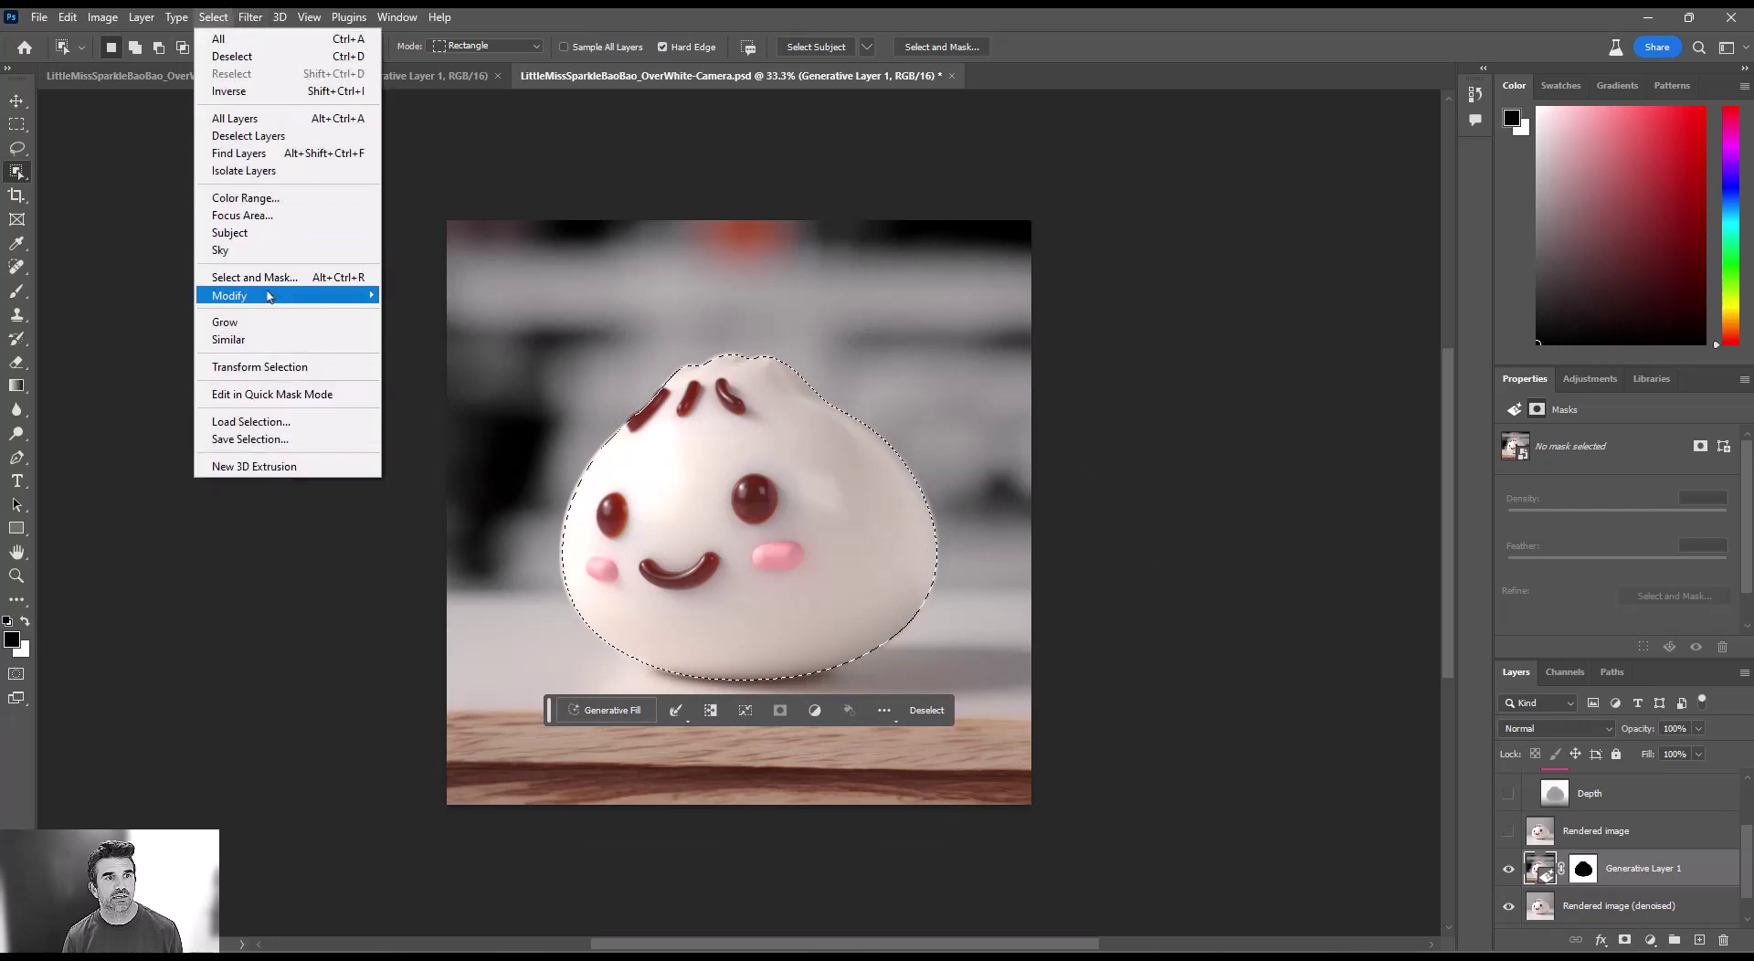
{"action": "left_click", "coordinate": [463, 330]}
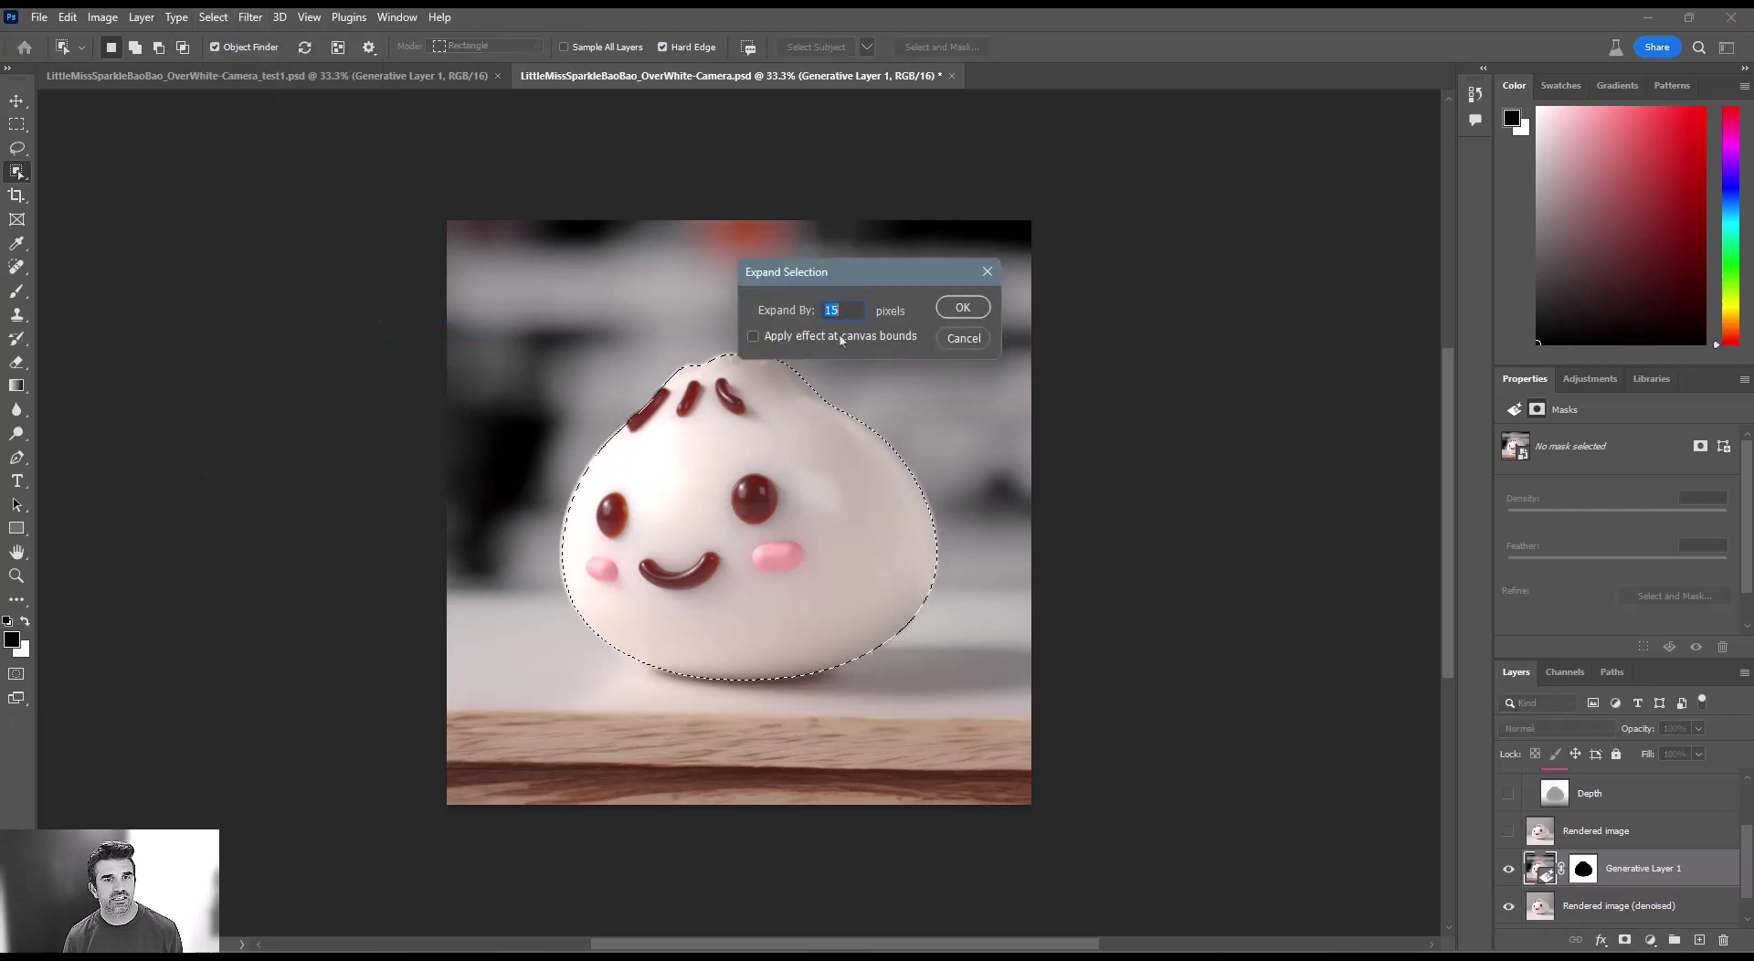
{"action": "type", "text": "1"}
{"action": "key", "text": "Return"}
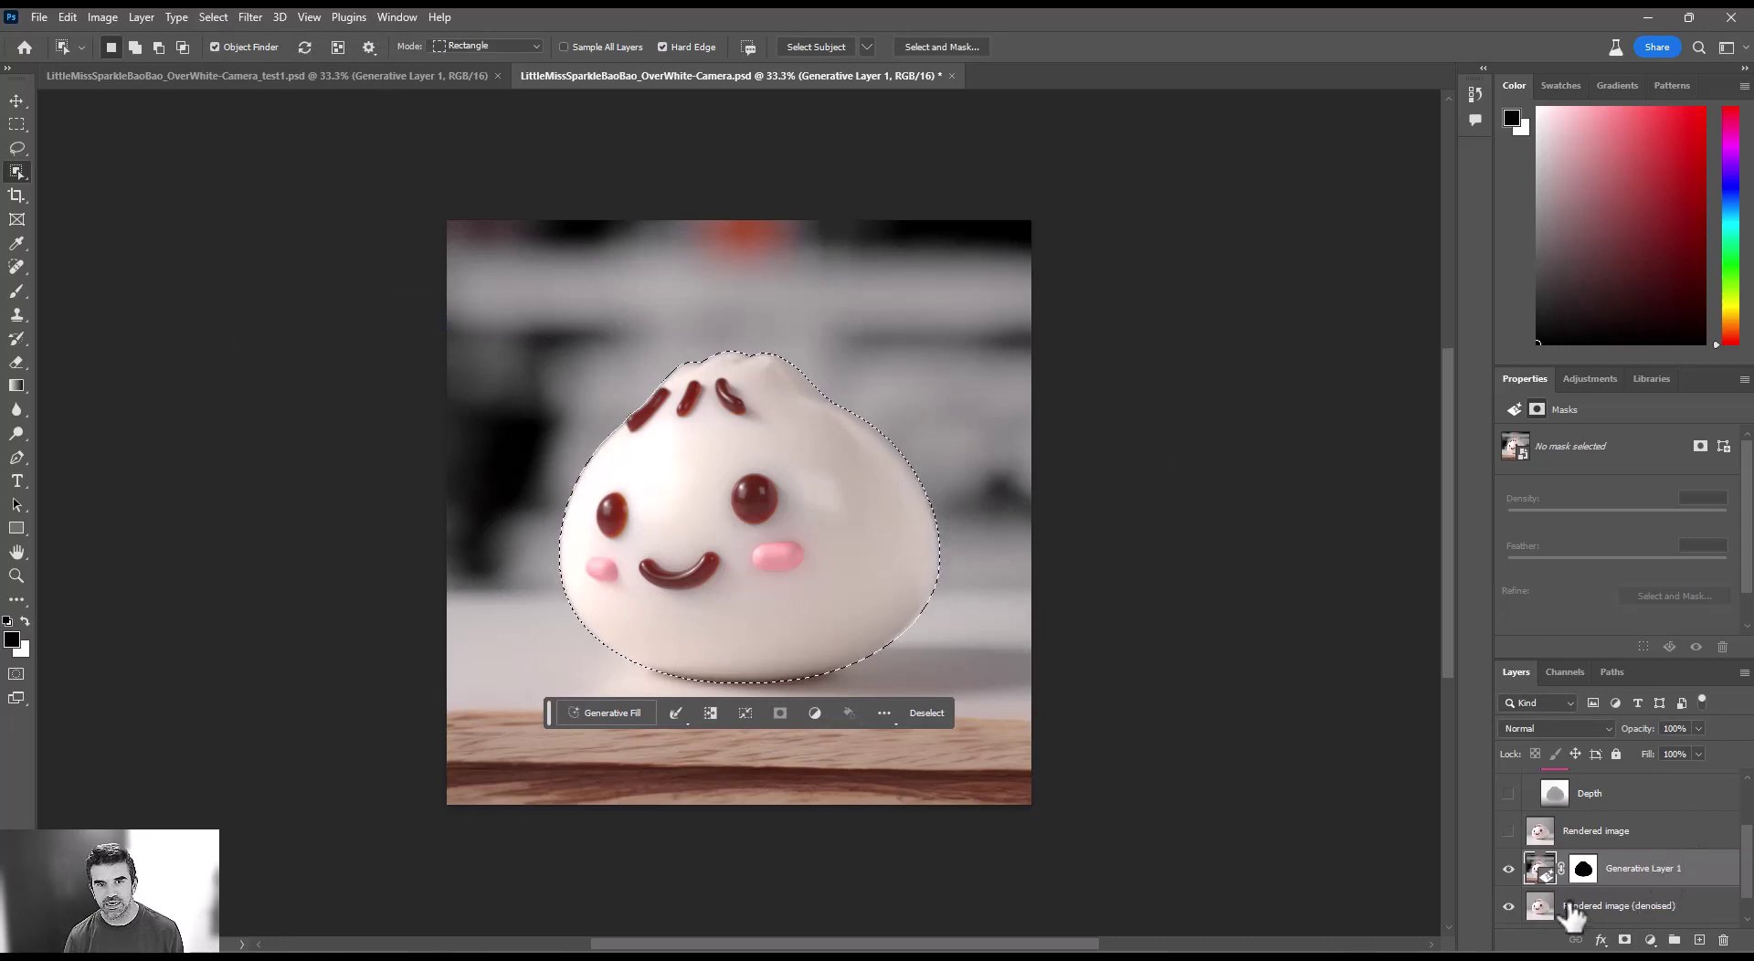
{"action": "left_click", "coordinate": [1509, 870]}
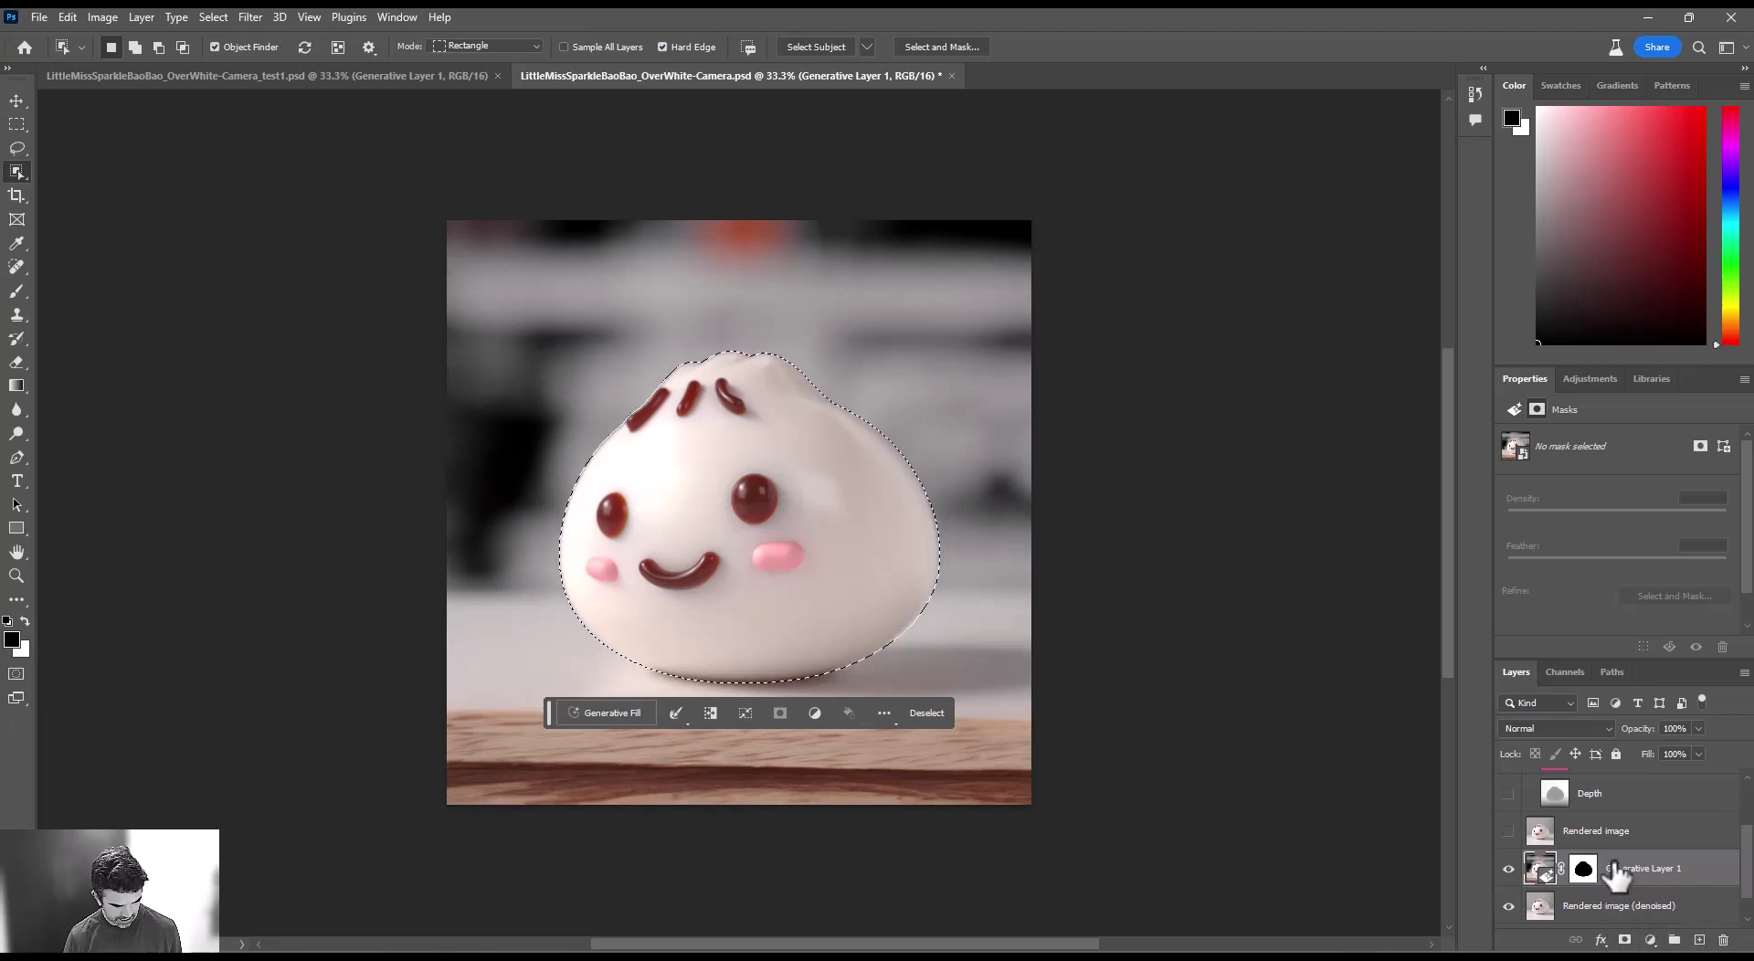
Step: Copy the bun onto Layer 1, reload it as a selection and contract it by 8 pixels
{"action": "key", "text": "ctrl+j"}
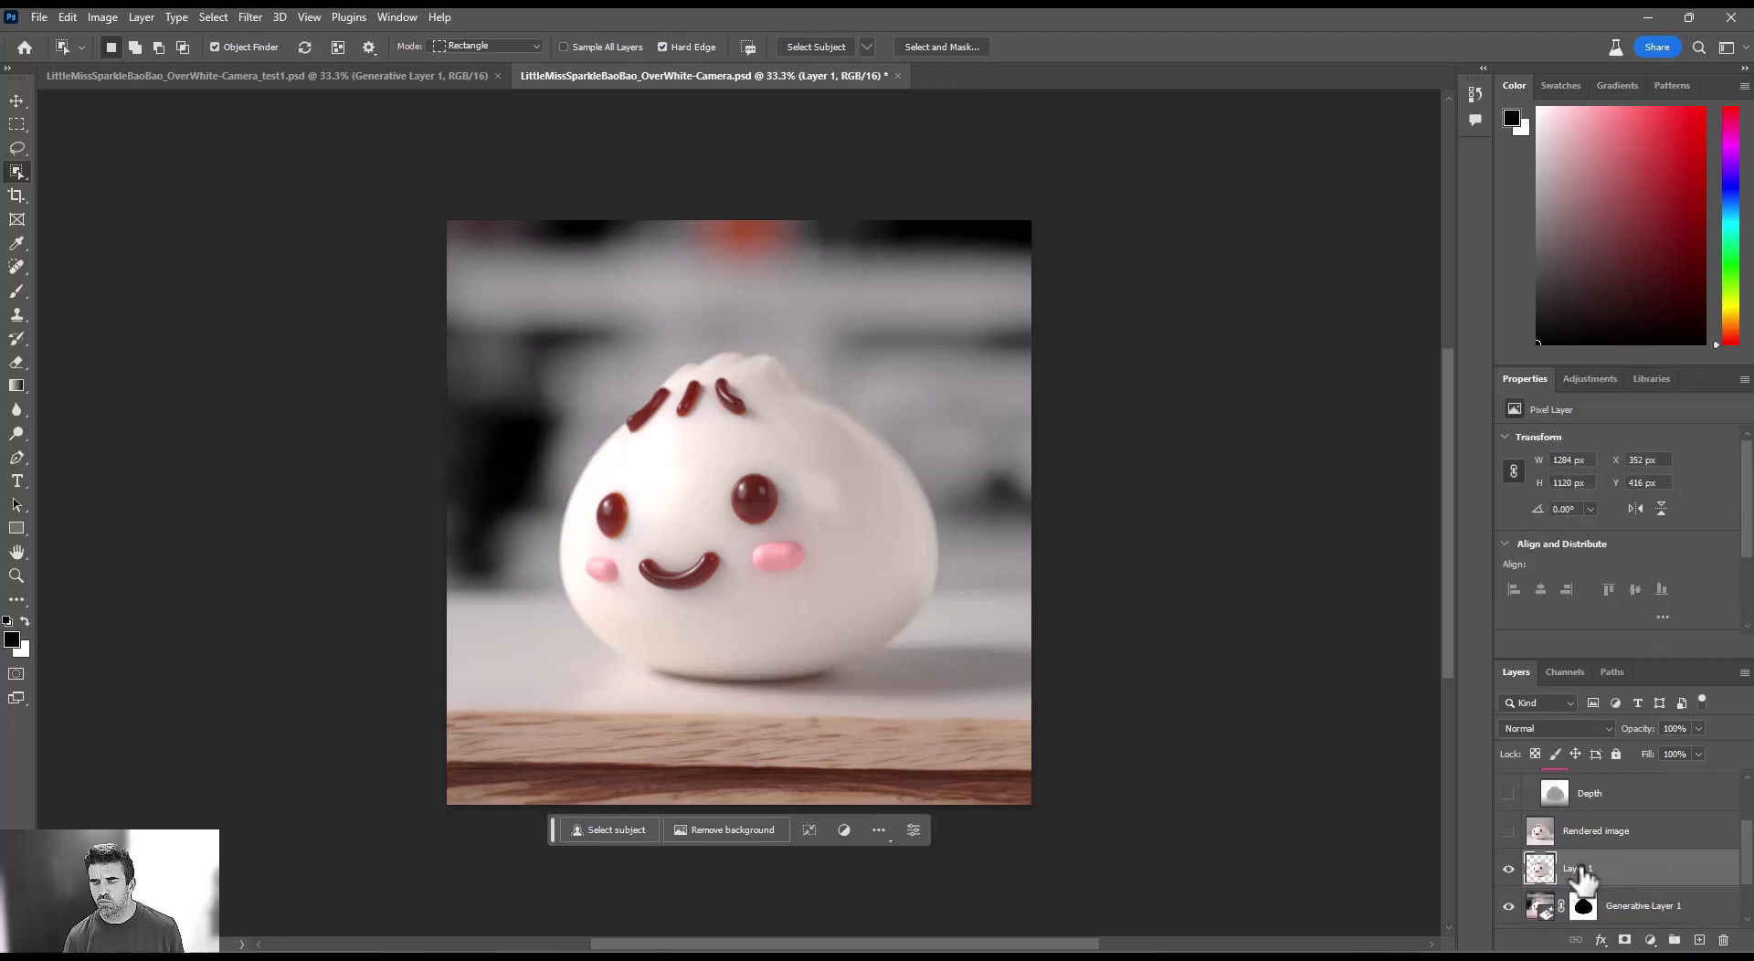
{"action": "left_click_drag", "start_coordinate": [1582, 877], "coordinate": [1590, 914]}
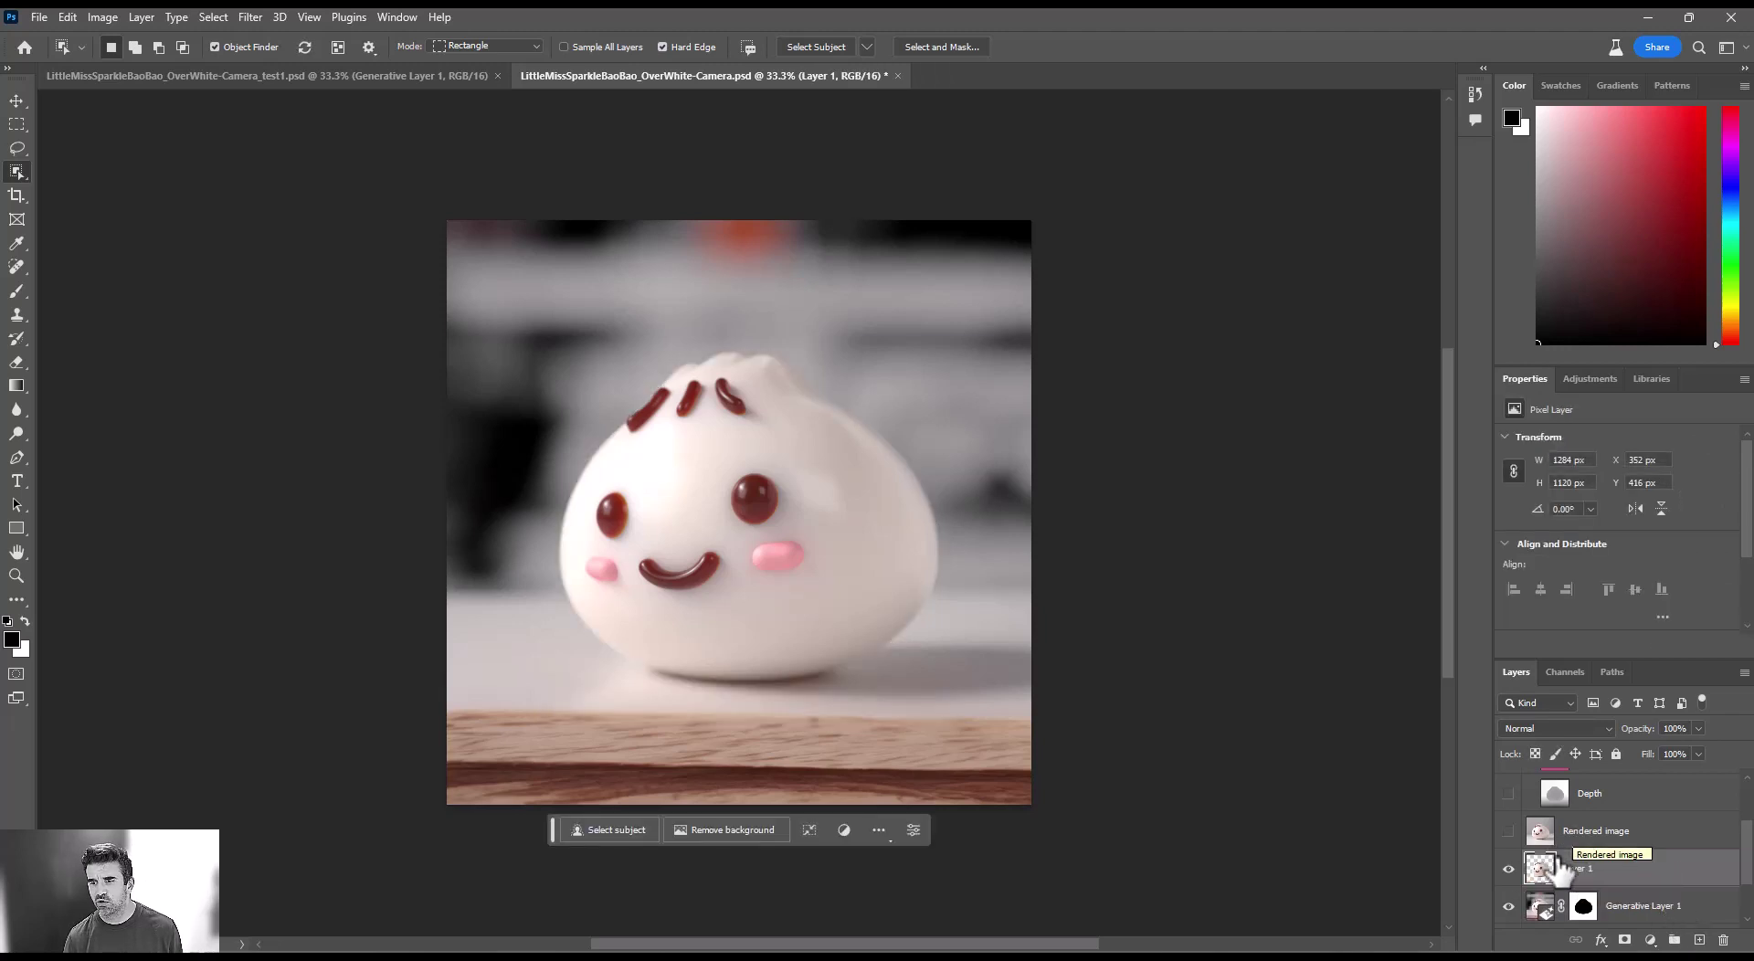
{"action": "left_click", "coordinate": [1587, 906], "text": "ctrl"}
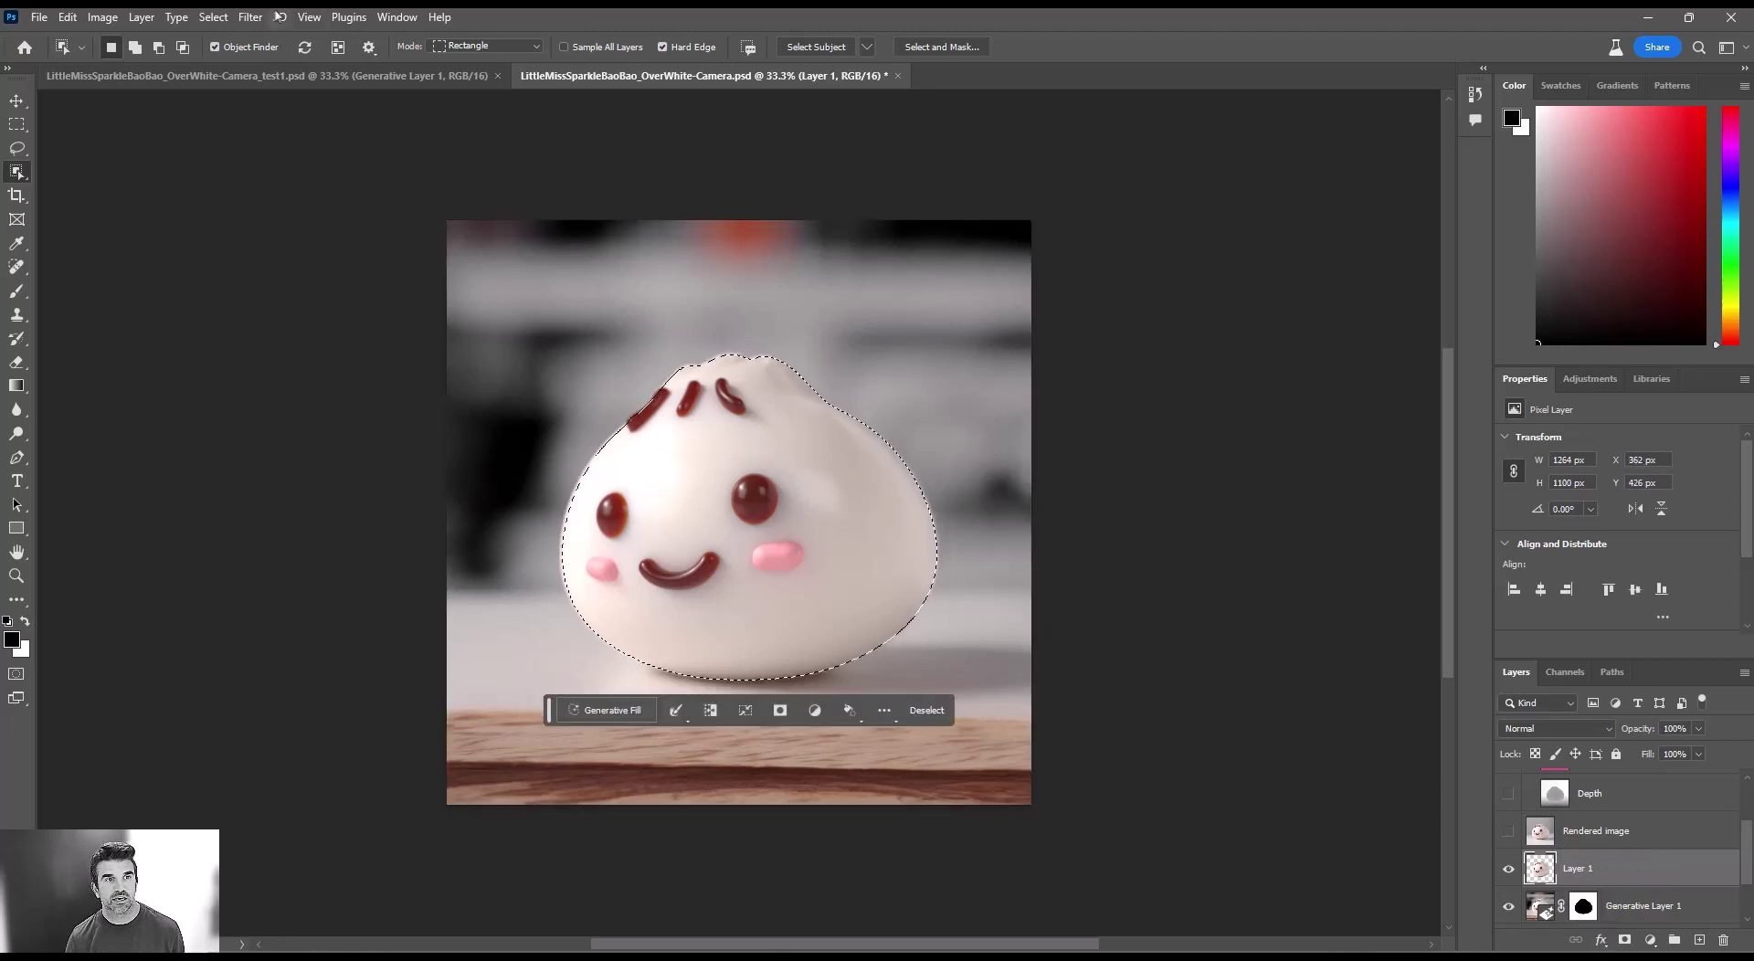
{"action": "left_click", "coordinate": [208, 18]}
{"action": "mouse_move", "coordinate": [249, 16]}
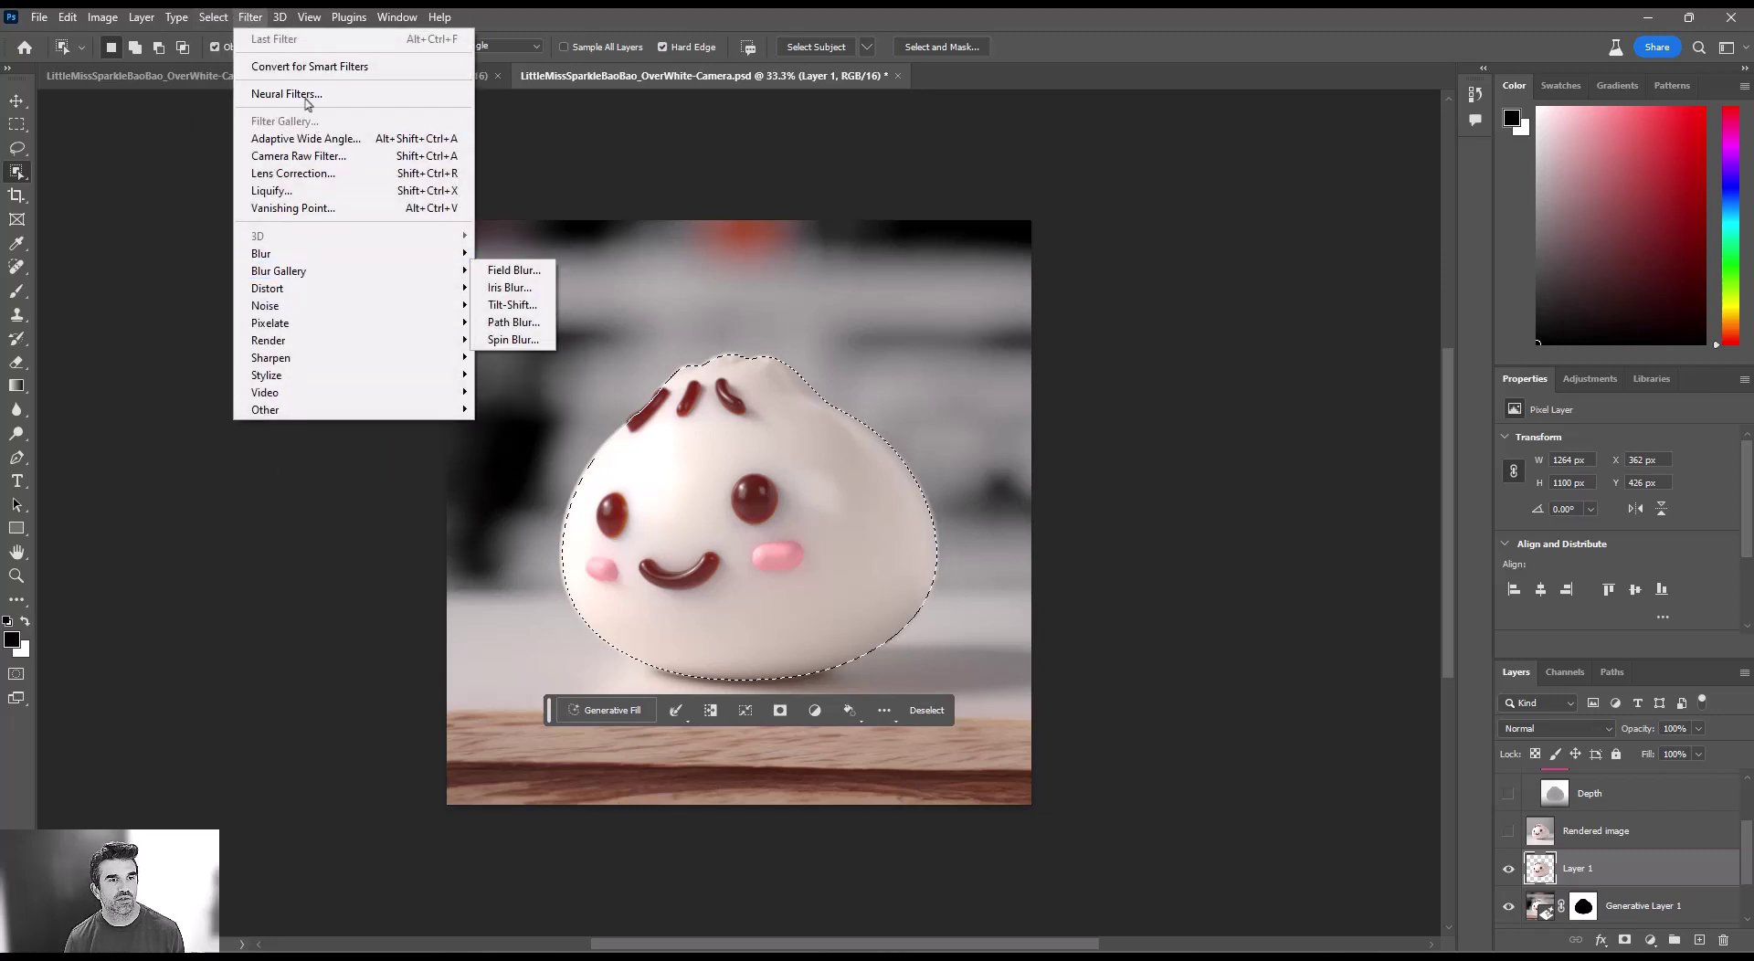
{"action": "left_click", "coordinate": [240, 17]}
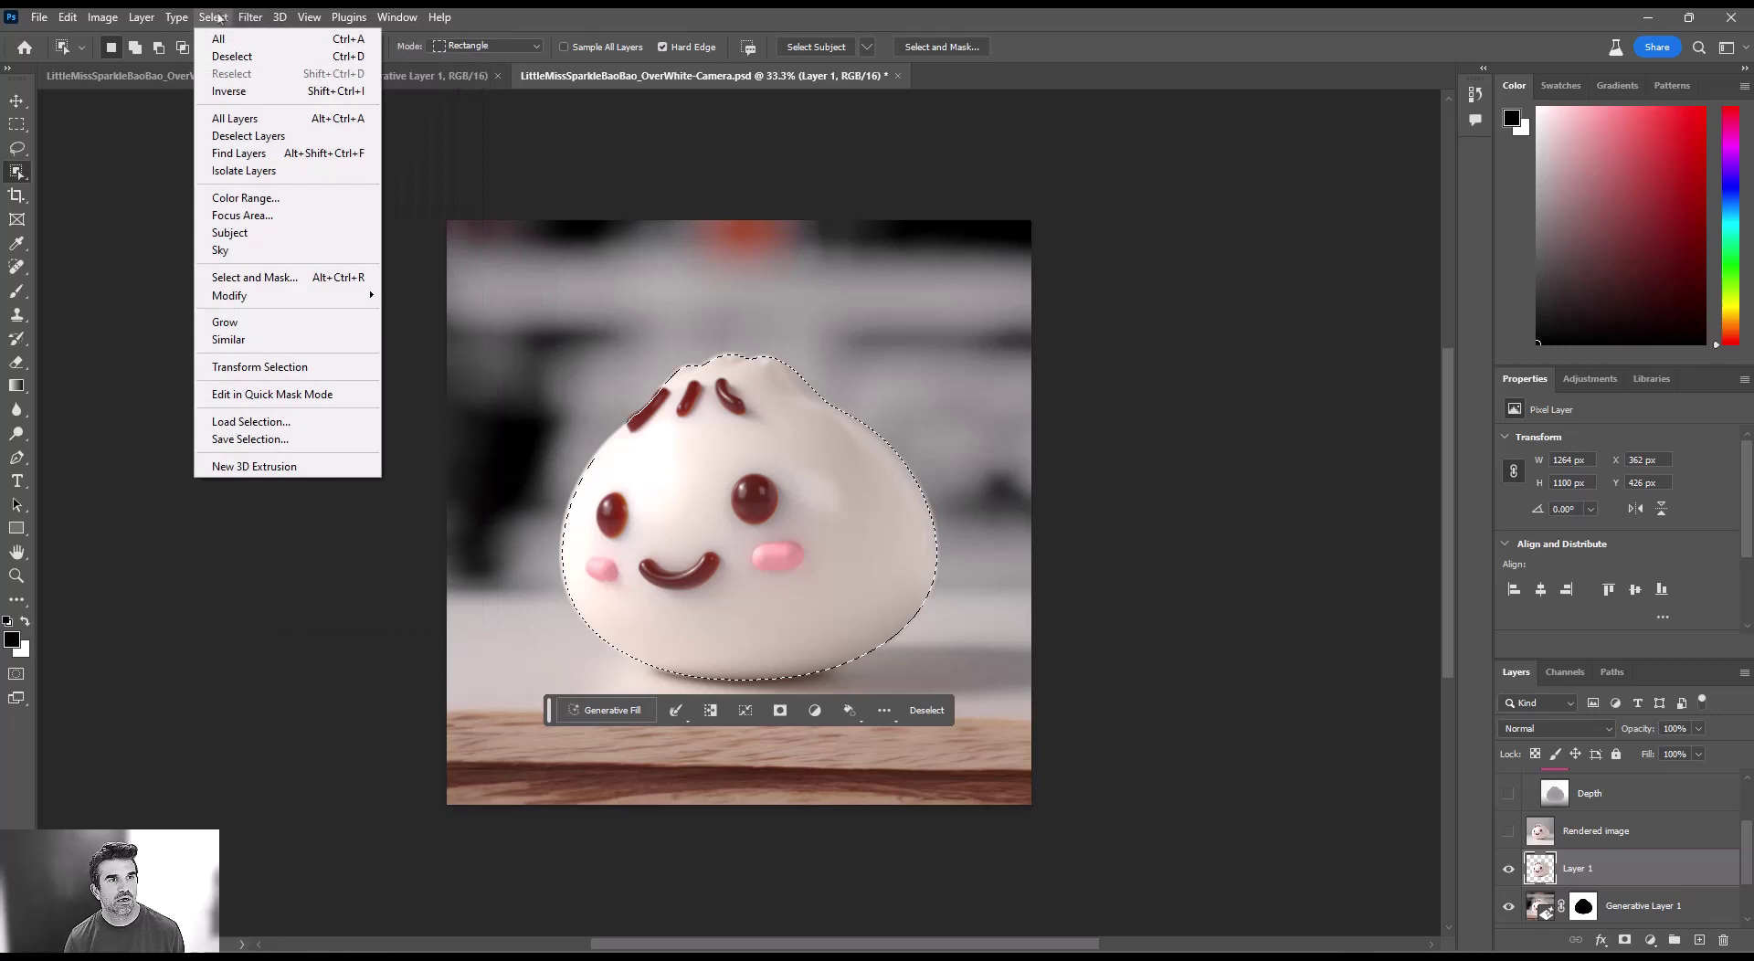
{"action": "mouse_move", "coordinate": [229, 294]}
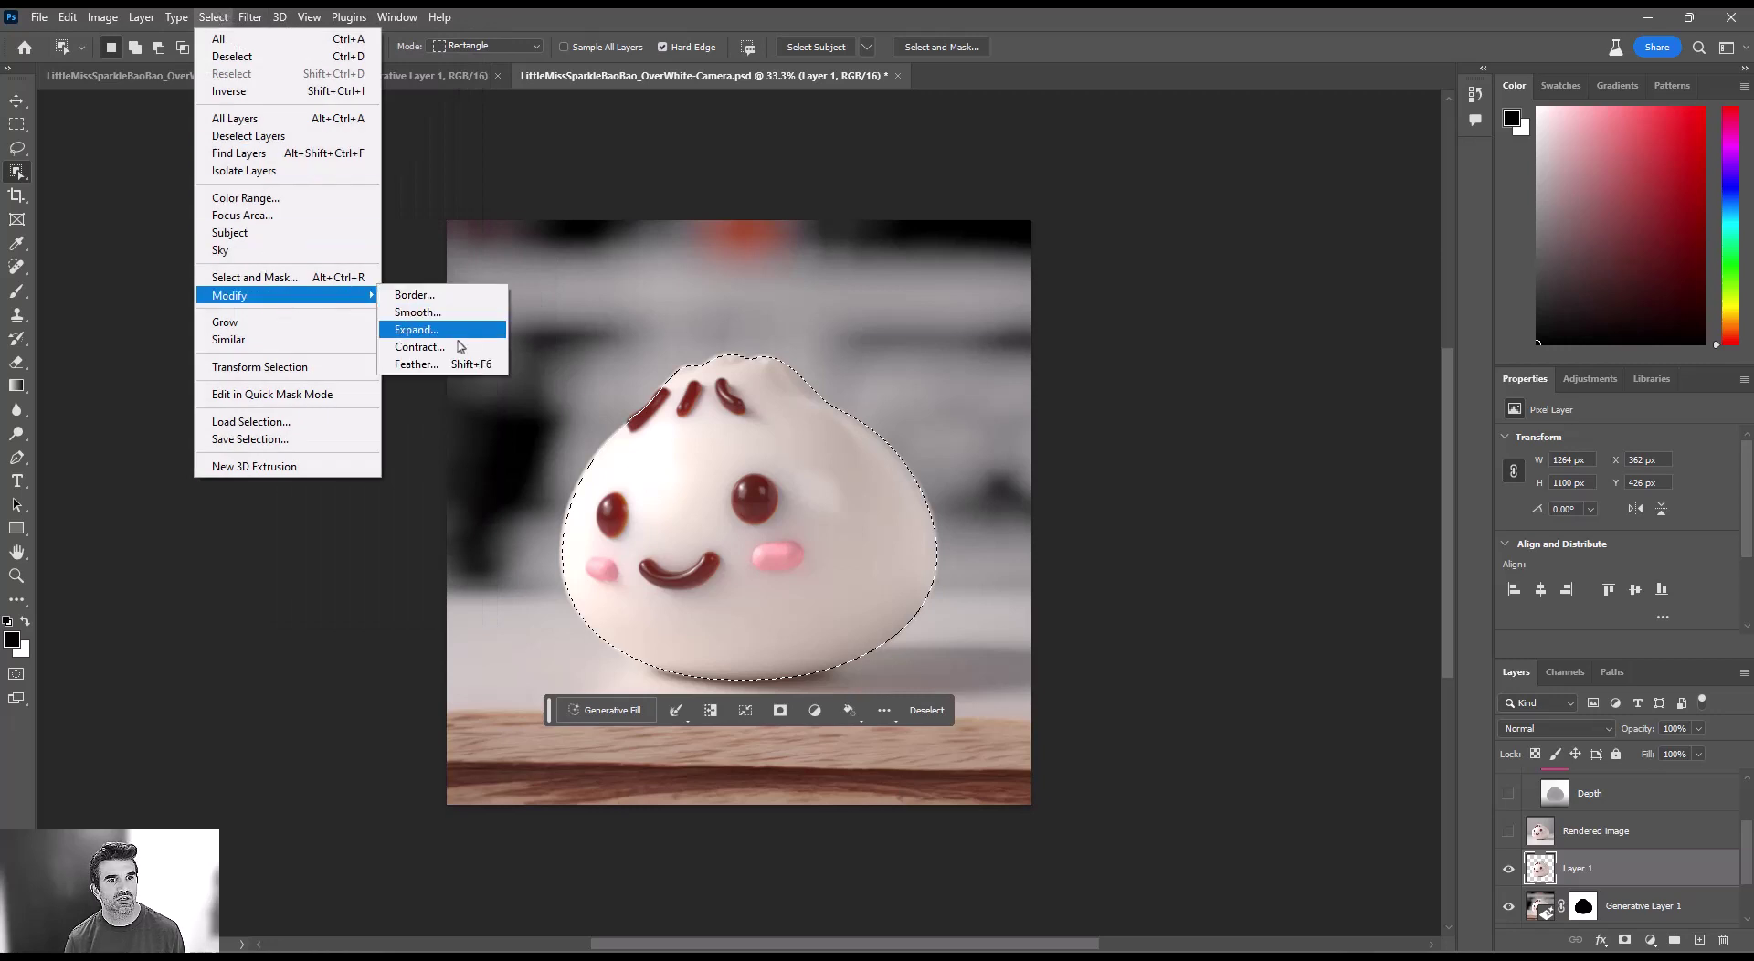
{"action": "left_click", "coordinate": [457, 347]}
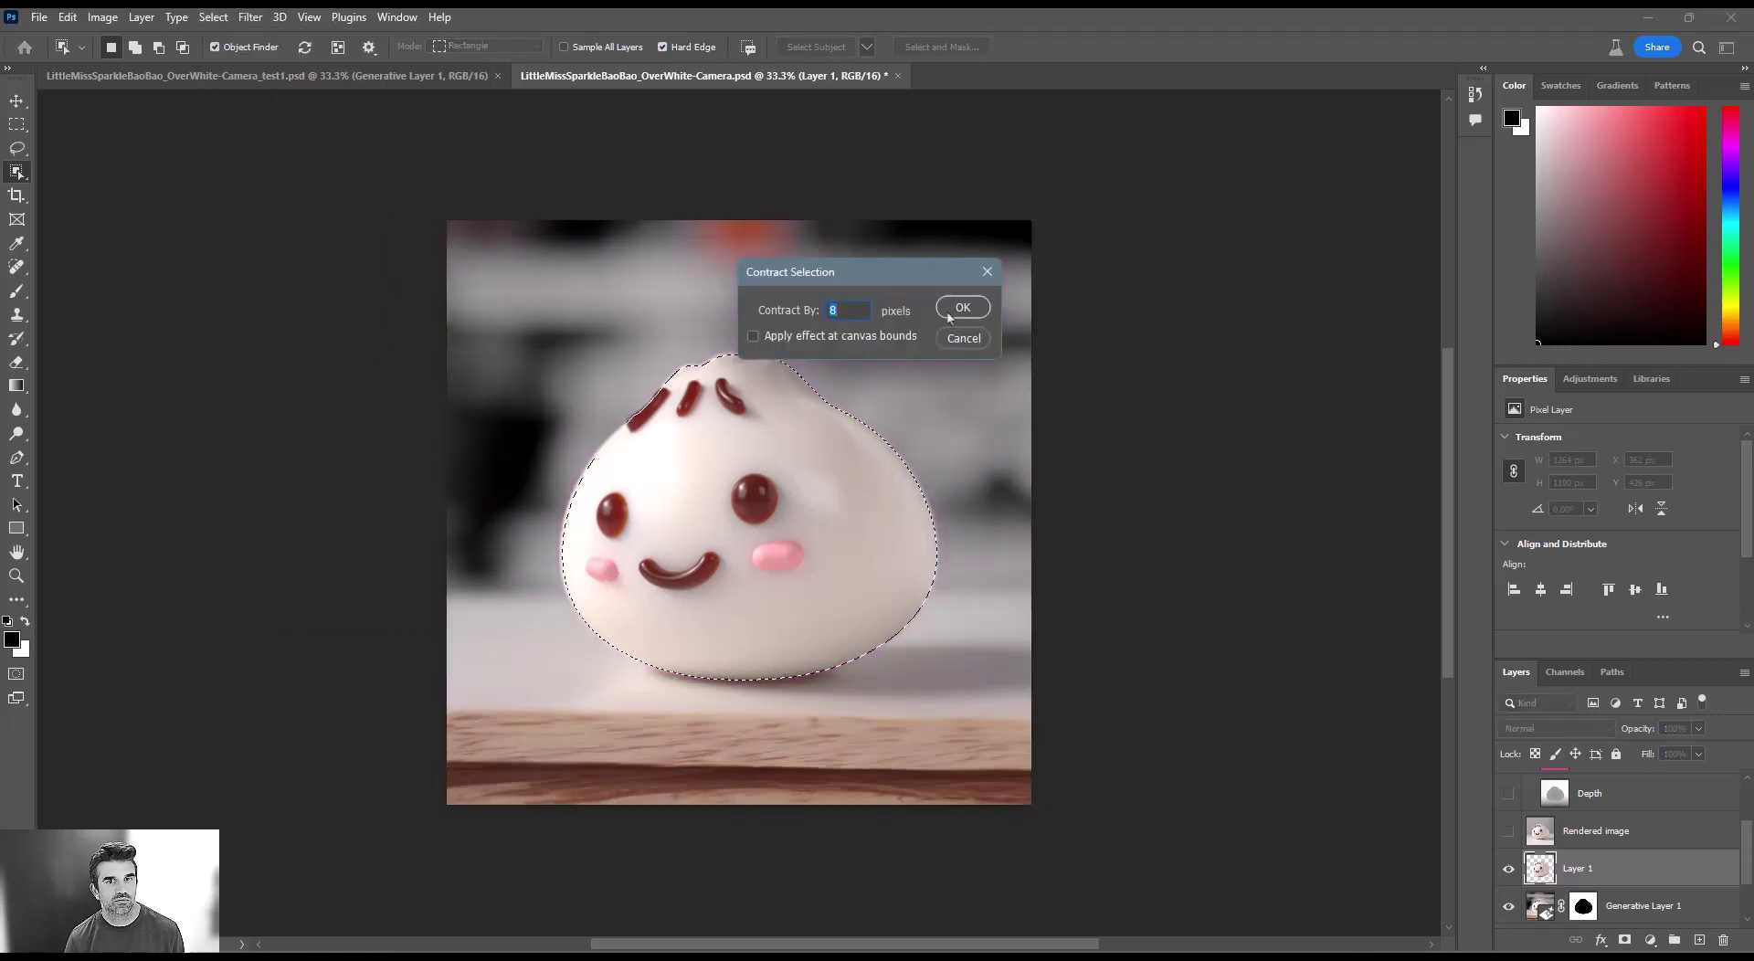
{"action": "left_click", "coordinate": [976, 308]}
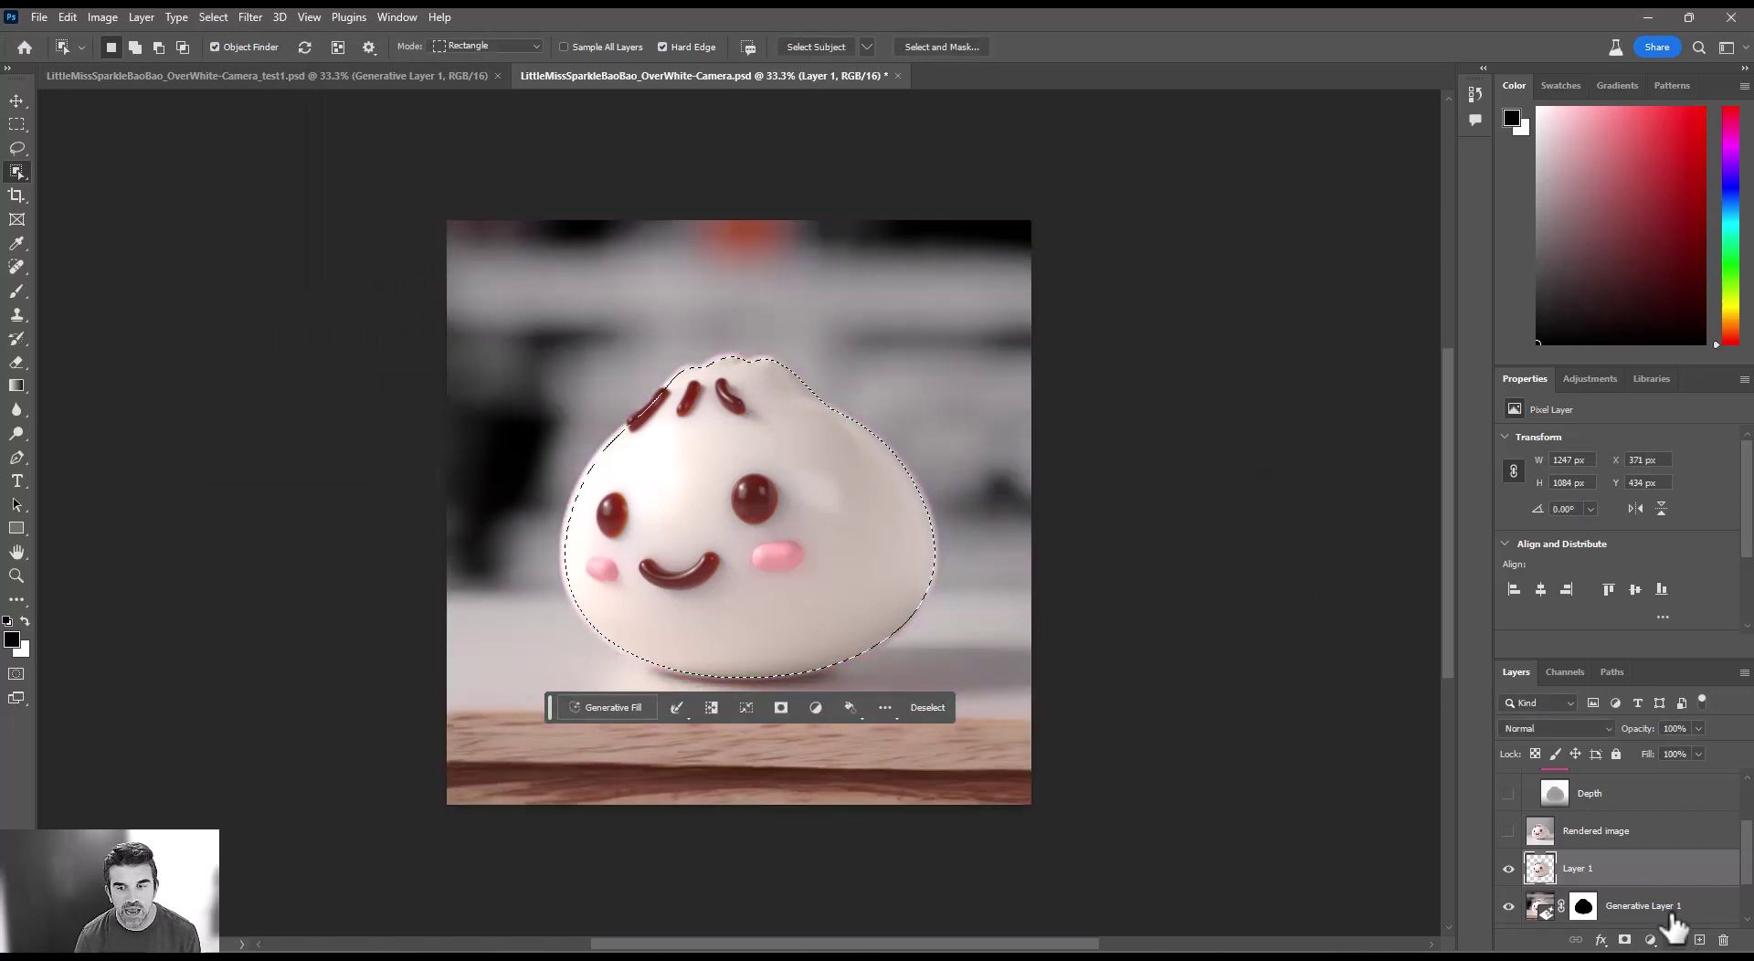
Step: Delete the bun's interior from Layer 1 and set the layer to Screen blending
{"action": "key", "text": "Delete"}
{"action": "key", "text": "ctrl+d"}
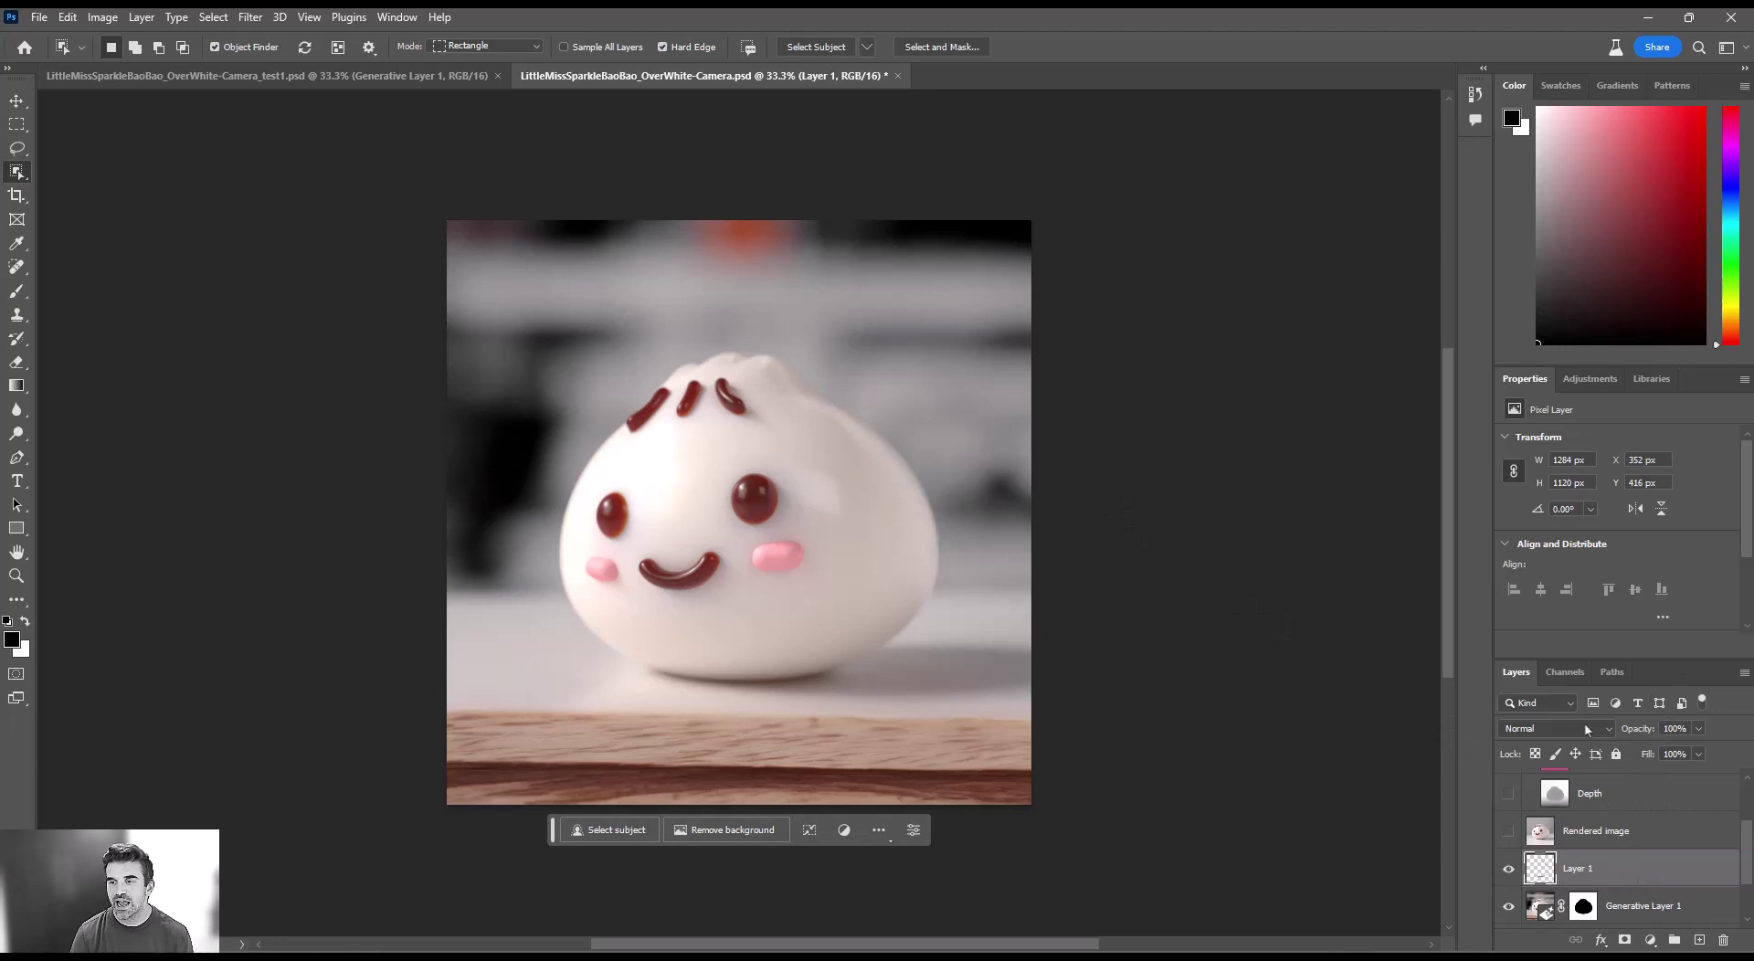
{"action": "left_click", "coordinate": [1560, 729]}
{"action": "left_click", "coordinate": [1527, 646]}
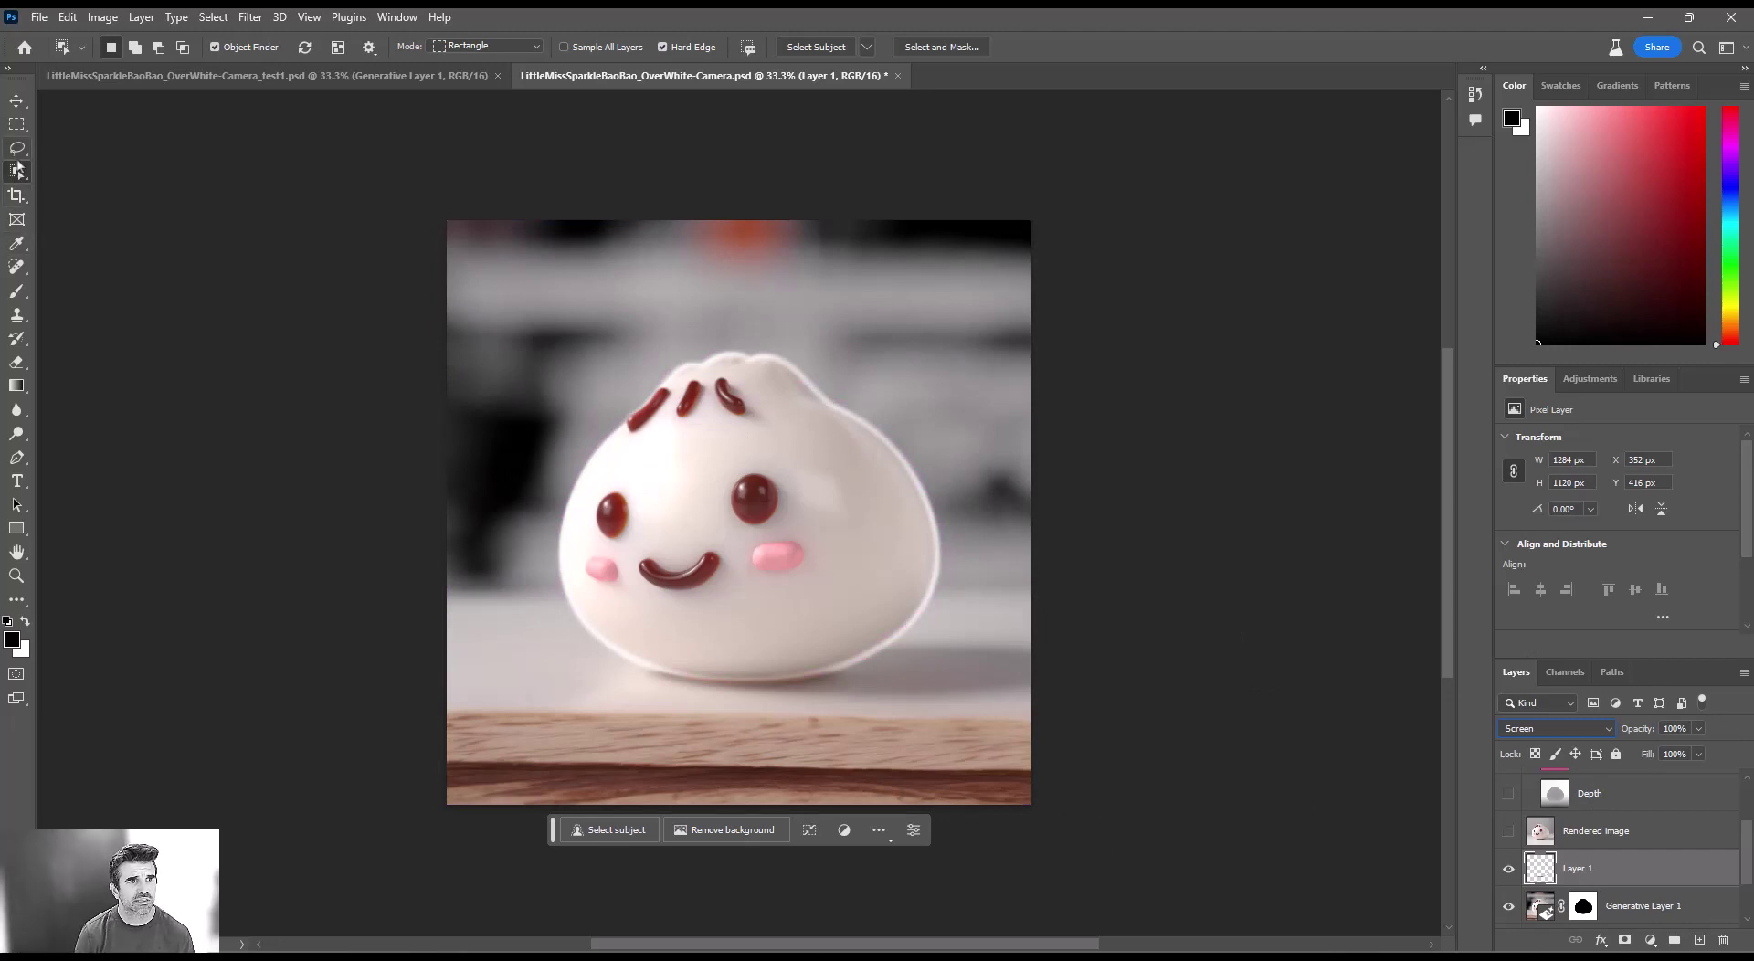
Step: Check Layer 1's edge as a selection, then lower its opacity to 18%
{"action": "left_click", "coordinate": [1584, 905], "text": "ctrl"}
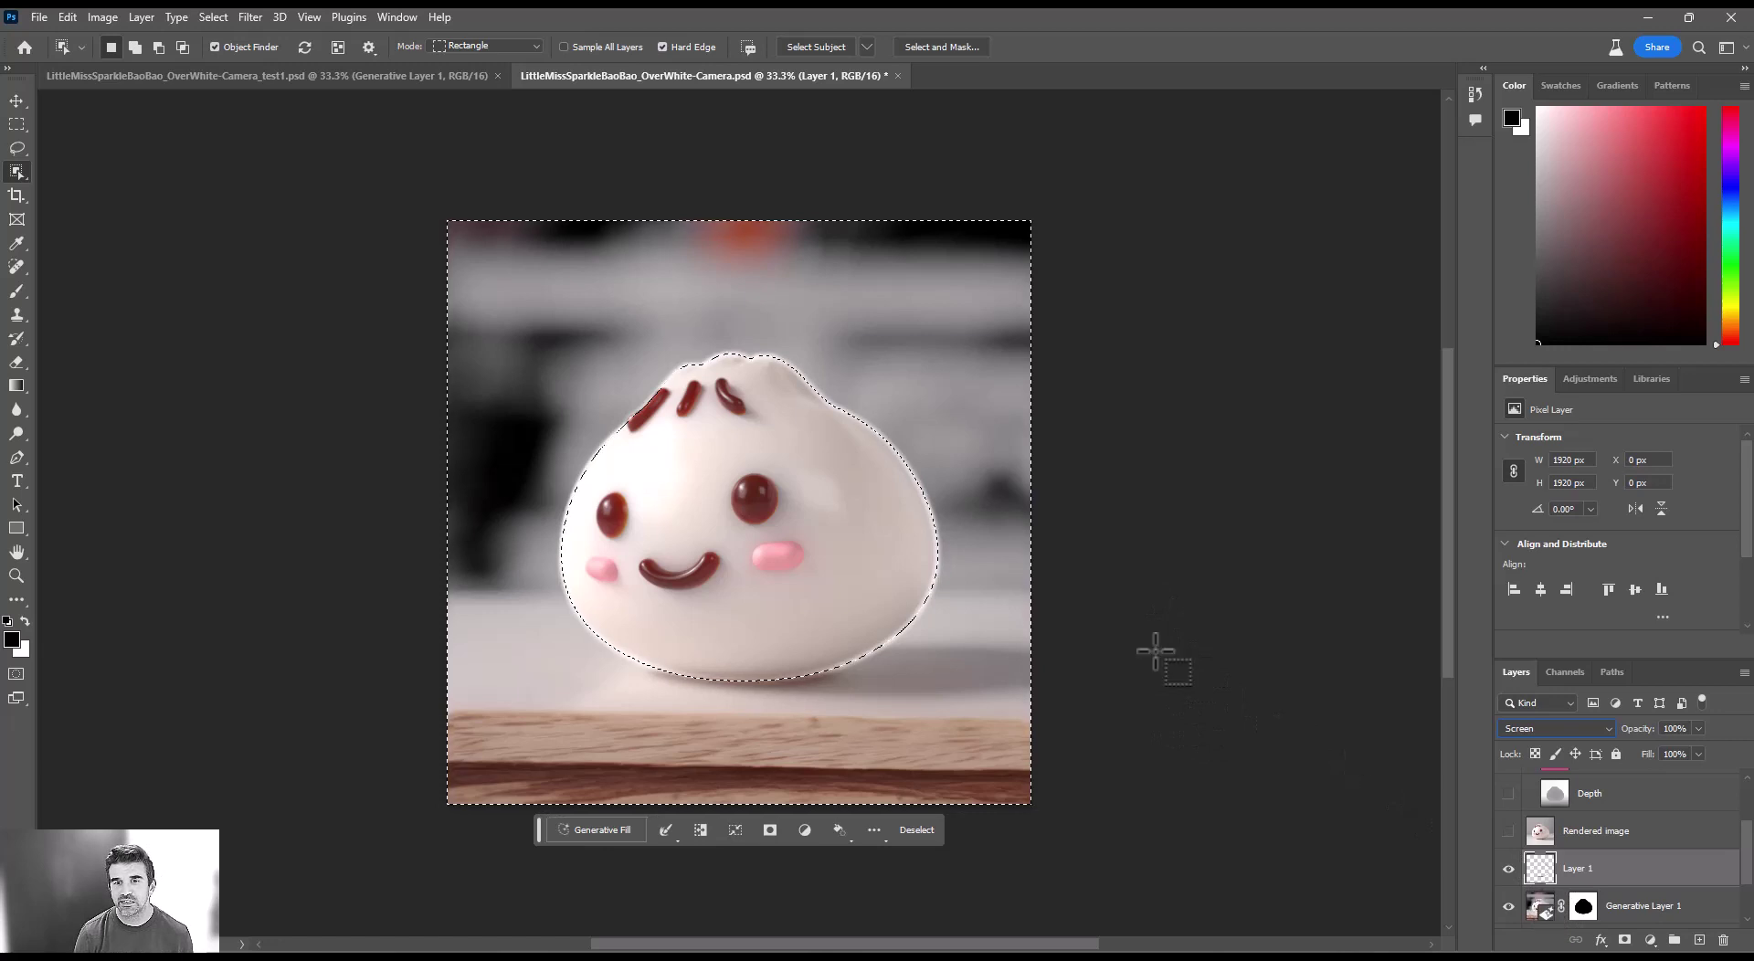
{"action": "key", "text": "ctrl+d"}
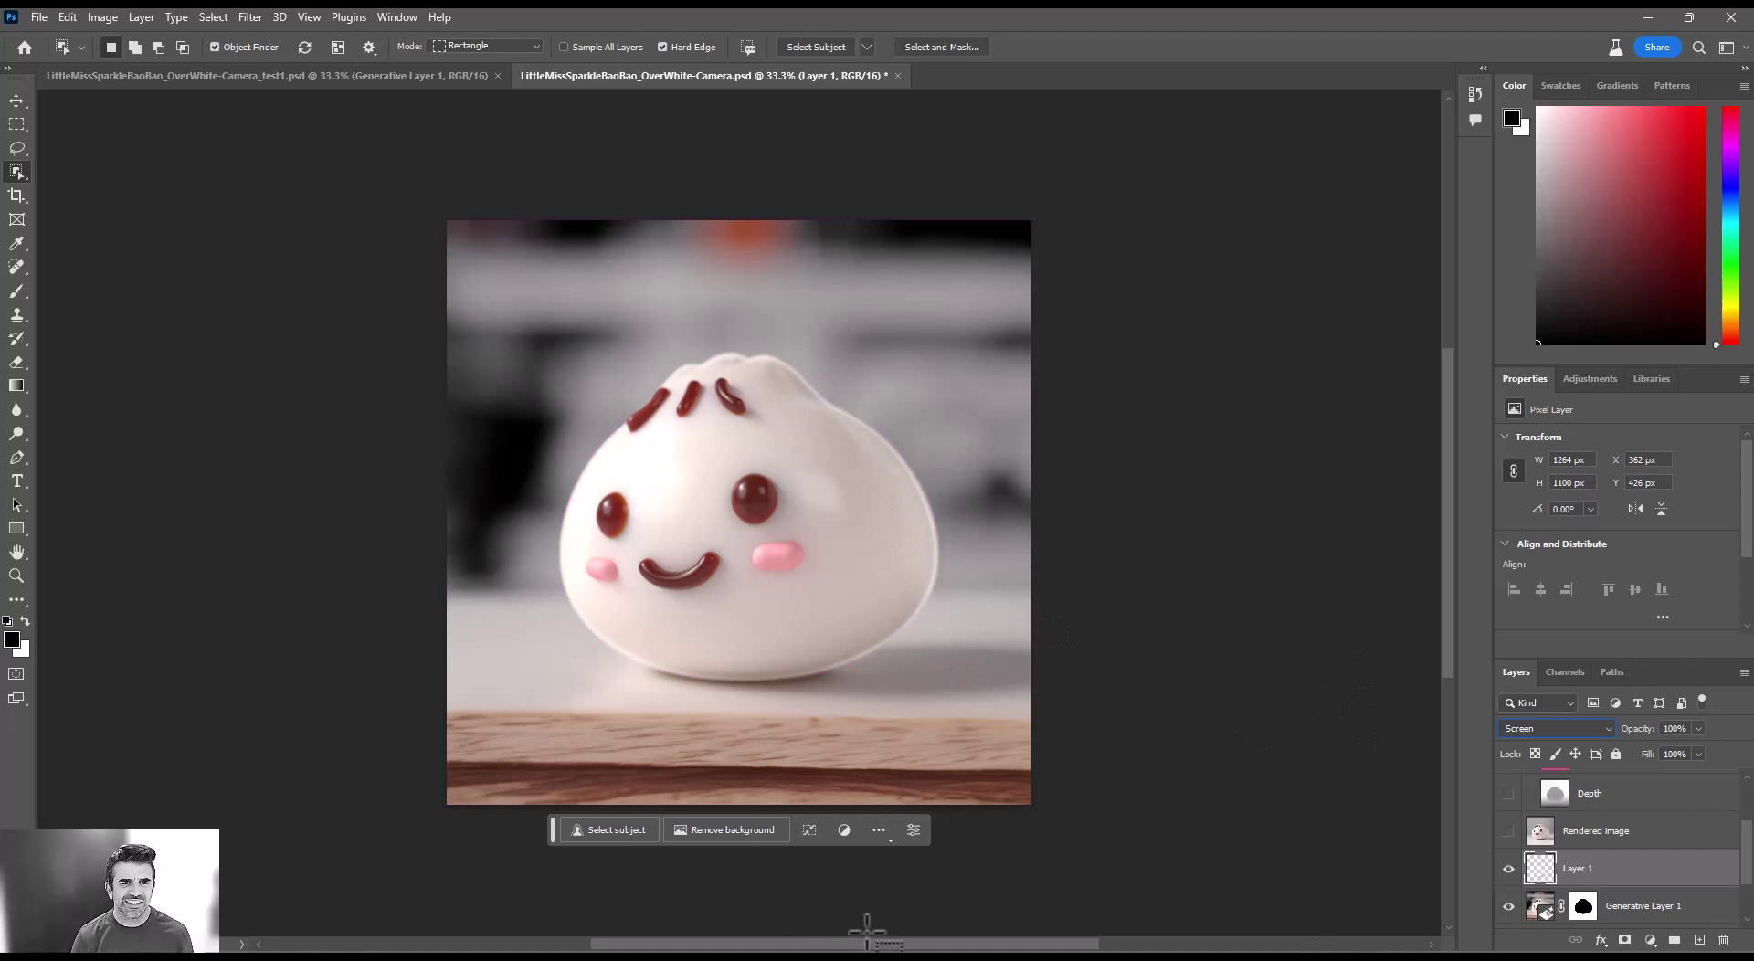
{"action": "left_click", "coordinate": [1699, 731]}
{"action": "left_click_drag", "start_coordinate": [1700, 753], "coordinate": [1659, 752]}
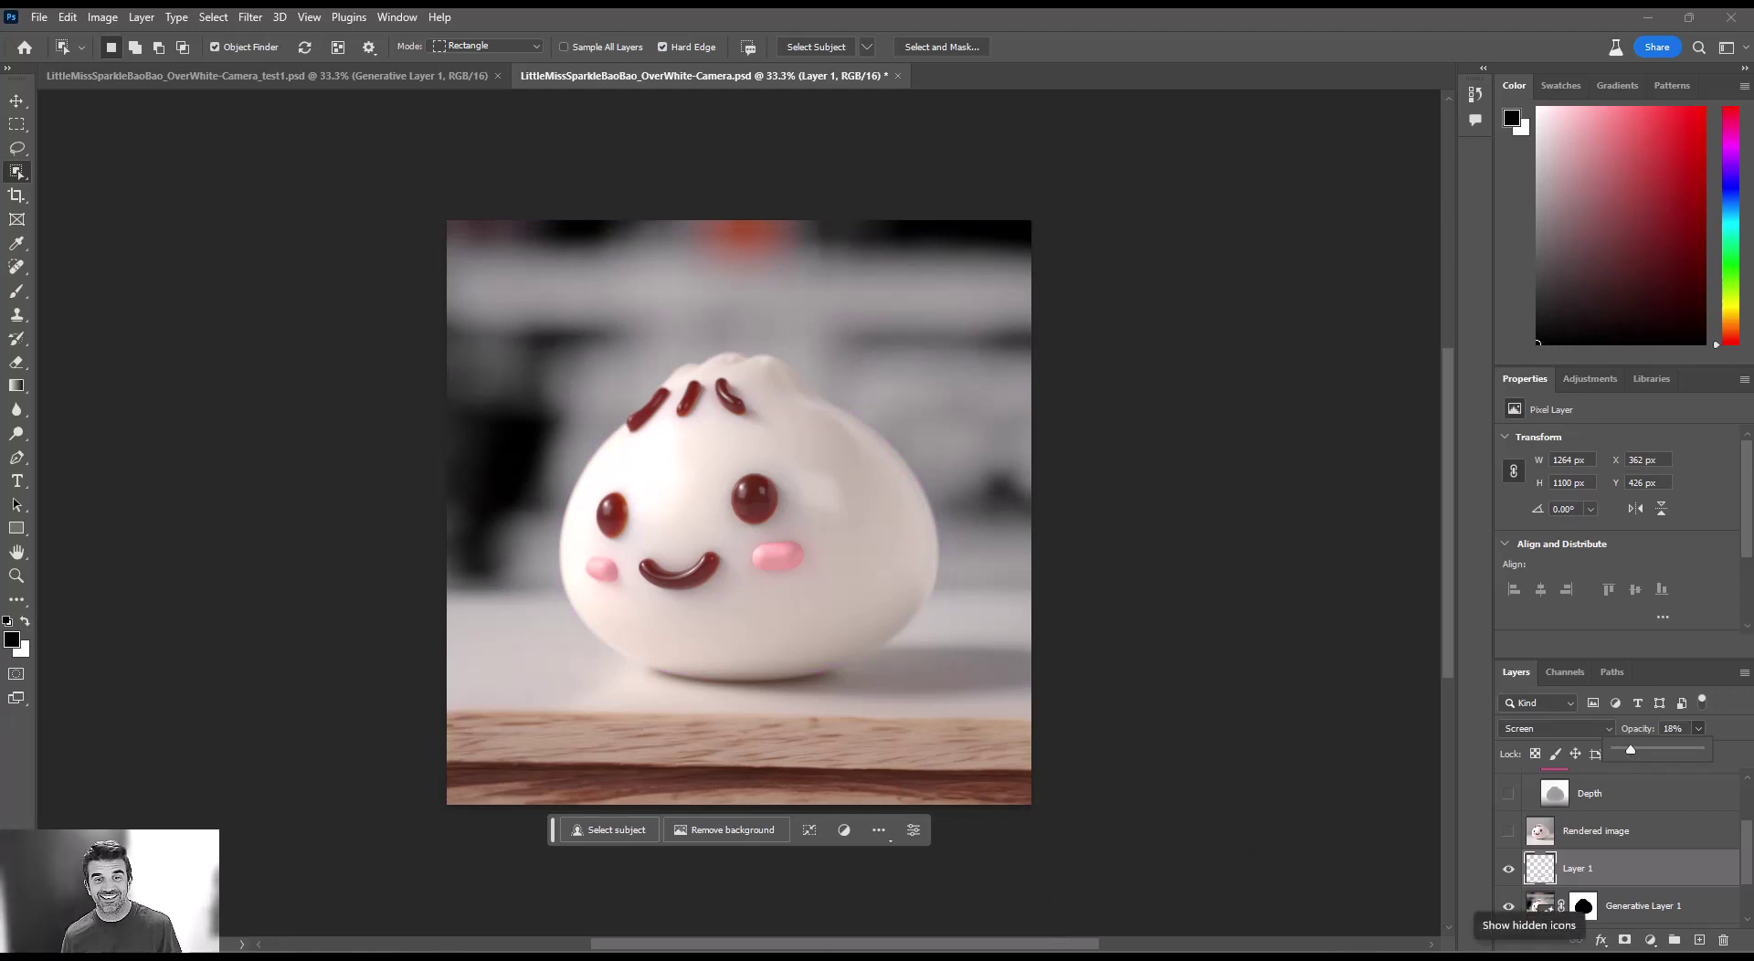
Step: Show the Additional layers group, hide Material selection masks, and target Object selection masks
{"action": "scroll", "coordinate": [1535, 822], "scroll_direction": "up", "scroll_amount": 3}
{"action": "left_click", "coordinate": [1510, 780]}
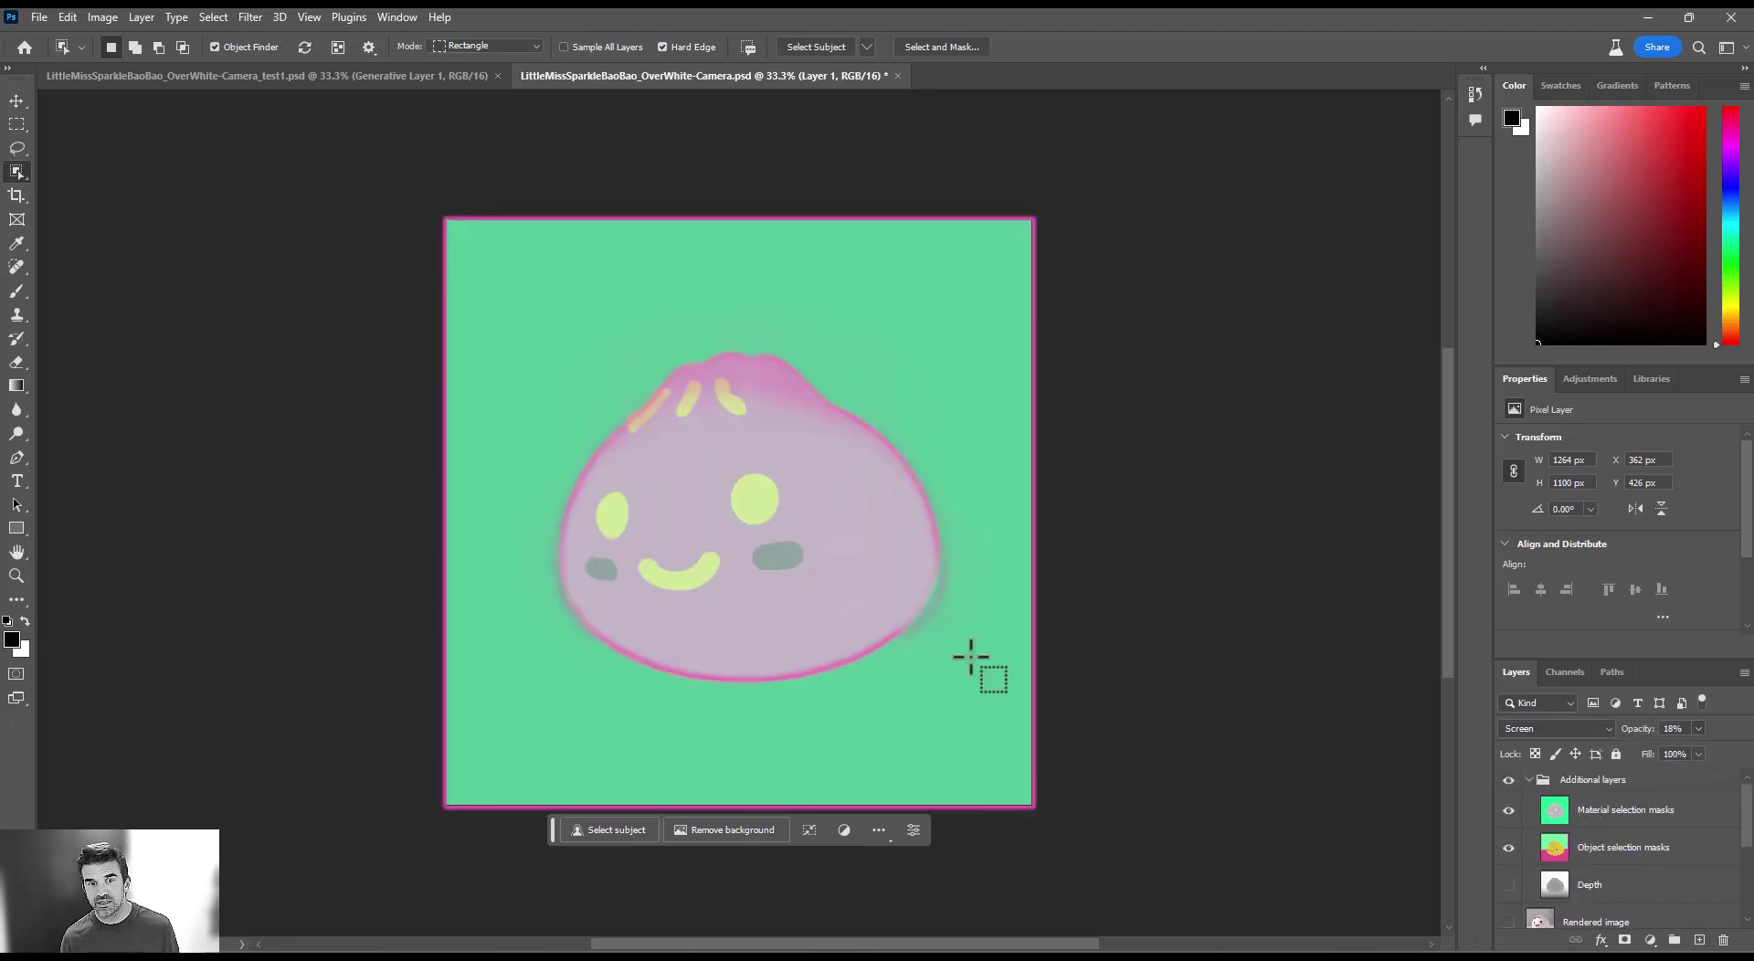
{"action": "left_click", "coordinate": [1508, 811]}
{"action": "left_click", "coordinate": [1640, 850]}
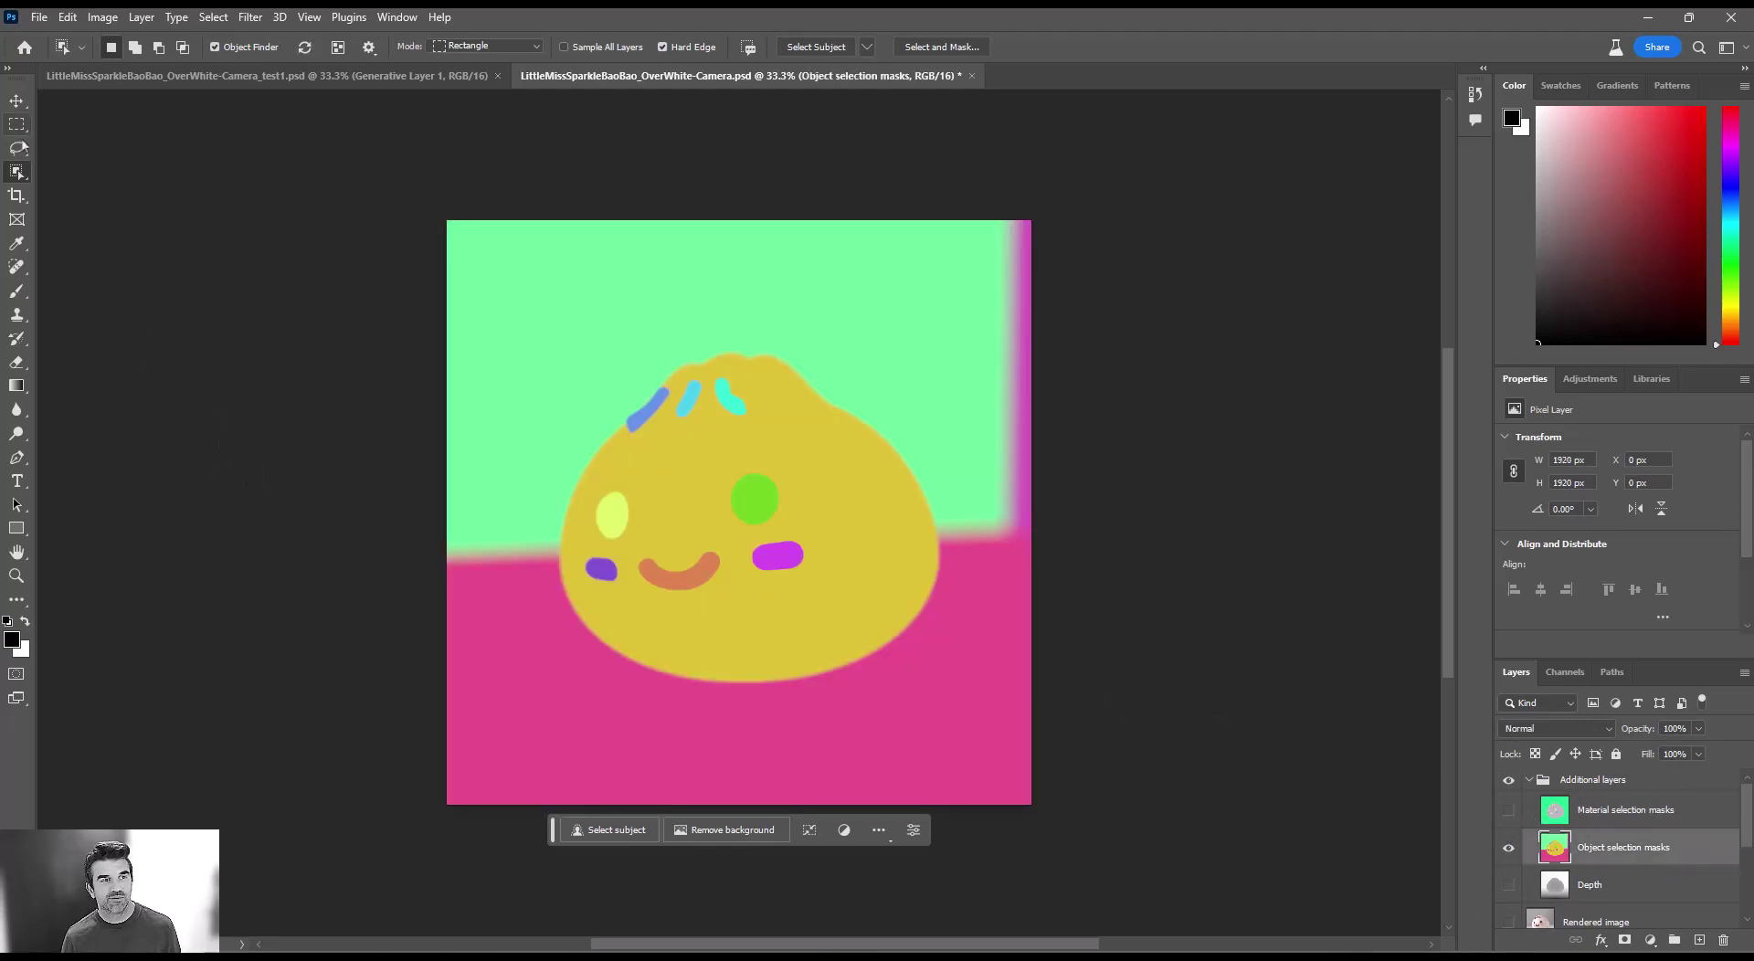
Step: Magic-wand select the green right eye and yellow left eye, then hide the mask layers
{"action": "right_click", "coordinate": [16, 171]}
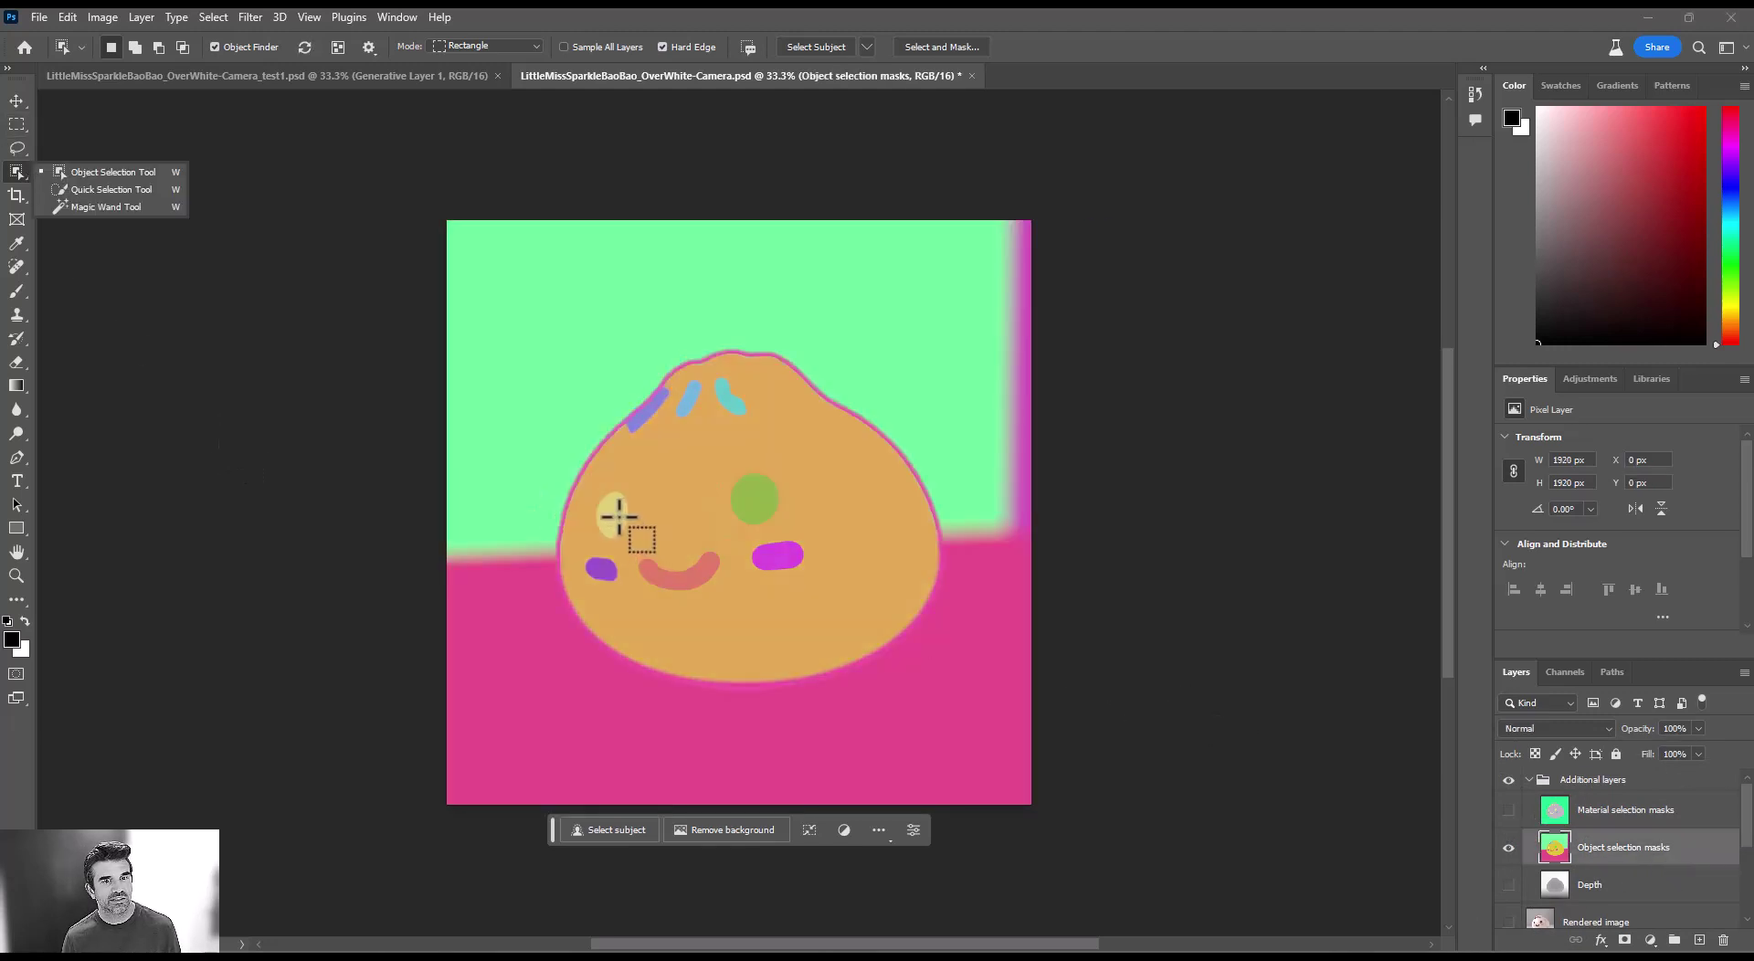
{"action": "left_click", "coordinate": [117, 190]}
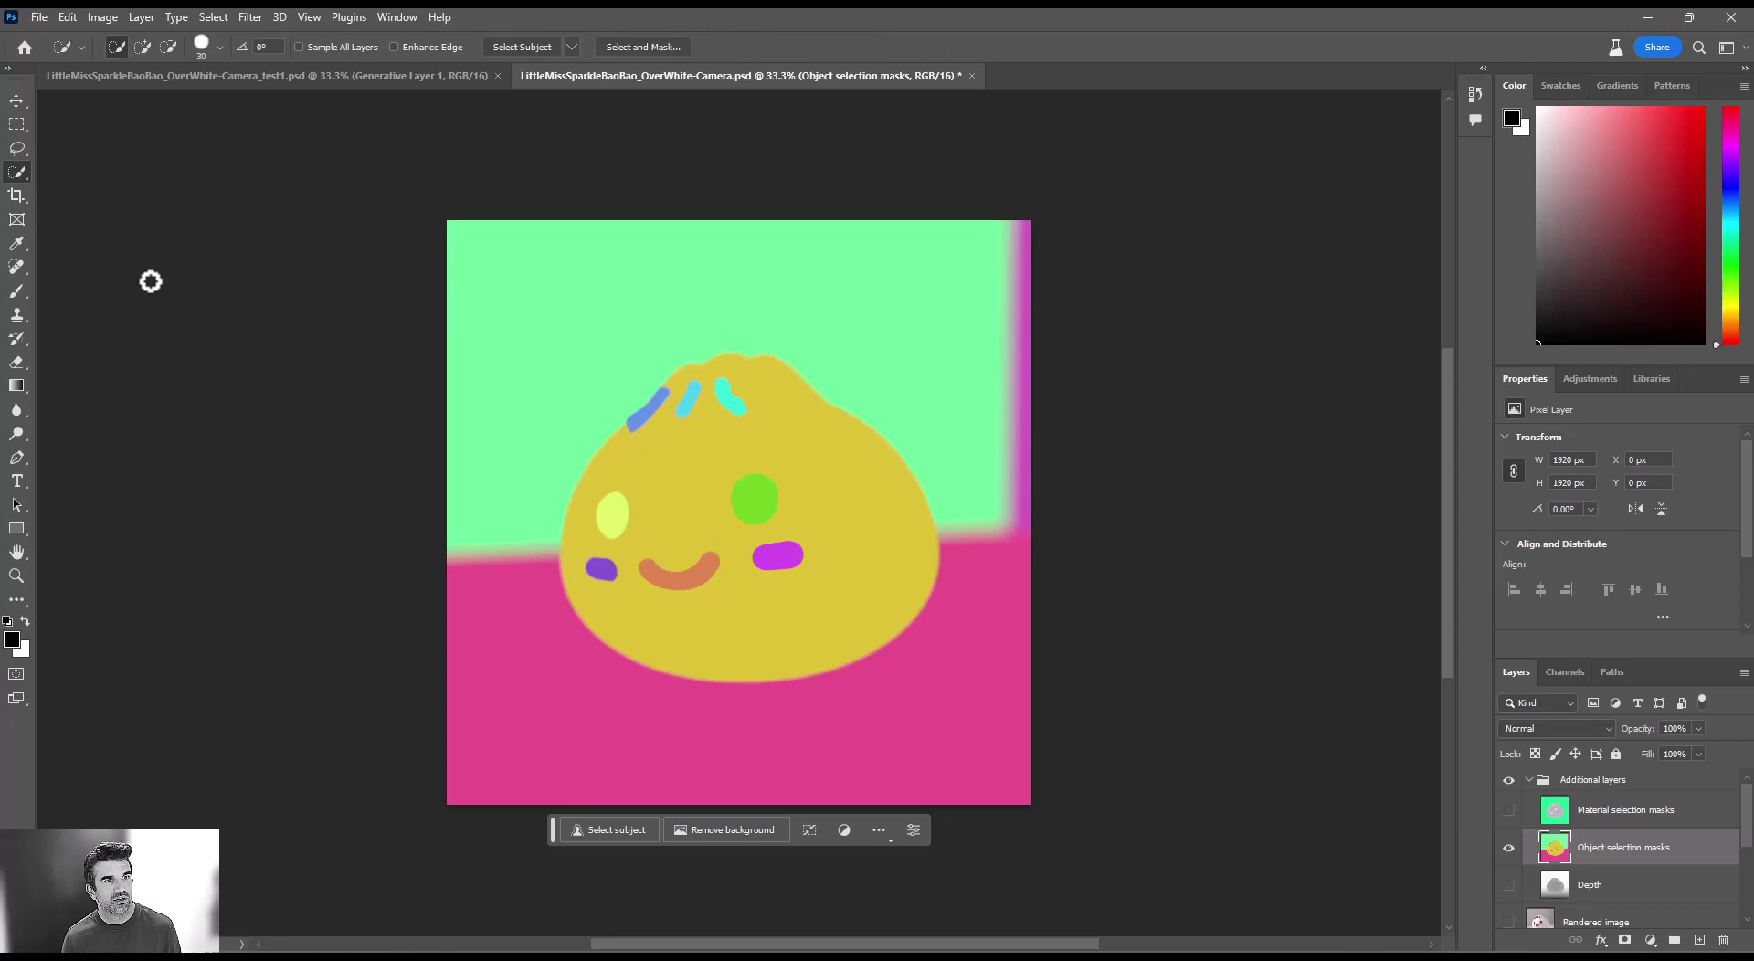
{"action": "right_click", "coordinate": [17, 172]}
{"action": "left_click", "coordinate": [108, 205]}
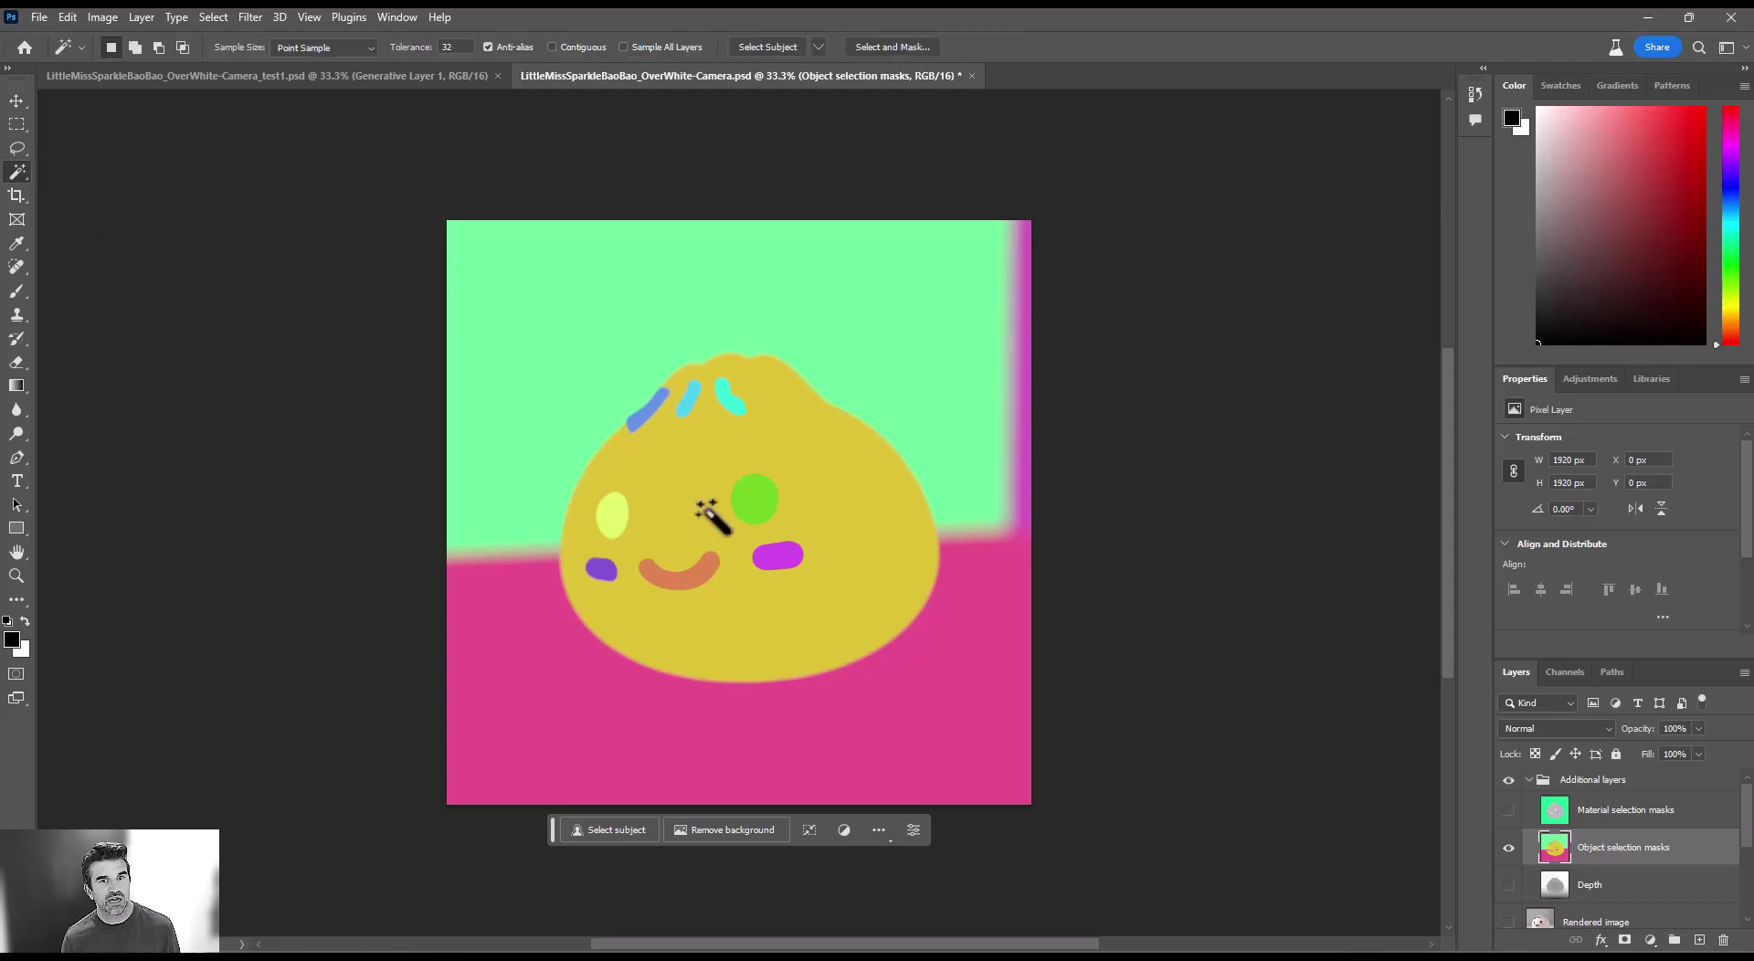
{"action": "left_click", "coordinate": [754, 501]}
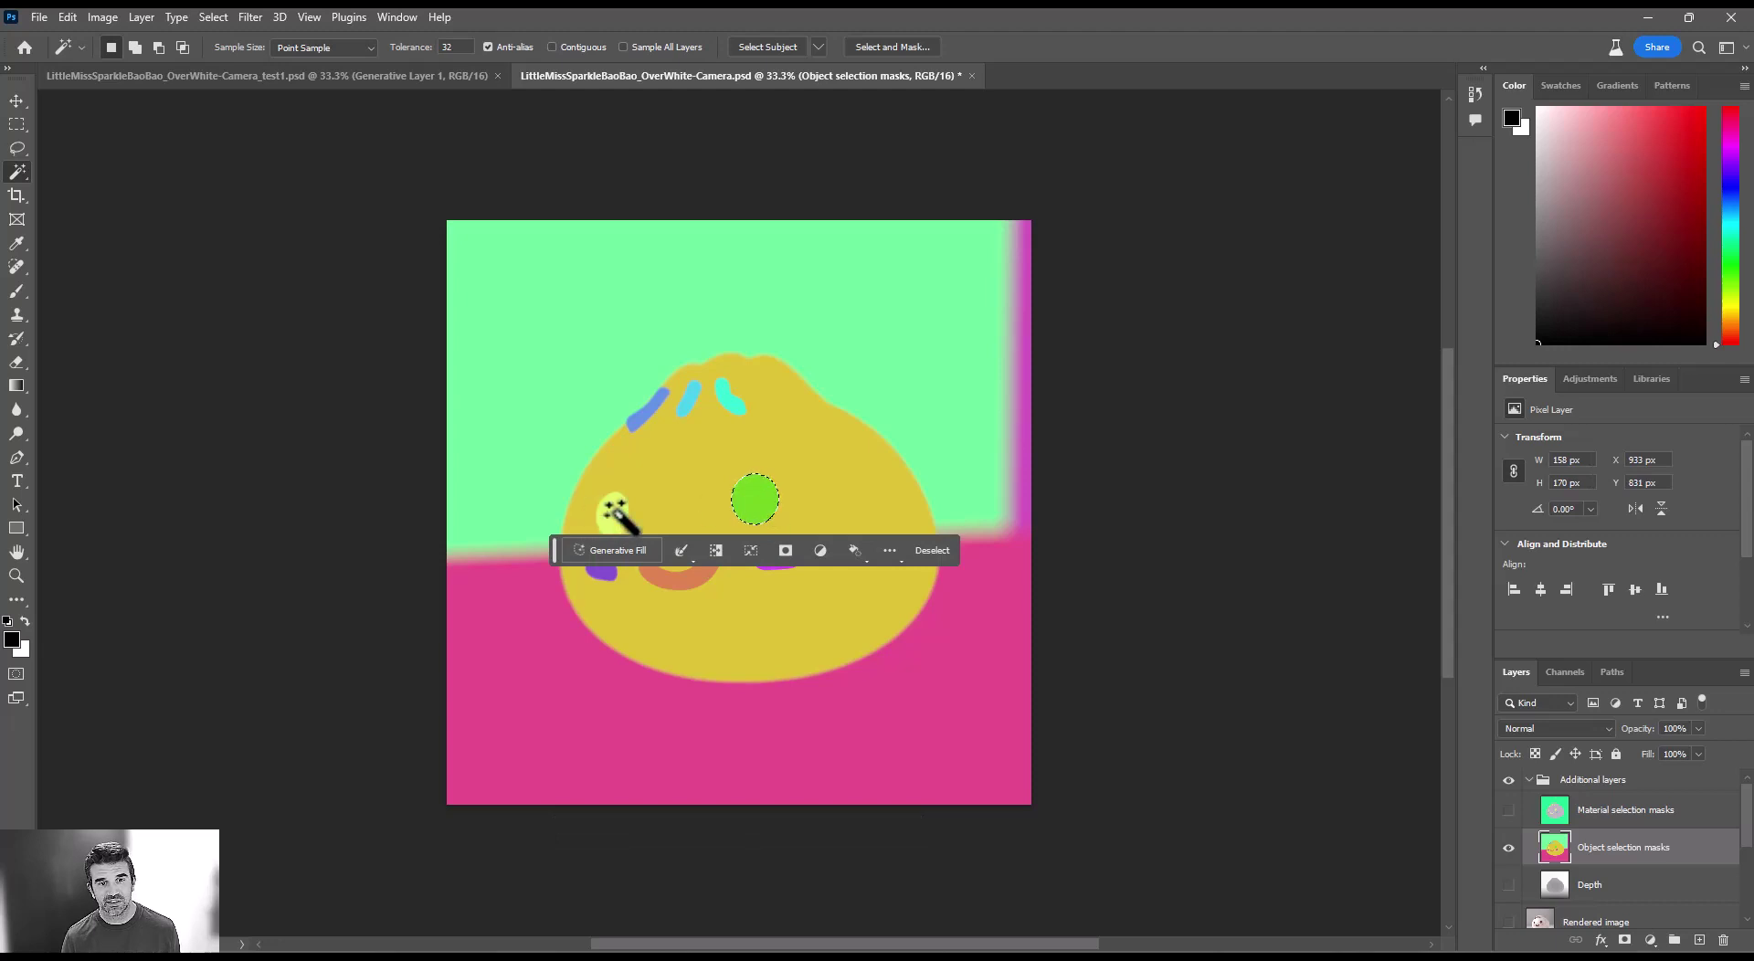
{"action": "left_click", "coordinate": [615, 512], "text": "shift"}
{"action": "key", "text": "v"}
{"action": "mouse_move", "coordinate": [479, 567]}
{"action": "left_mouse_down"}
{"action": "mouse_move", "coordinate": [458, 649]}
{"action": "mouse_move", "coordinate": [259, 884]}
{"action": "left_mouse_up"}
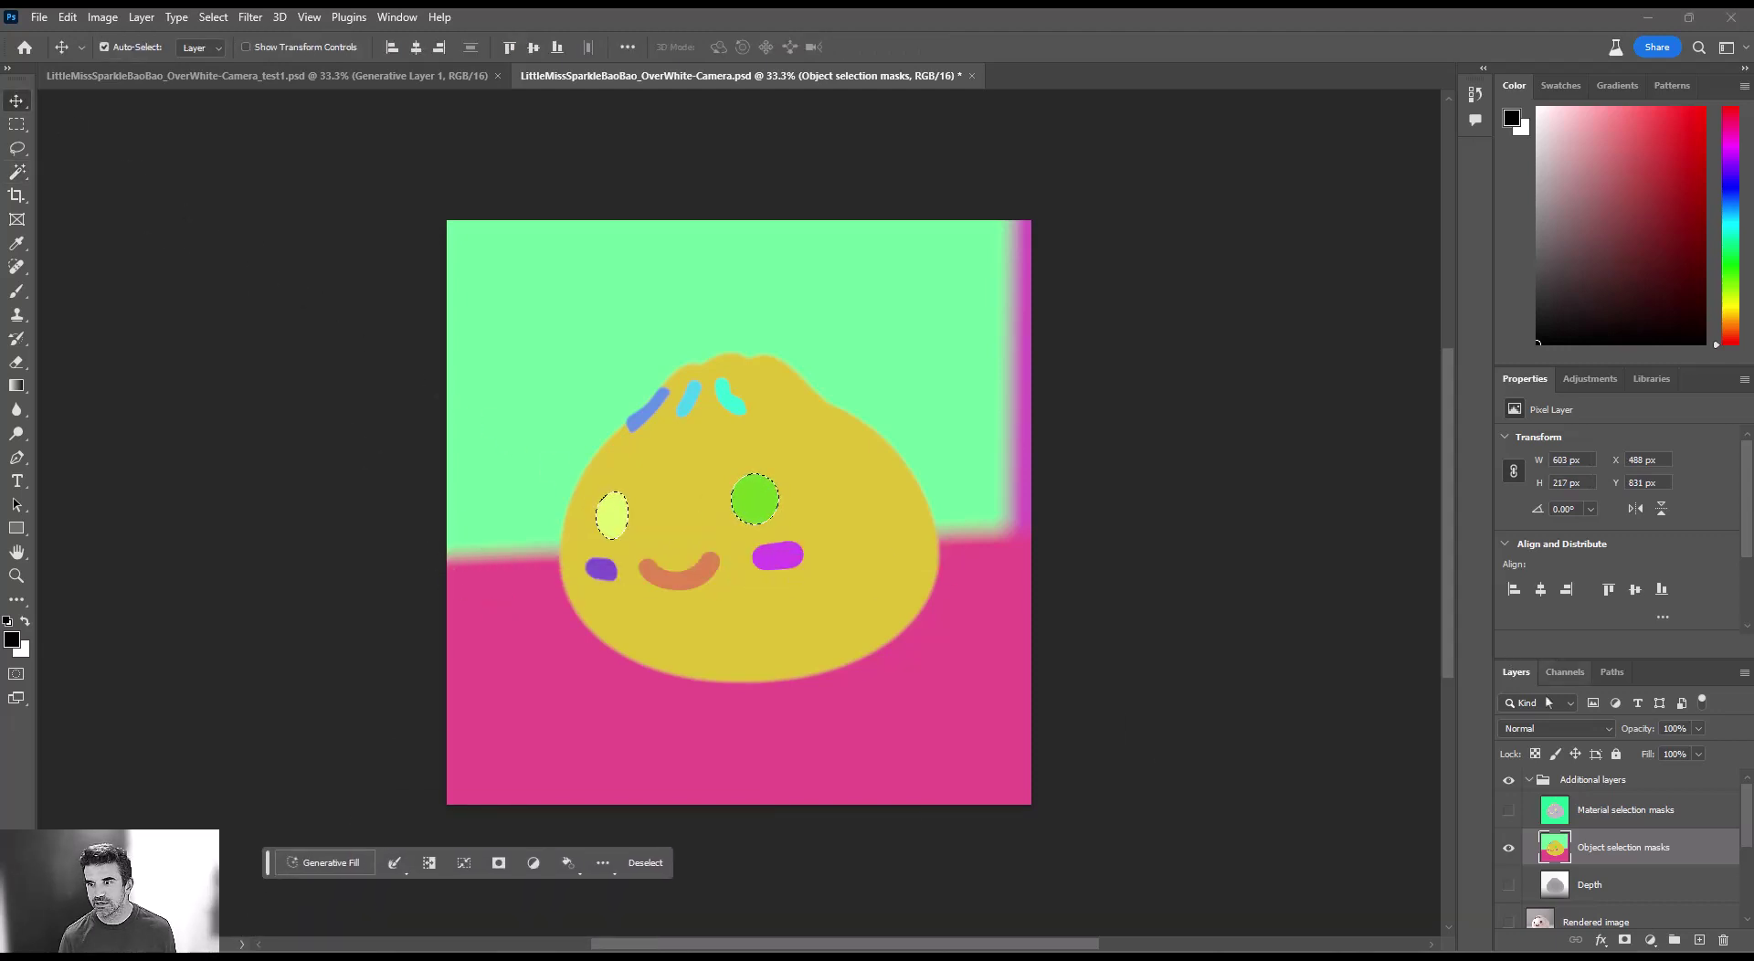
{"action": "left_click", "coordinate": [1509, 780]}
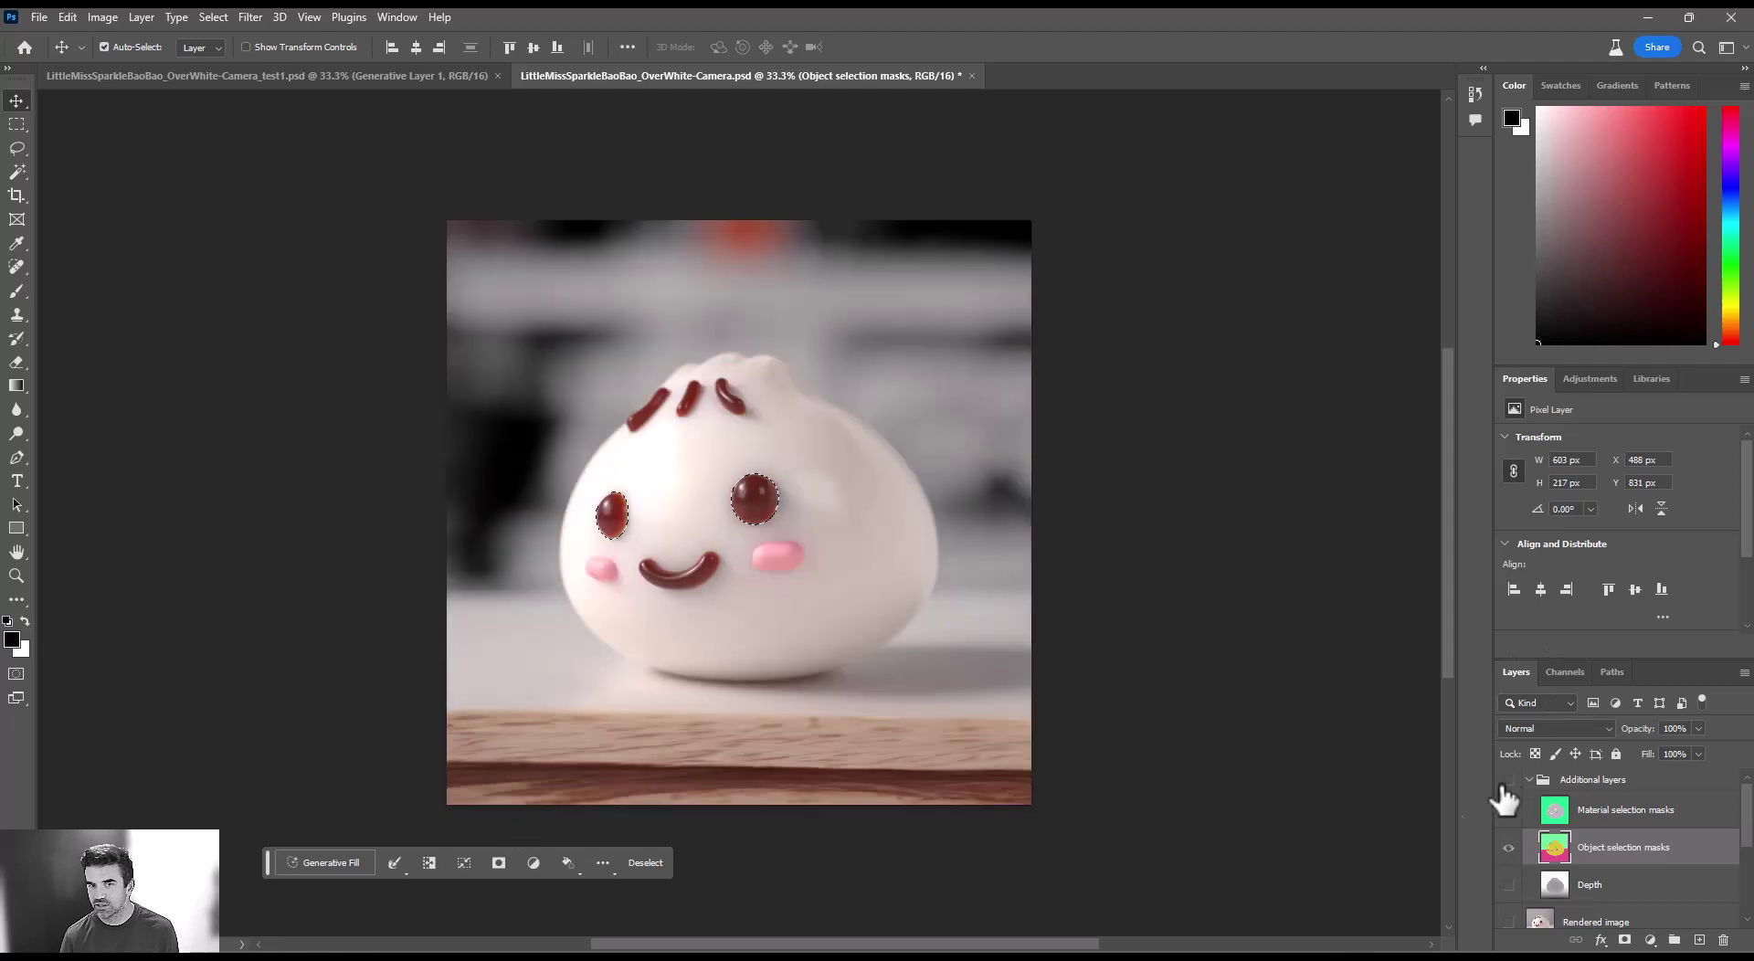
Step: Generative Fill the selected eyes with the prompt 'googly eyes'
{"action": "left_click", "coordinate": [318, 863]}
{"action": "type", "text": "googly eyes"}
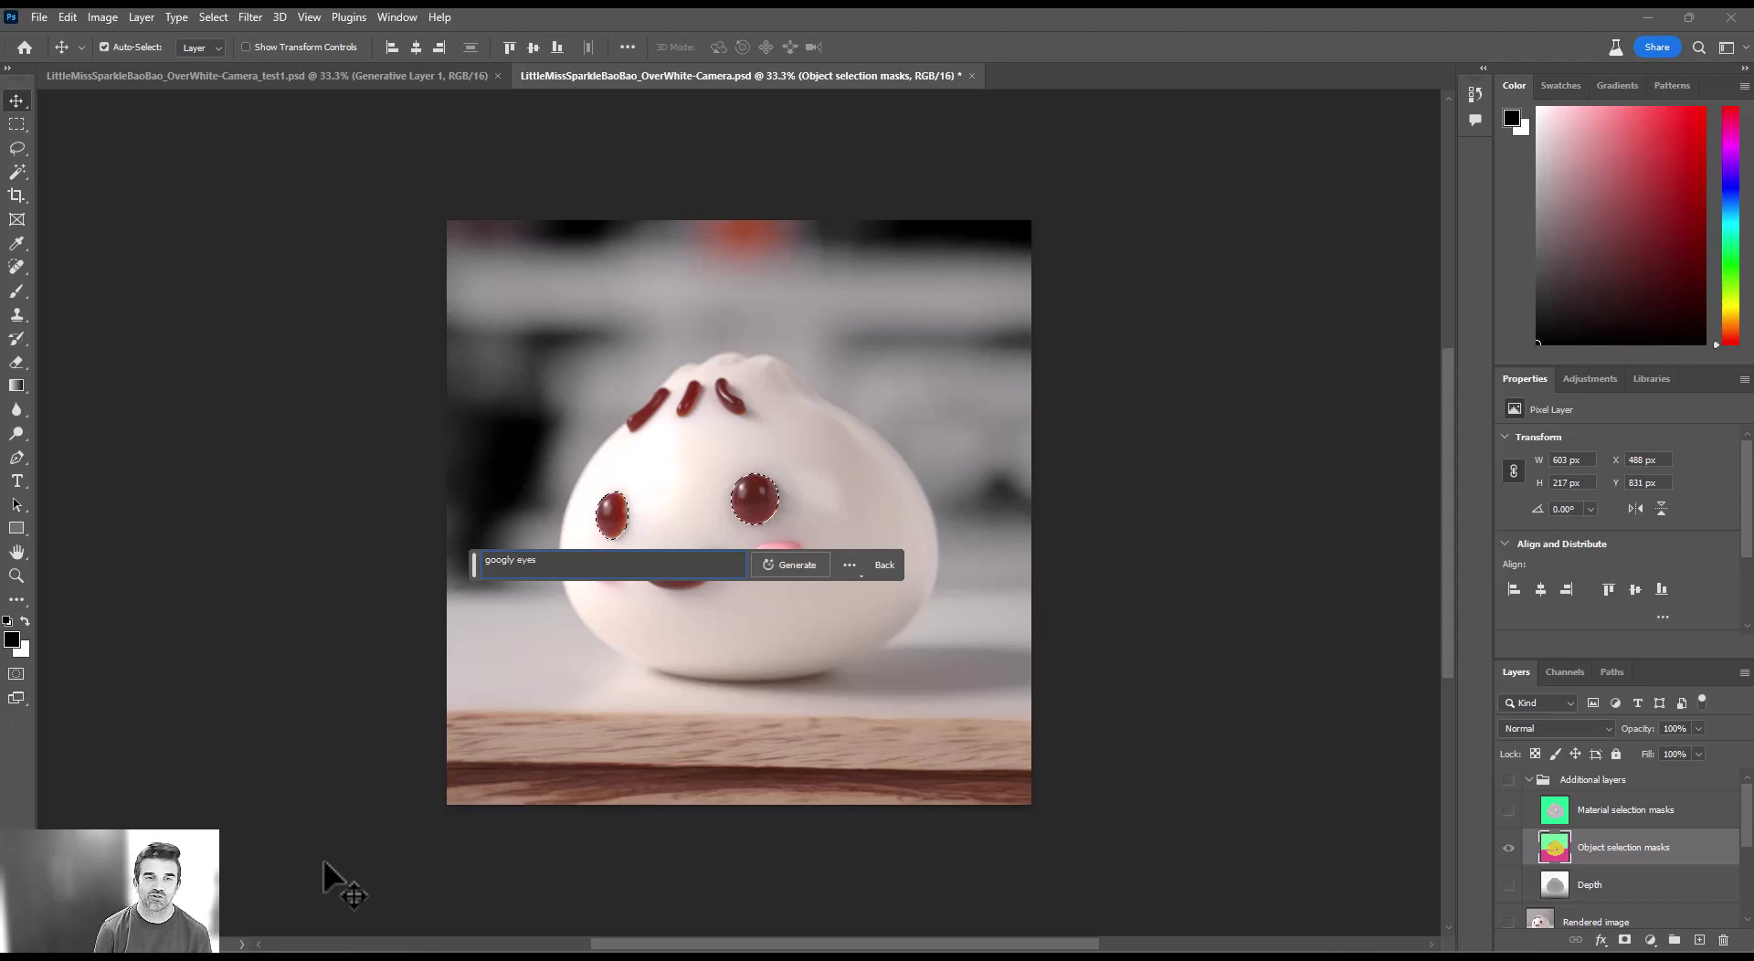
{"action": "left_click", "coordinate": [808, 566]}
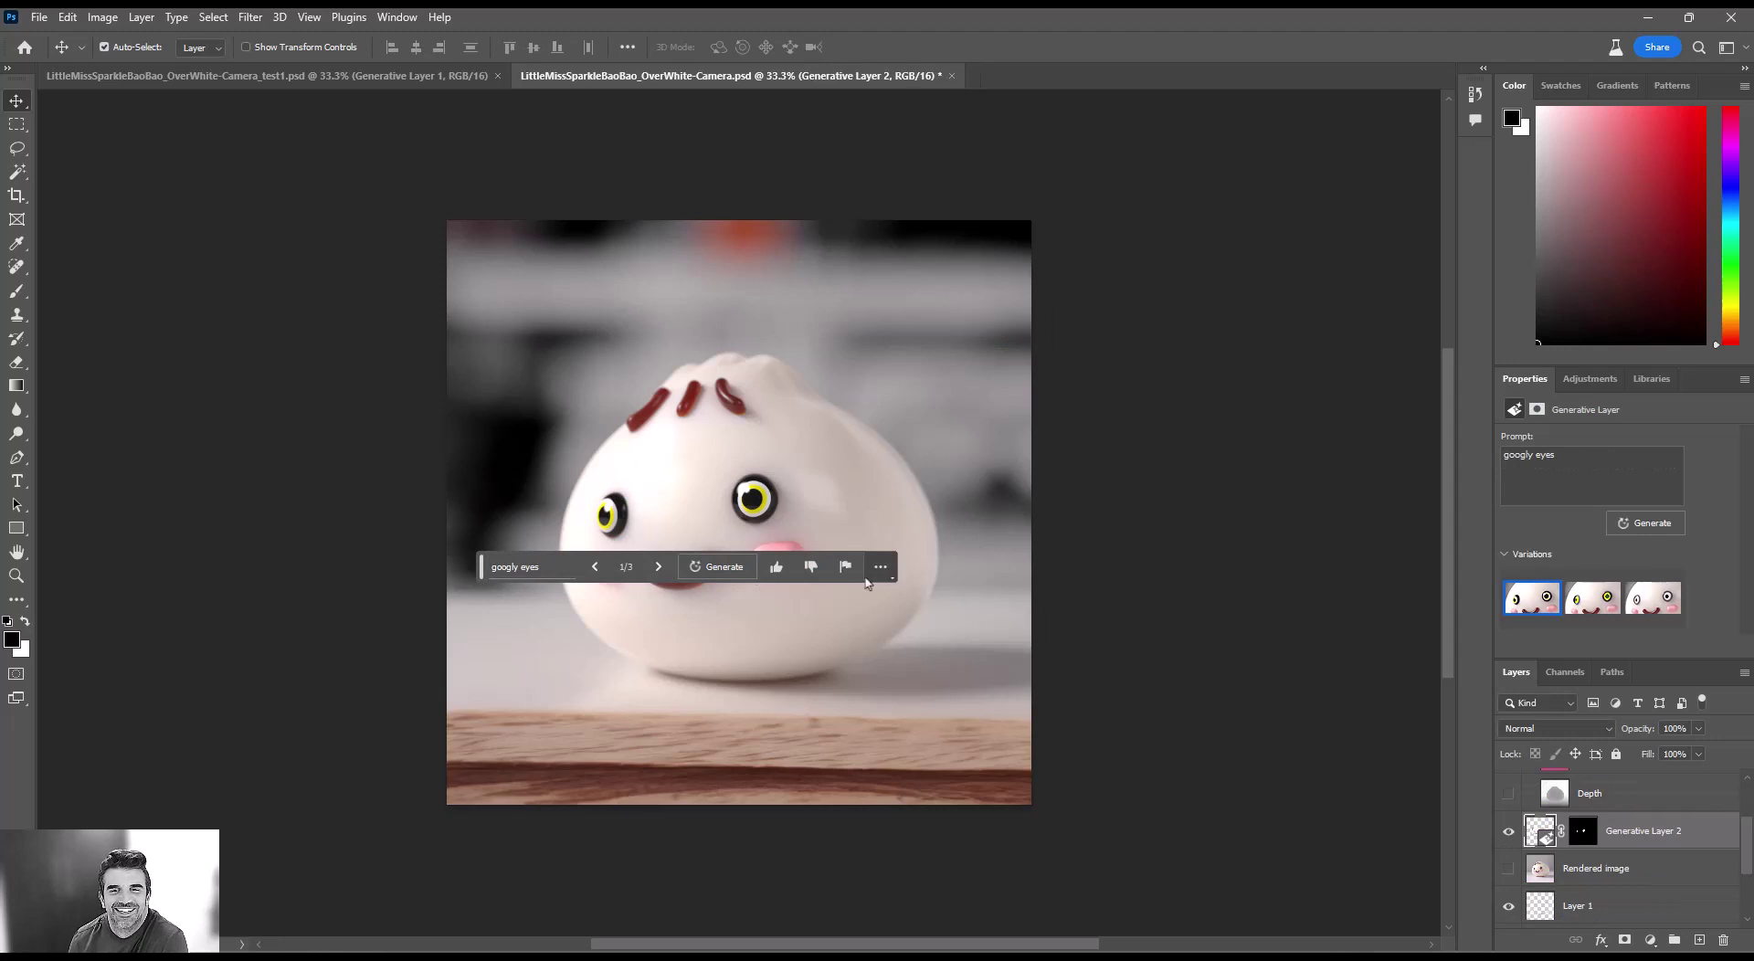
Step: Browse the second and third googly-eye variations on the bao
{"action": "left_click_drag", "start_coordinate": [484, 567], "coordinate": [362, 839]}
{"action": "left_click", "coordinate": [539, 839]}
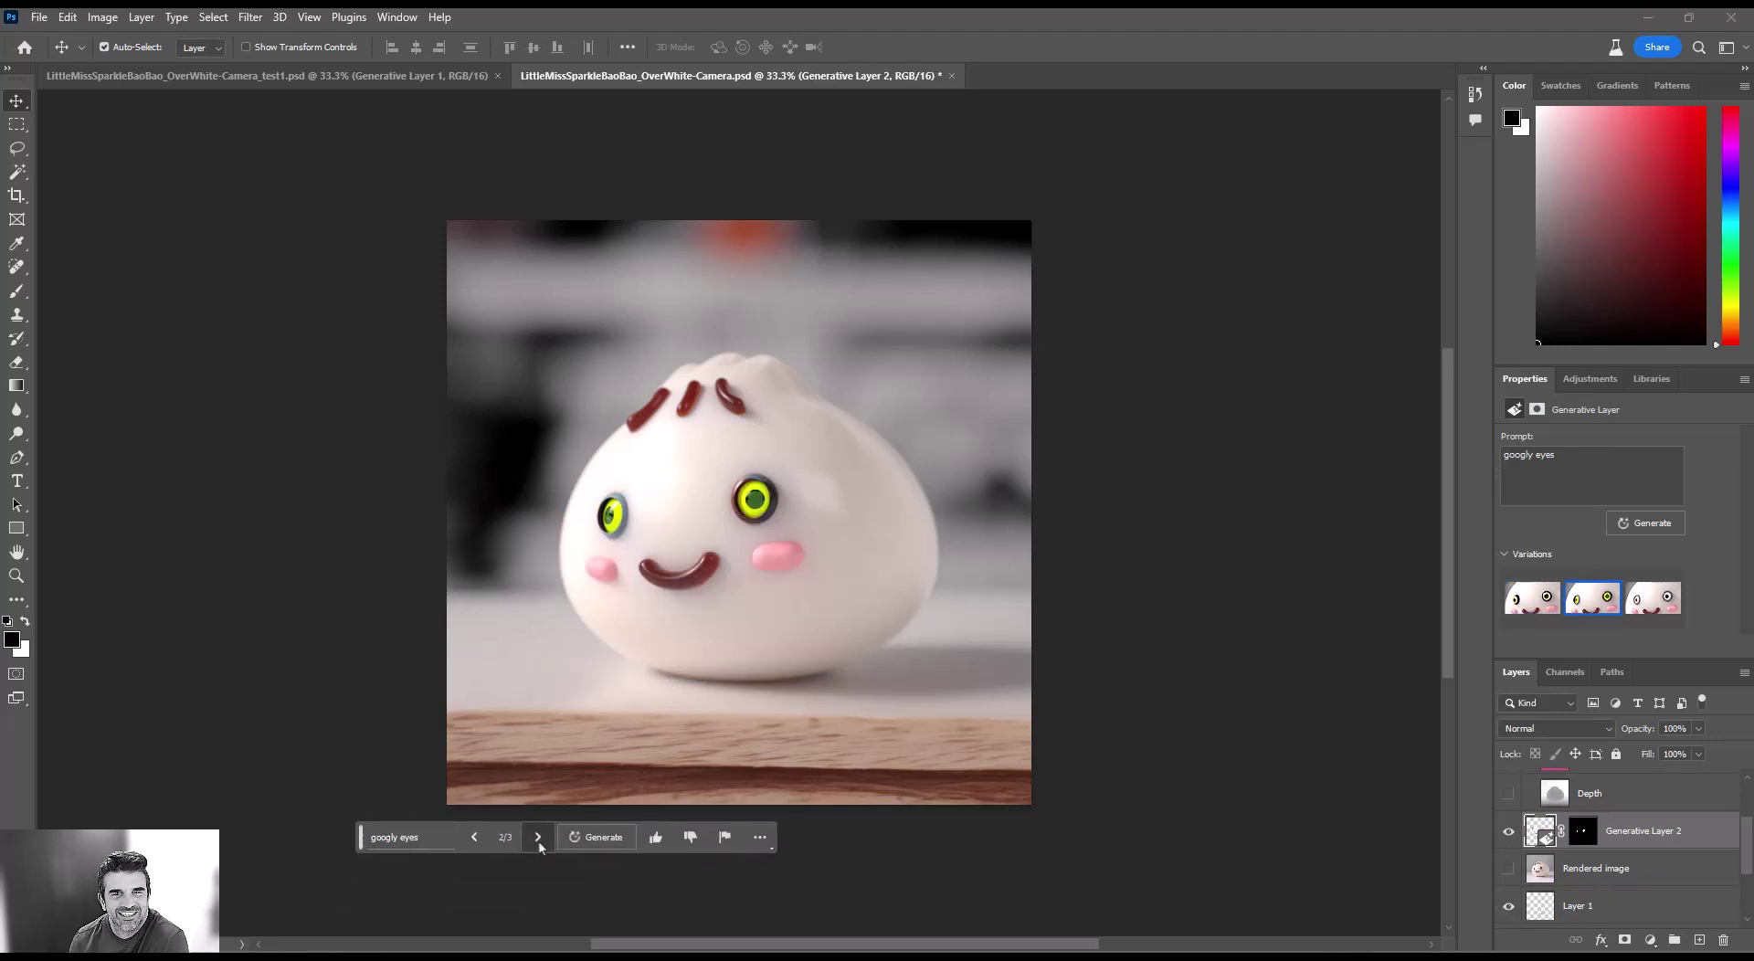
{"action": "left_click", "coordinate": [538, 838]}
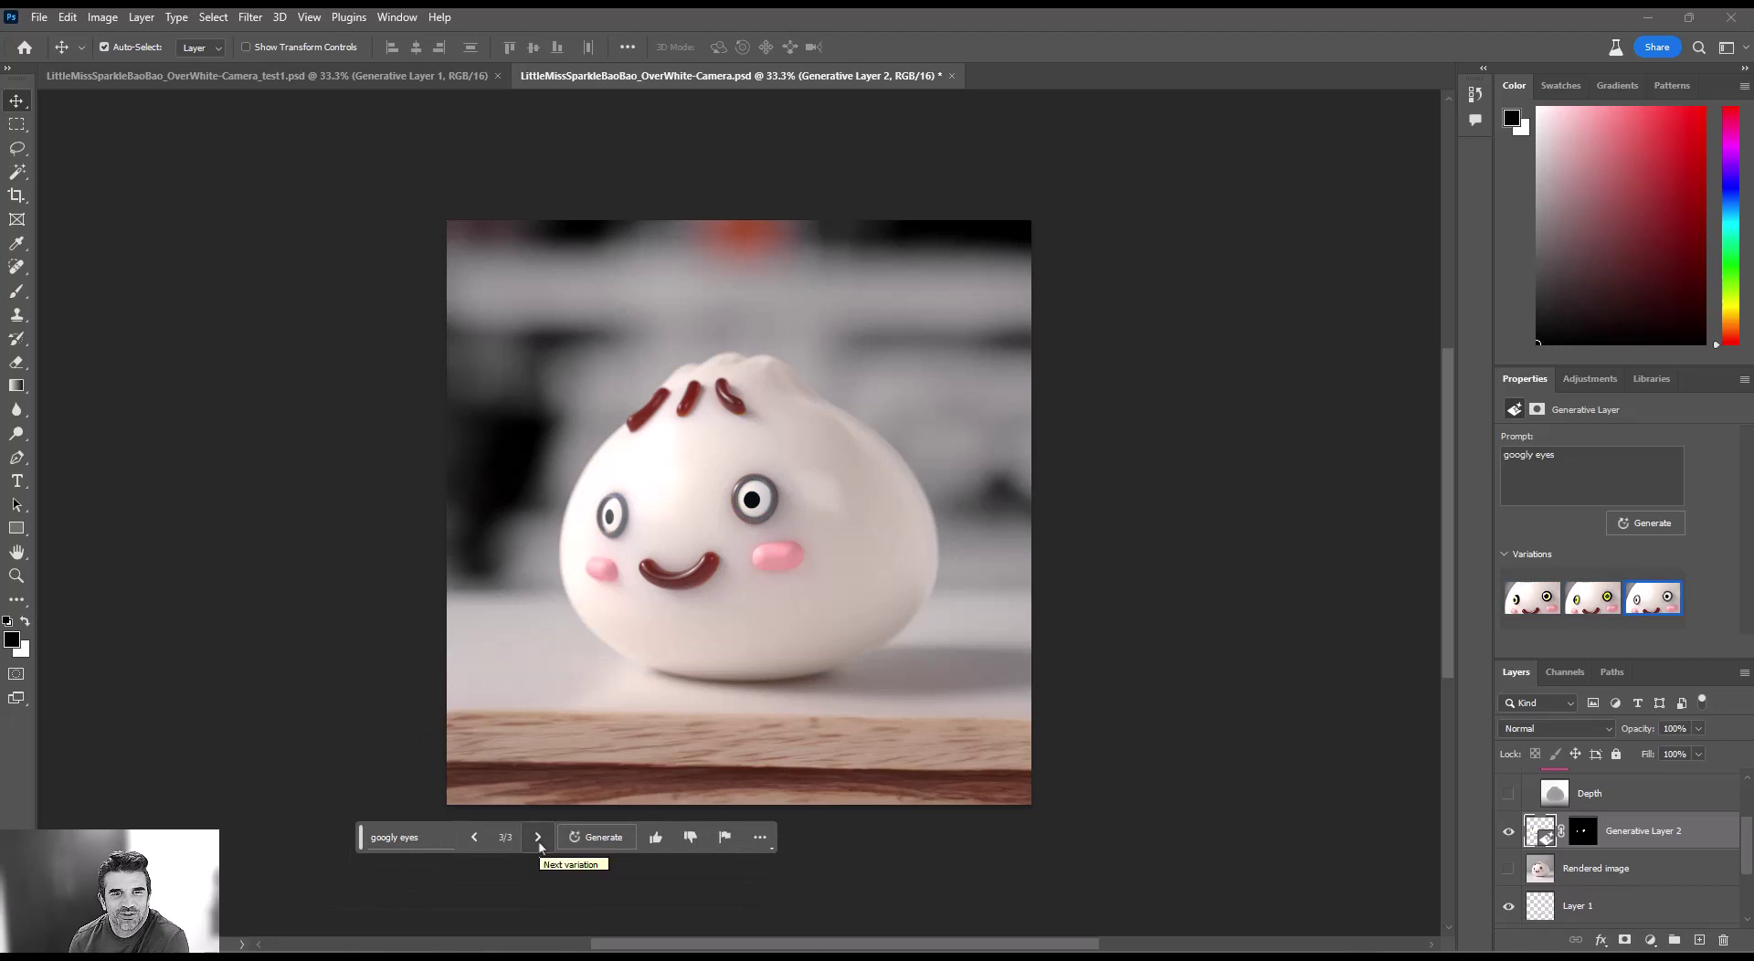
Step: Regenerate the eyes with the prompt 'the cutest eyes you've ever seen'
{"action": "left_click", "coordinate": [424, 838]}
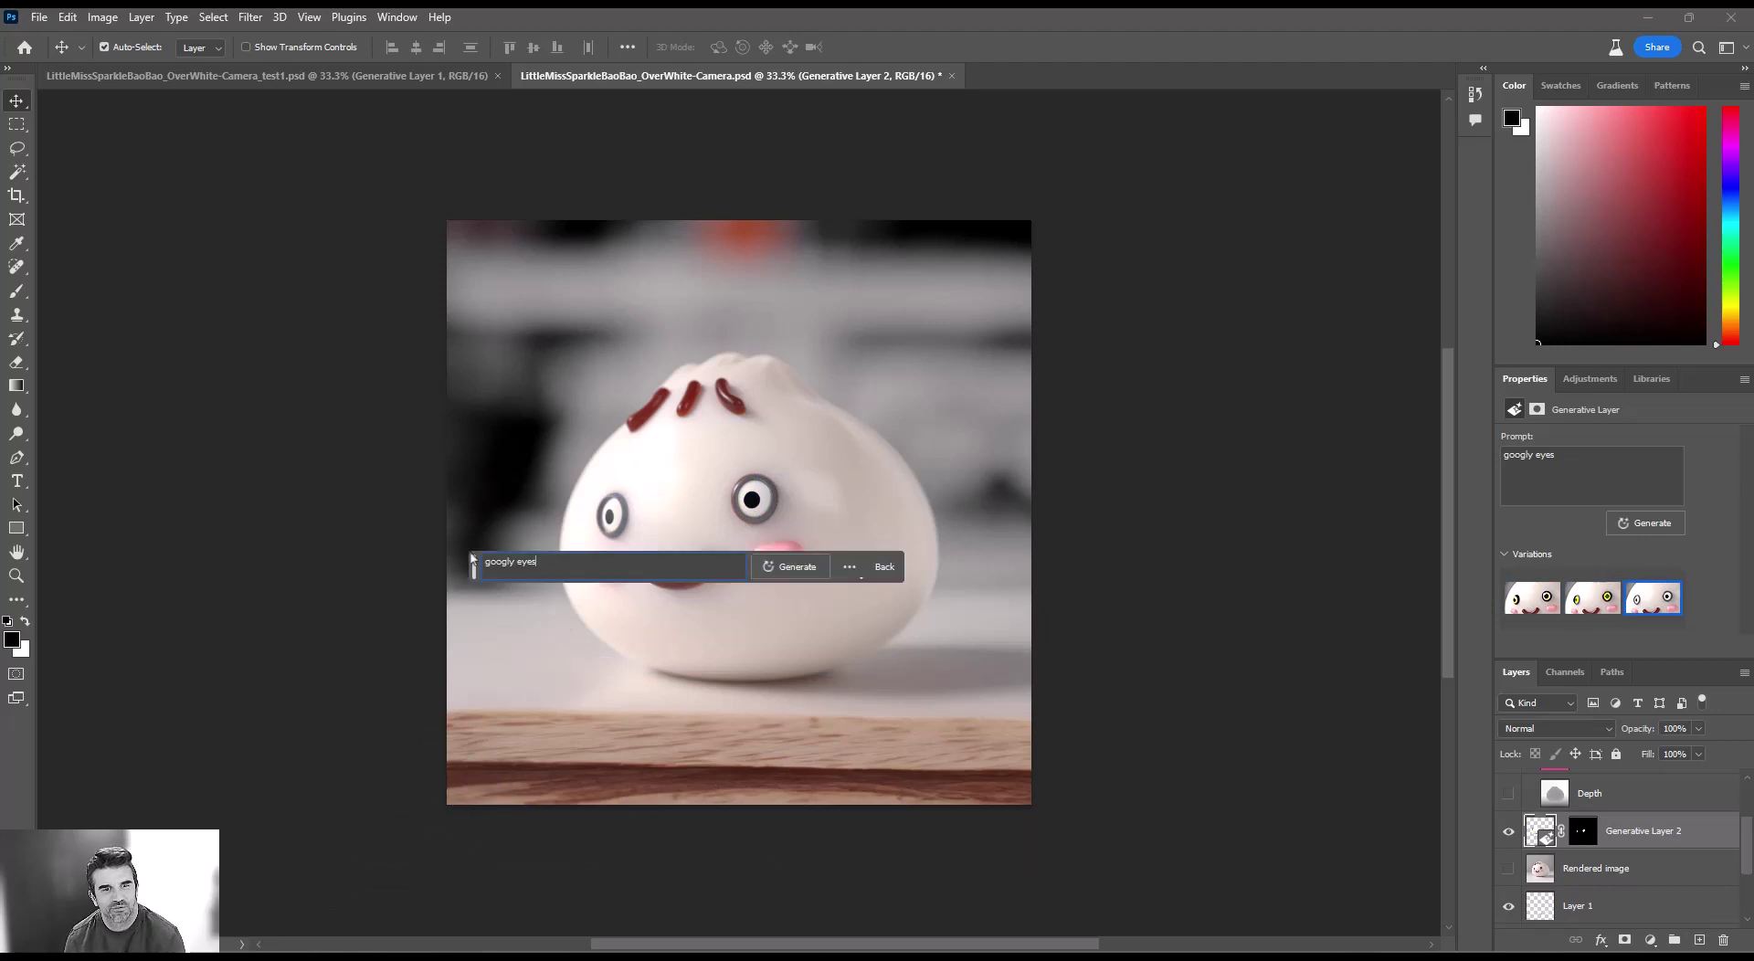
{"action": "key", "text": "BackSpace"}
{"action": "key", "text": "BackSpace"}
{"action": "key", "text": "BackSpace"}
{"action": "key", "text": "BackSpace"}
{"action": "key", "text": "BackSpace"}
{"action": "key", "text": "BackSpace"}
{"action": "type", "text": "the cutest eyes you've ever seen"}
{"action": "key", "text": "Return"}
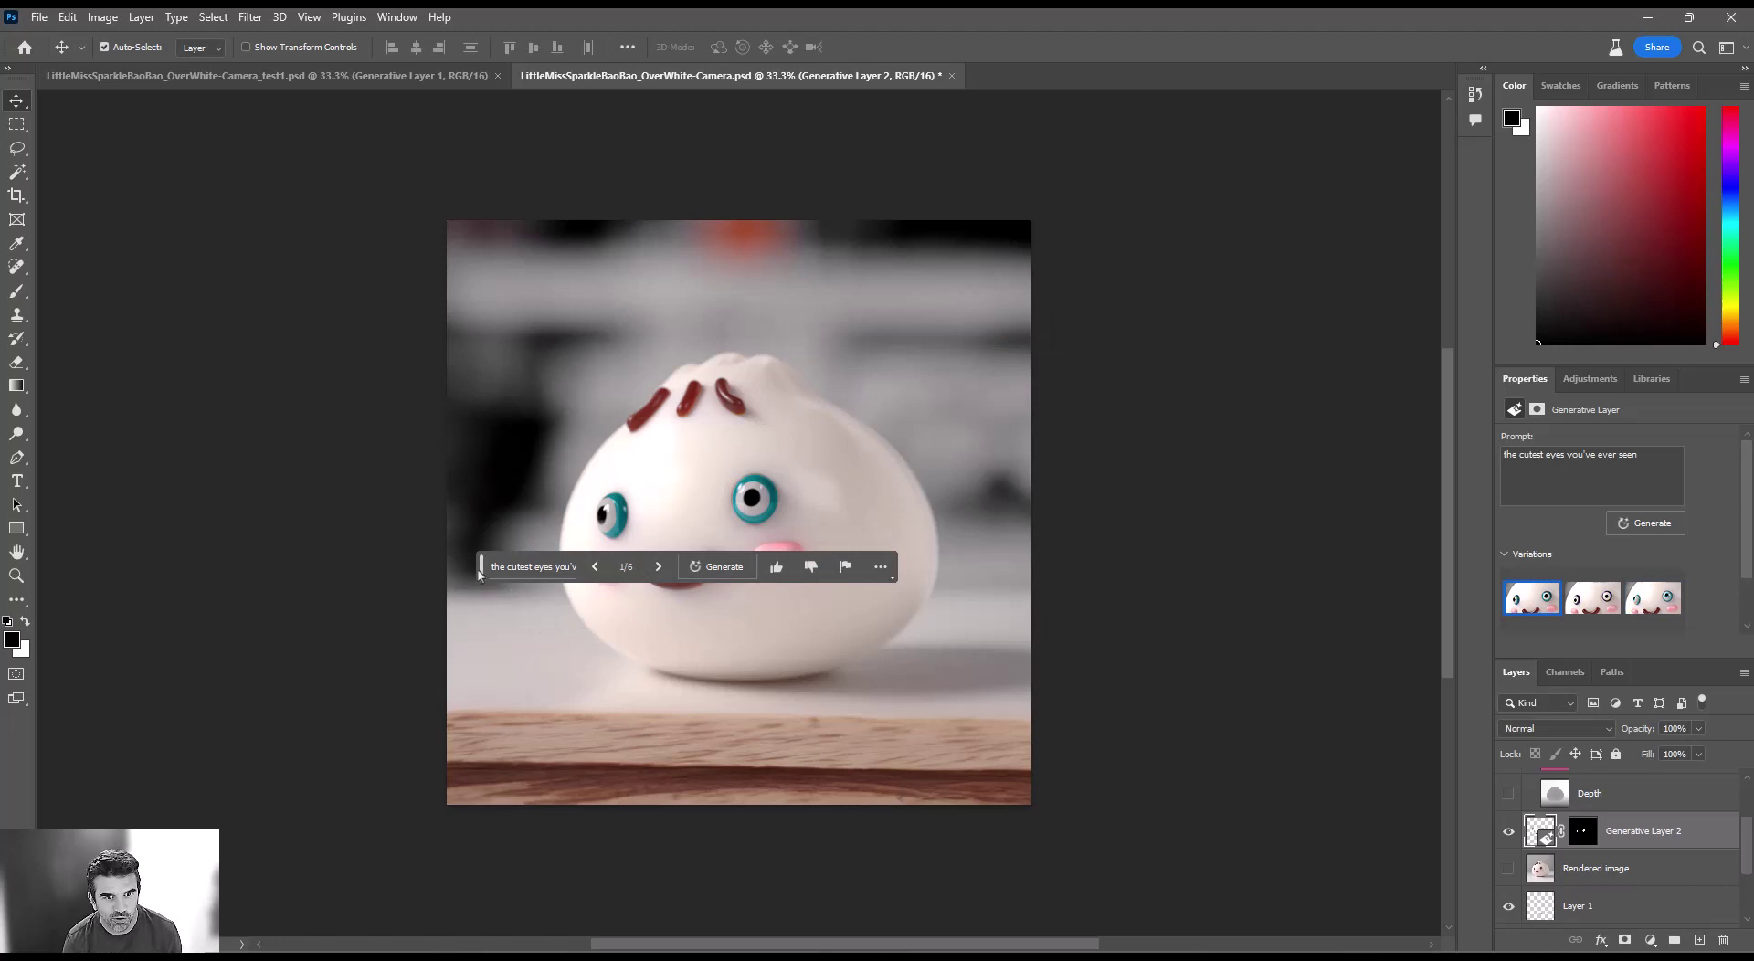
{"action": "mouse_move", "coordinate": [483, 573]}
{"action": "left_mouse_down"}
{"action": "mouse_move", "coordinate": [446, 868]}
{"action": "mouse_move", "coordinate": [450, 840]}
{"action": "left_mouse_up"}
{"action": "left_click", "coordinate": [629, 832]}
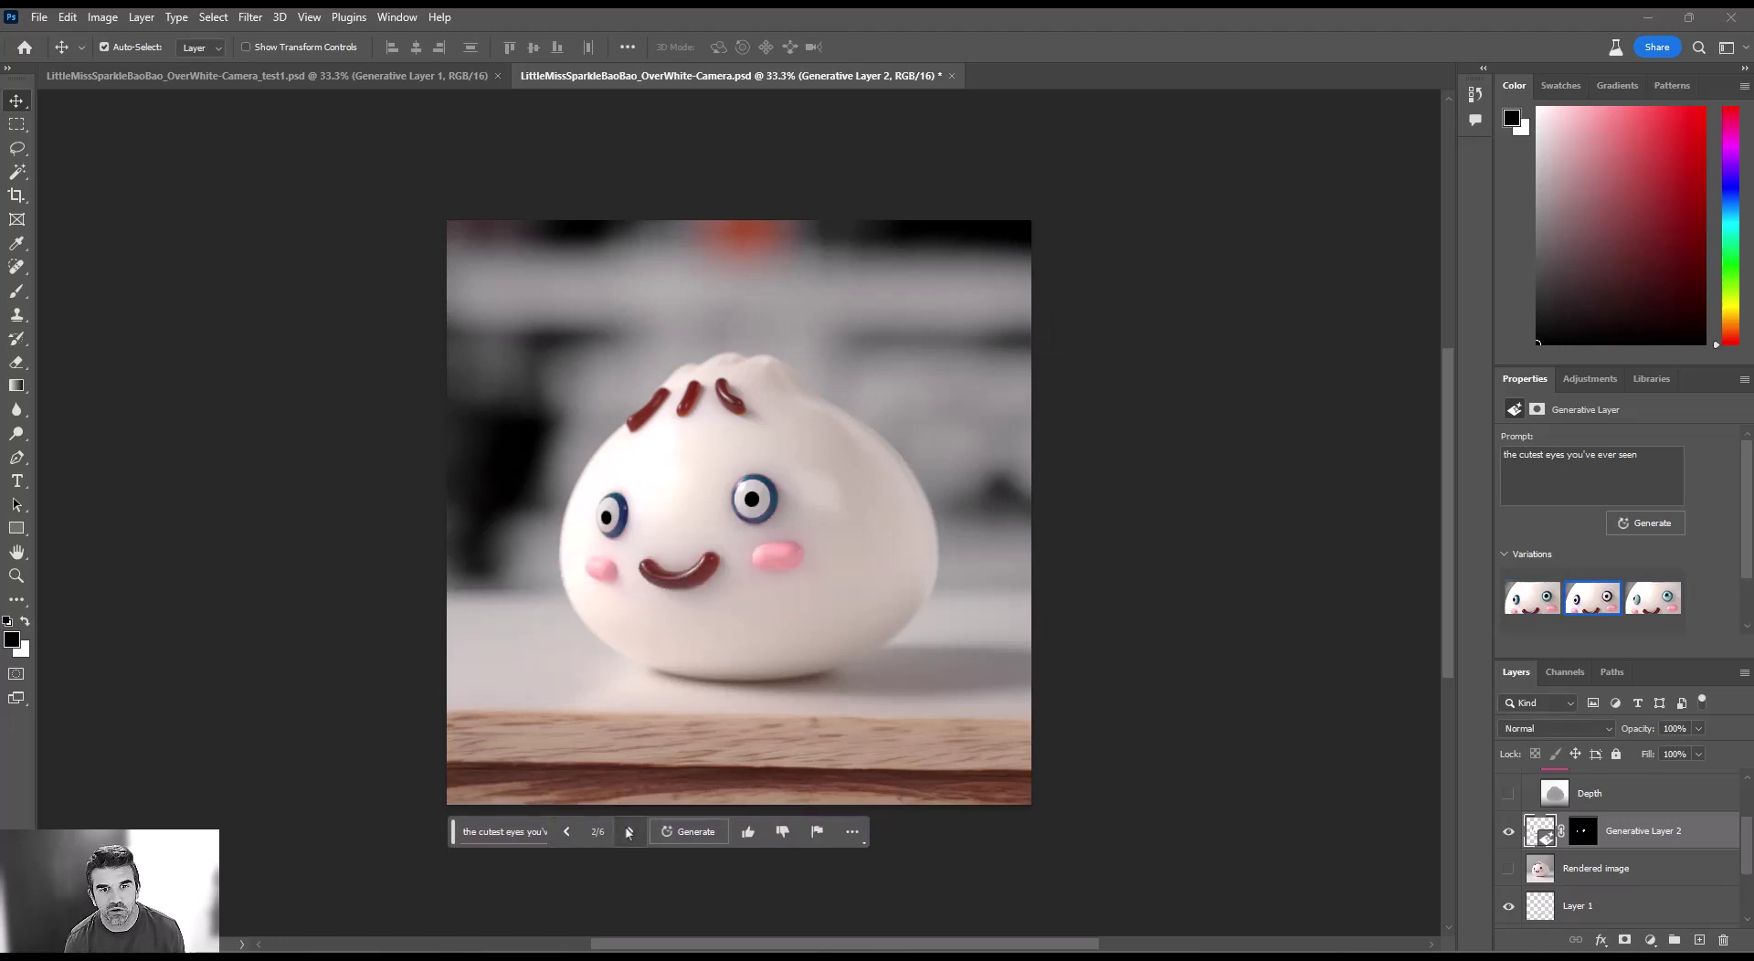
{"action": "left_click", "coordinate": [629, 832]}
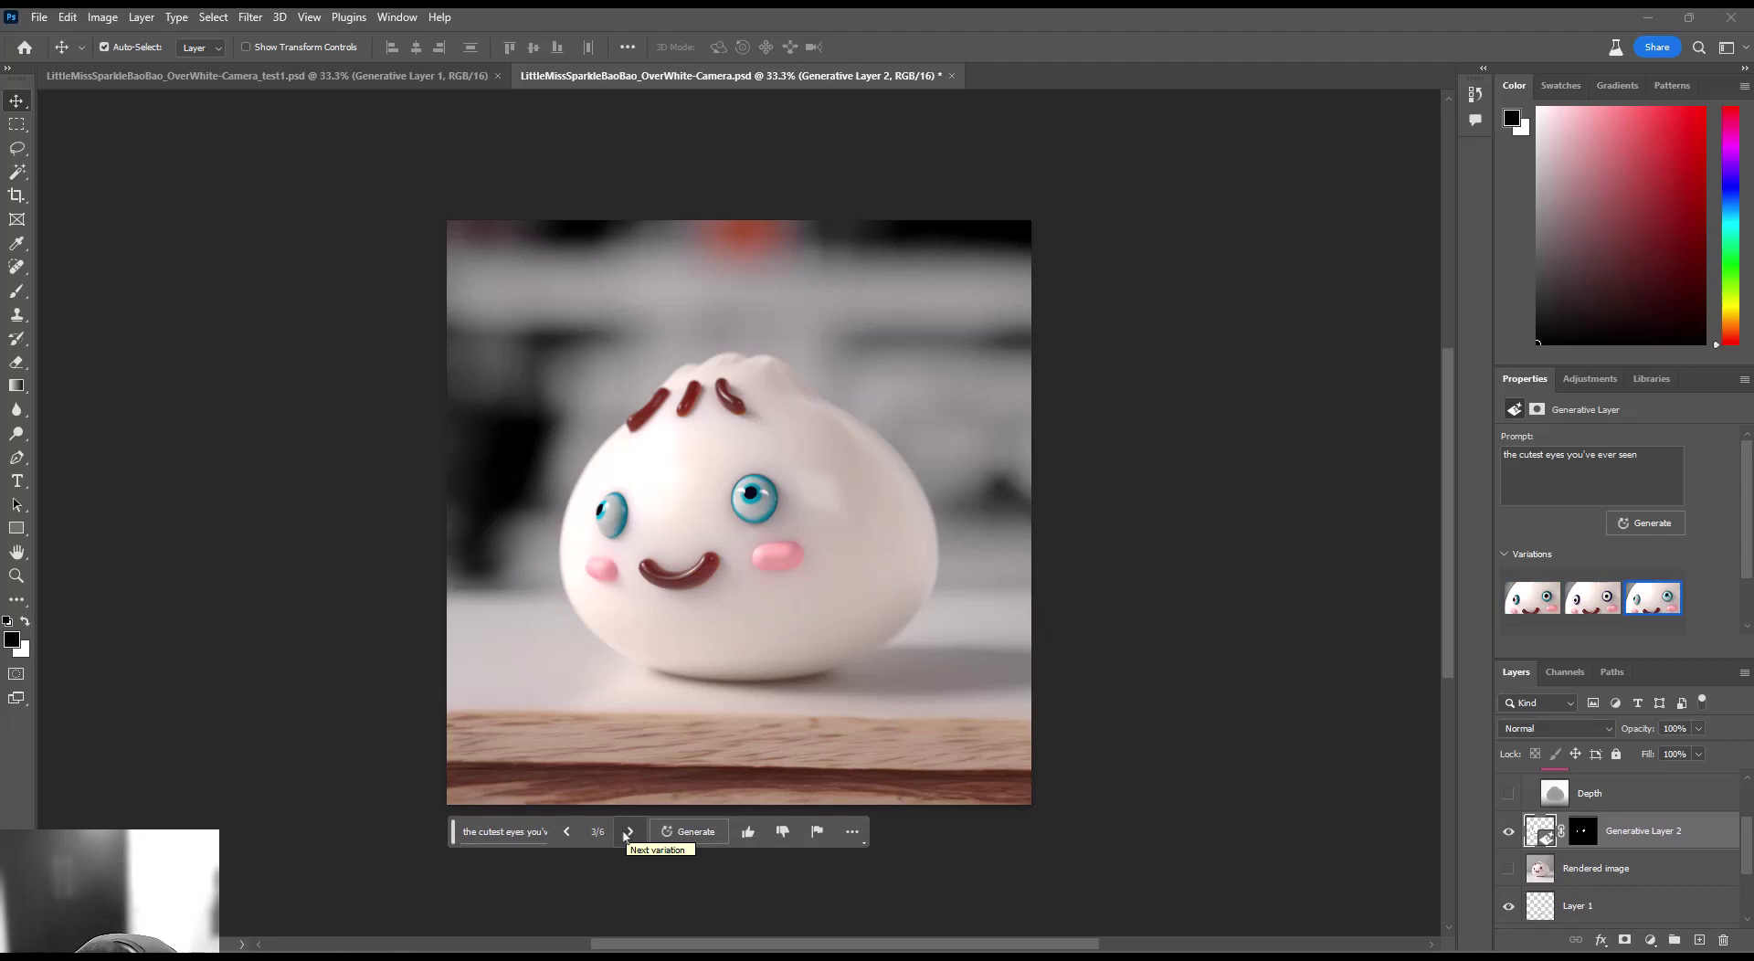
{"action": "left_click", "coordinate": [566, 833]}
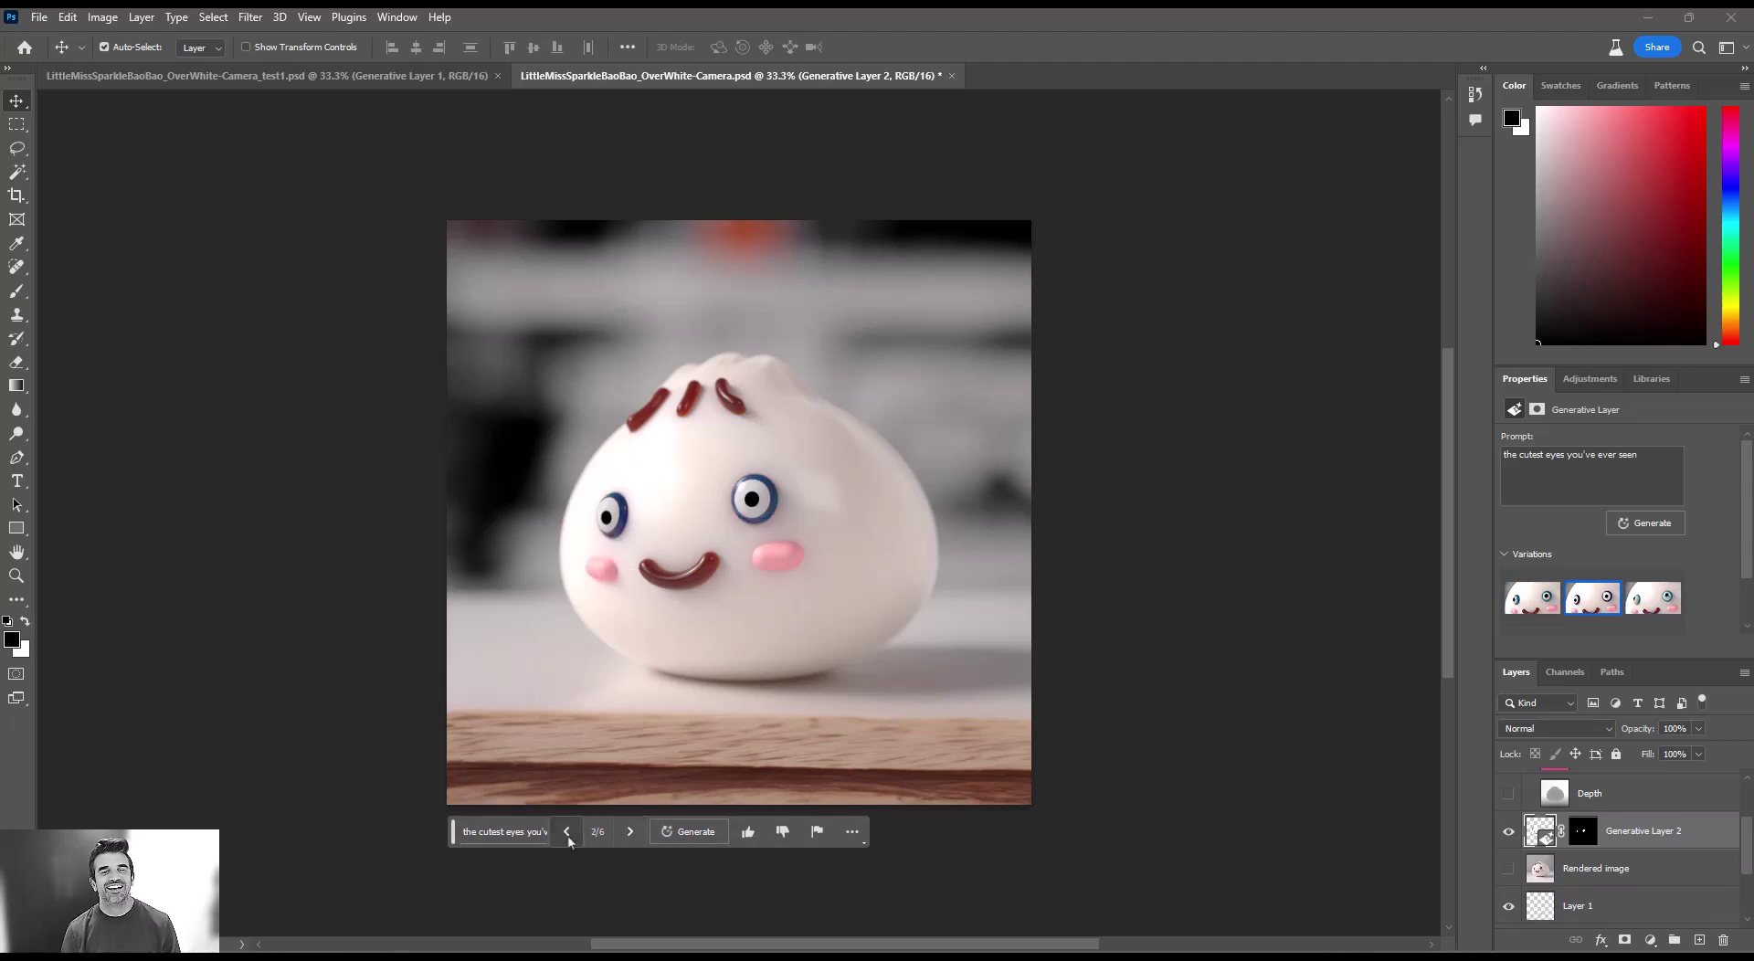
{"action": "left_click", "coordinate": [566, 832]}
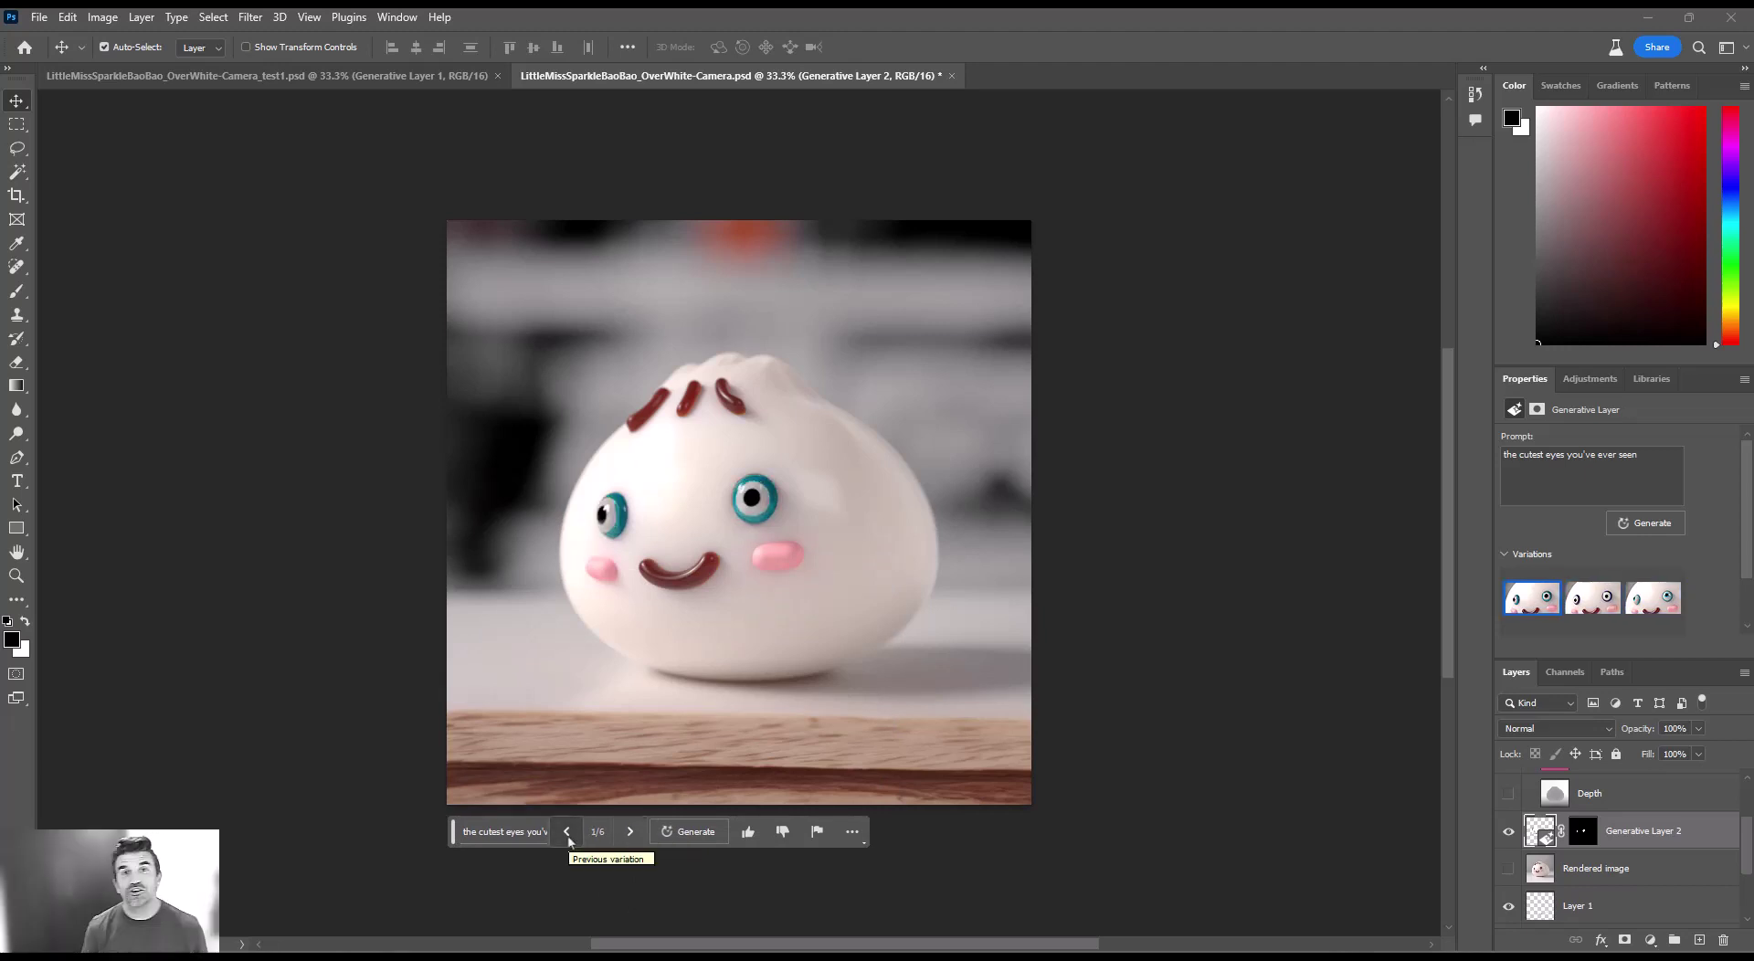